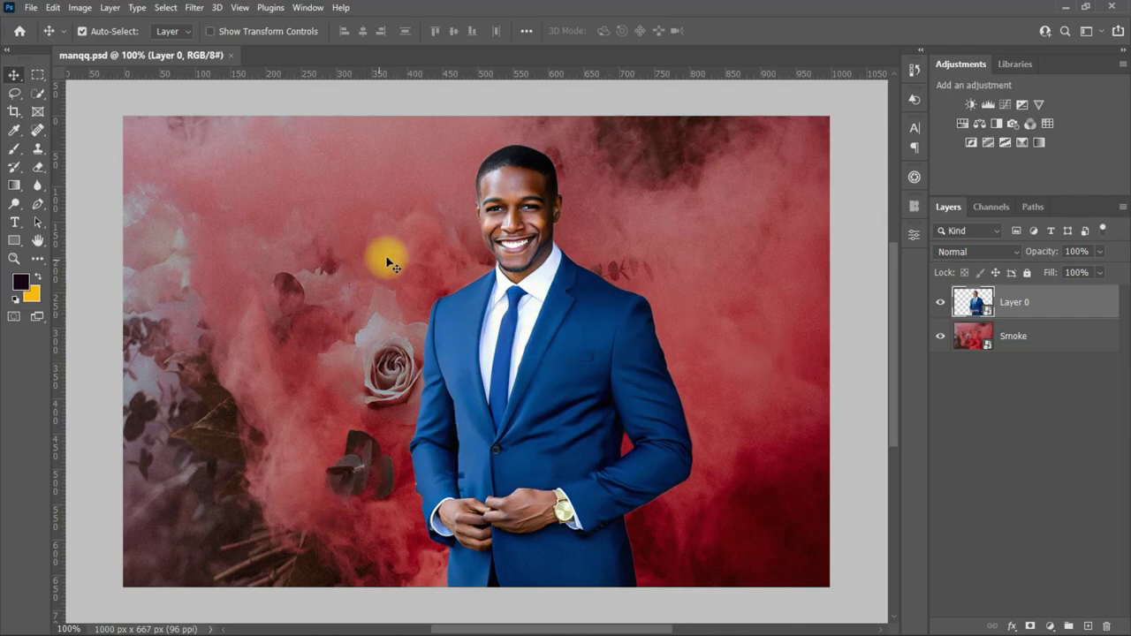
- Create a white 1080 x 1080 px, 300 ppi document titled 'Trendy Gospel Poster'
left_click(31, 8)
left_click(46, 23)
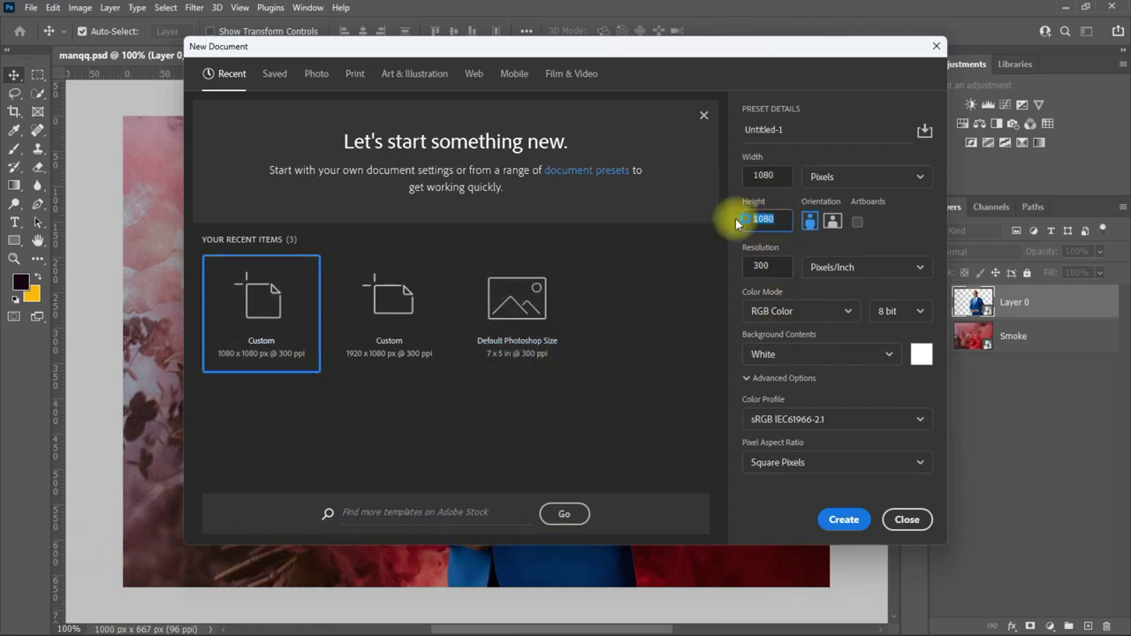
left_click(744, 267)
left_click(813, 130)
type("Trendy Gospel Poster")
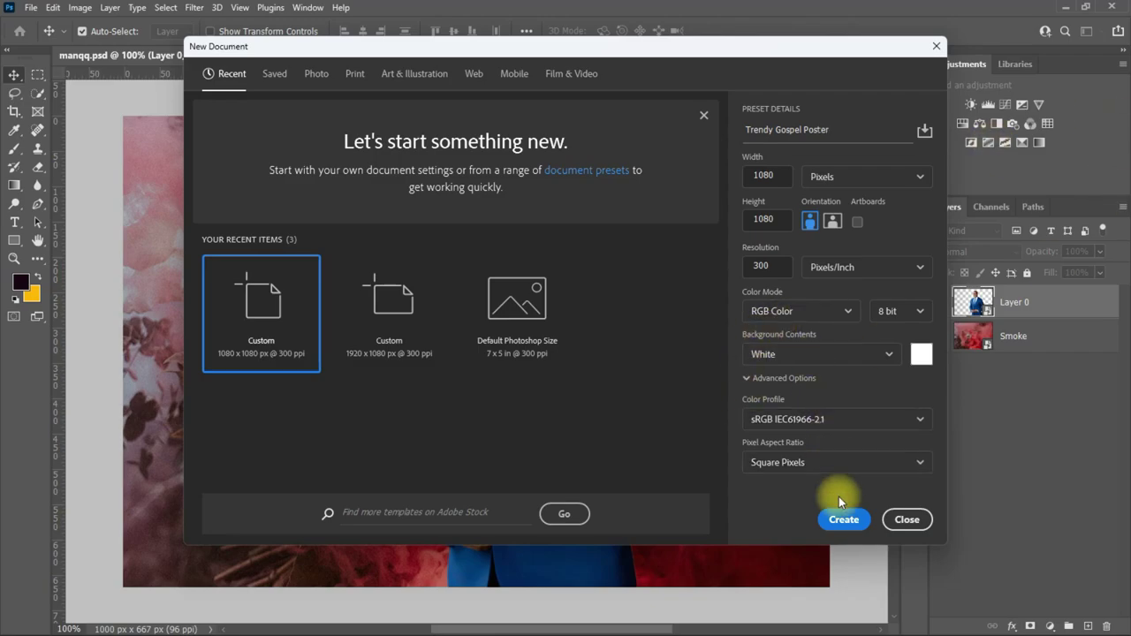
left_click(842, 519)
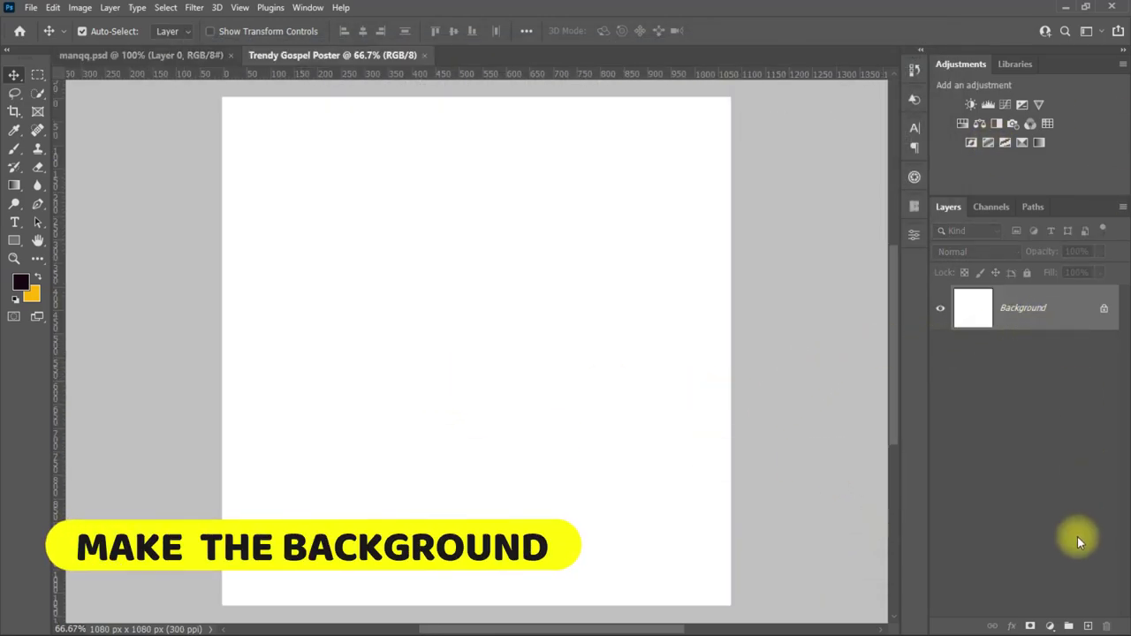
- Add a near-black purple #12000e Solid Color fill layer
left_click(1050, 626)
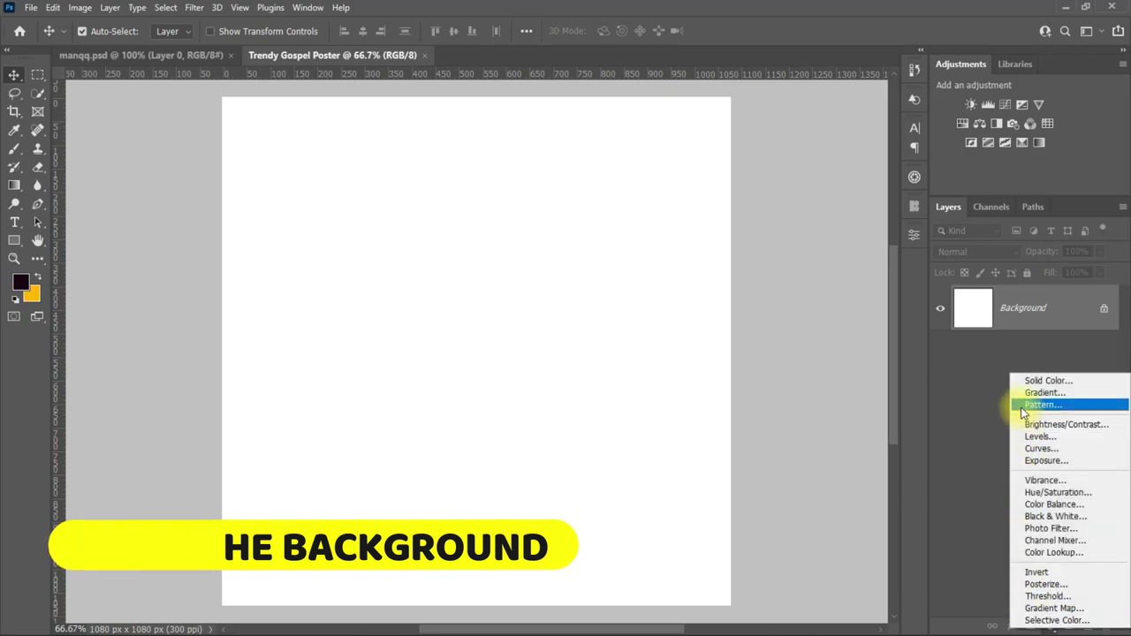
left_click(1050, 626)
left_click(1050, 626)
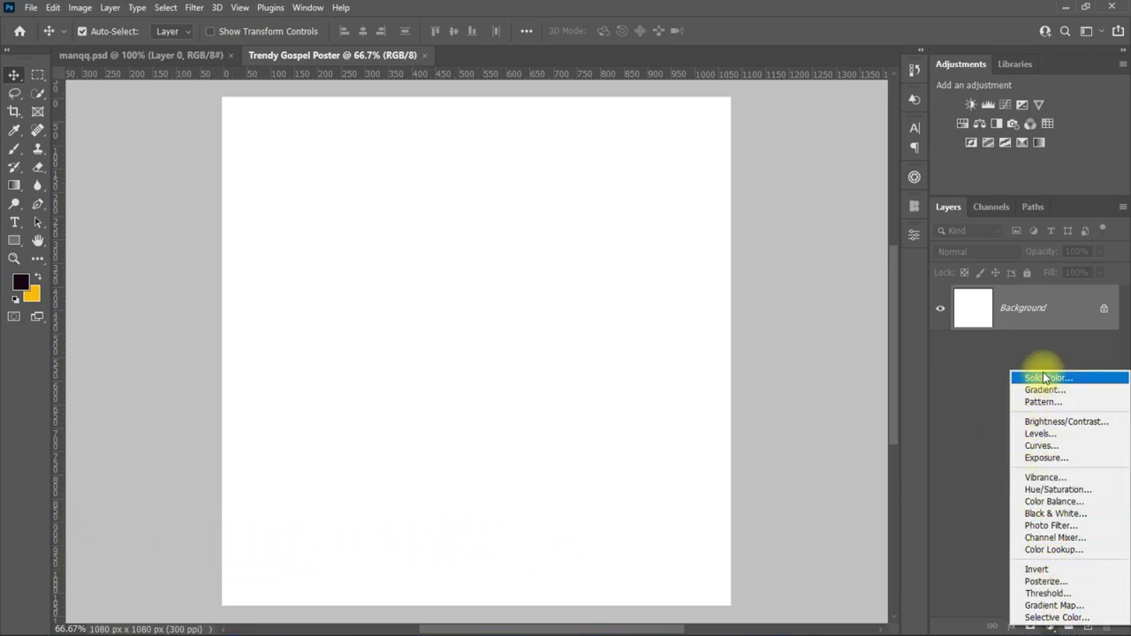
left_click(1038, 378)
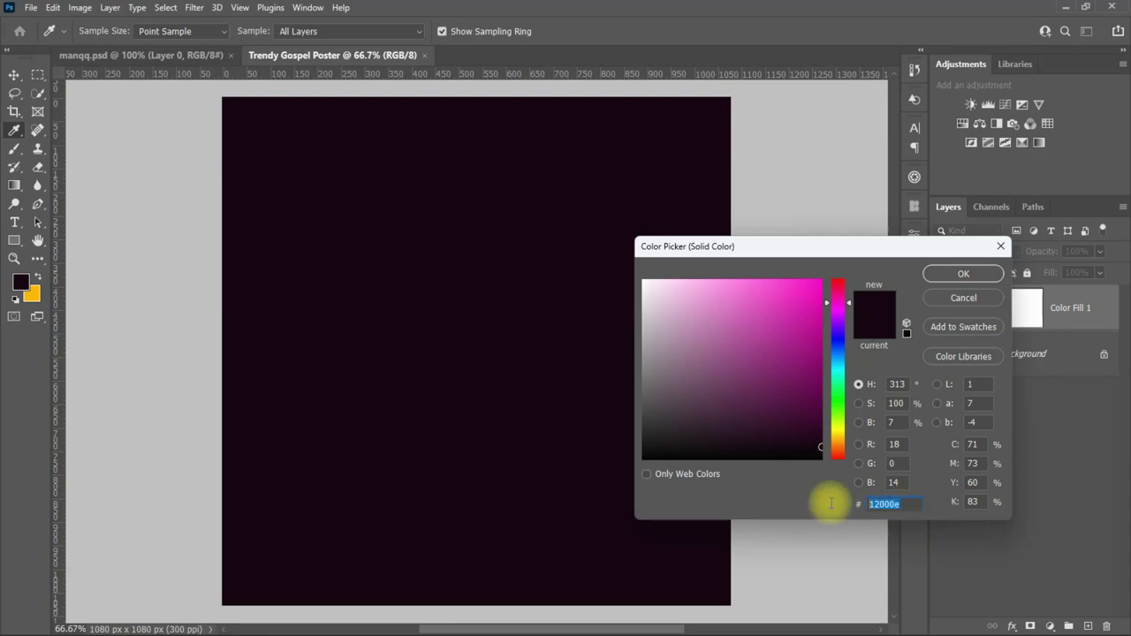
left_click(959, 293)
- Drag the red Smoke layer from manqq.psd onto the poster
key("v")
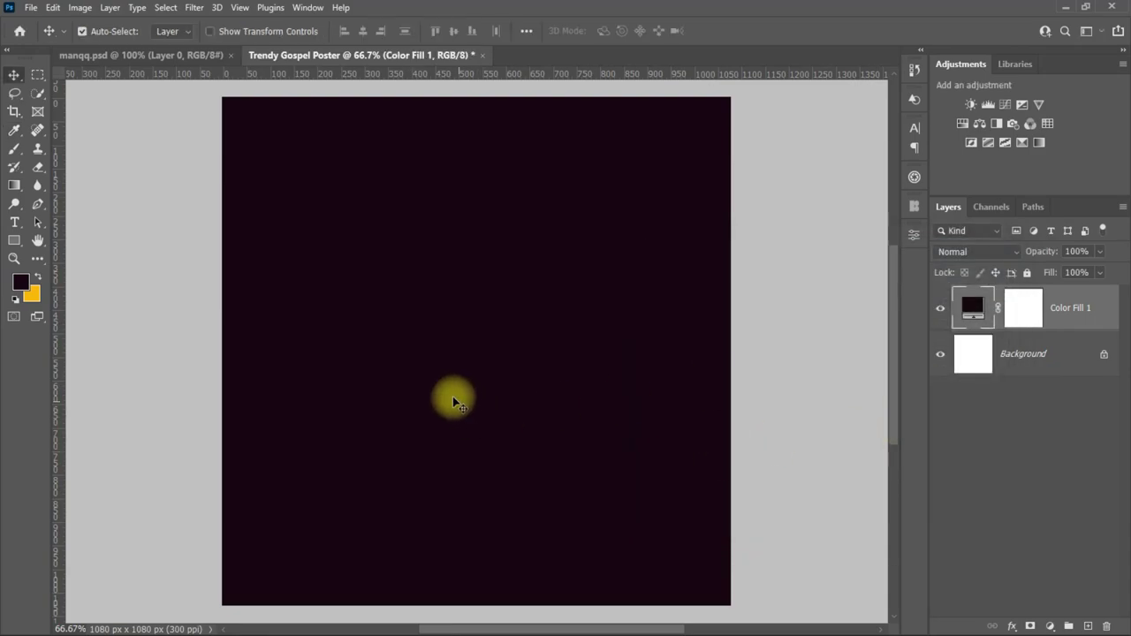
left_click(141, 62)
mouse_move(310, 251)
left_mouse_down()
mouse_move(371, 158)
mouse_move(505, 348)
mouse_move(568, 393)
mouse_move(561, 382)
left_mouse_up()
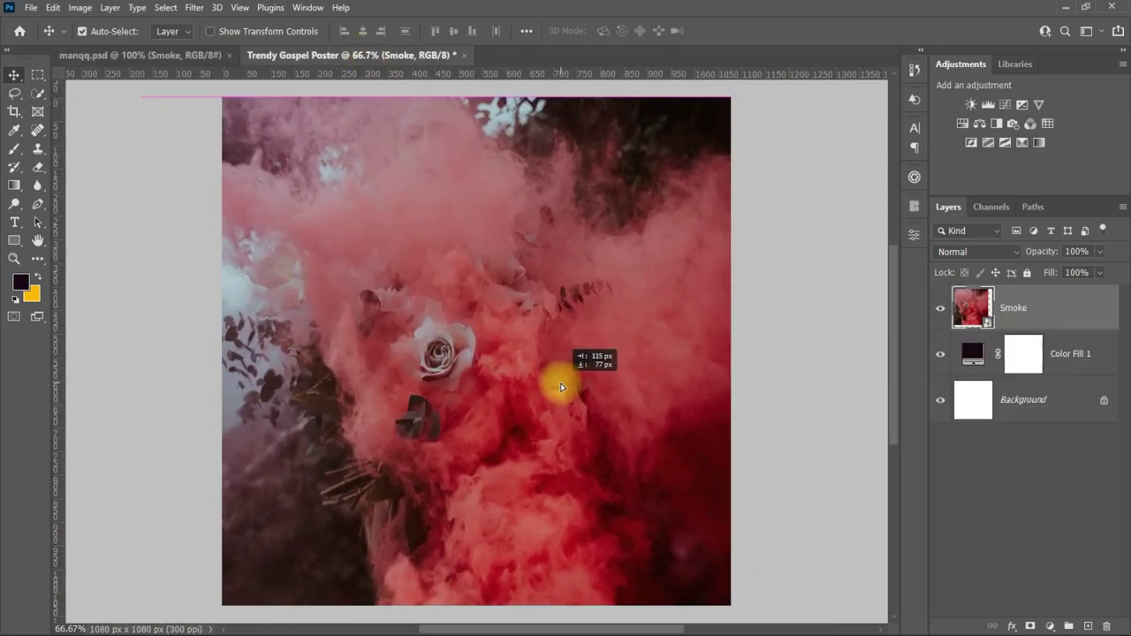
- Set the Smoke layer to Color Dodge blend mode, undoing an accidental group
left_click(1011, 252)
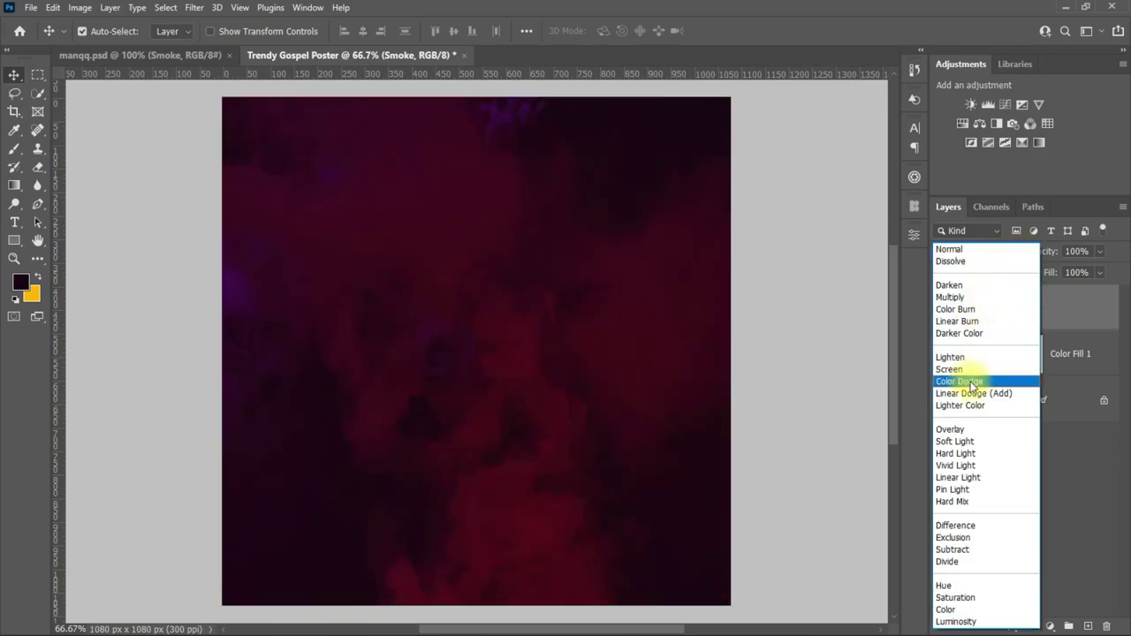
left_click(972, 386)
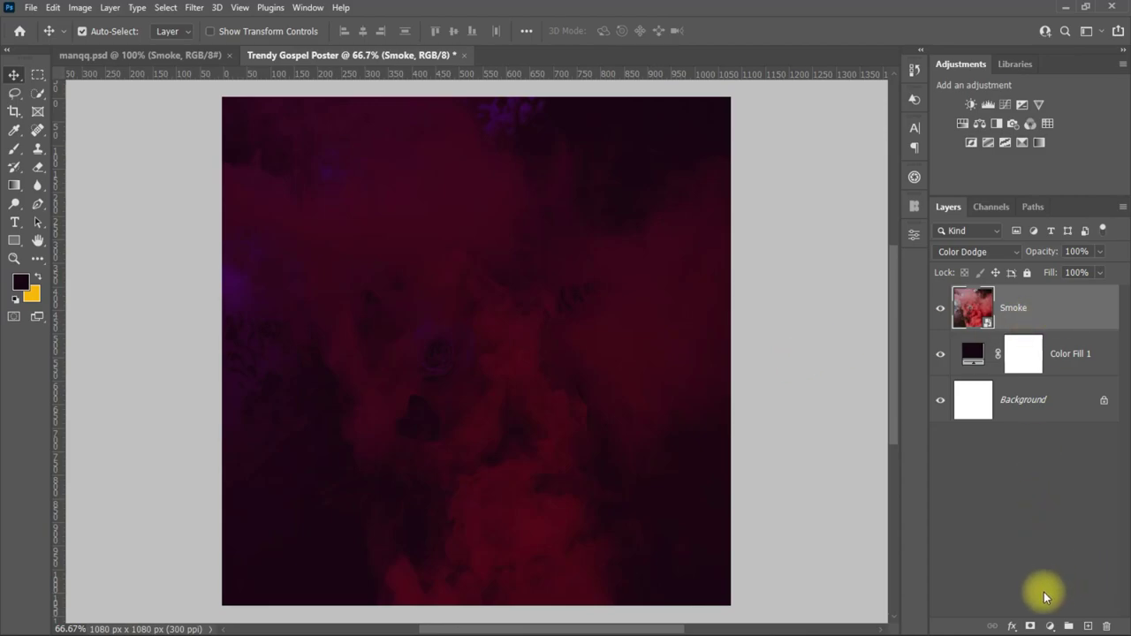
left_click(1067, 626)
key("ctrl+z")
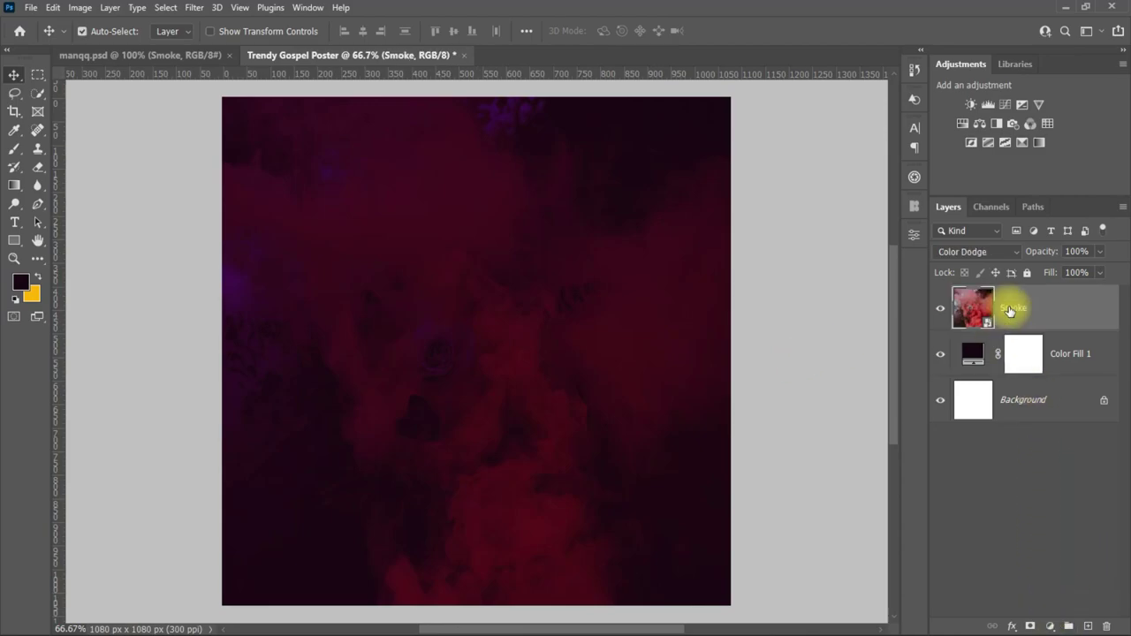
left_click(1050, 627)
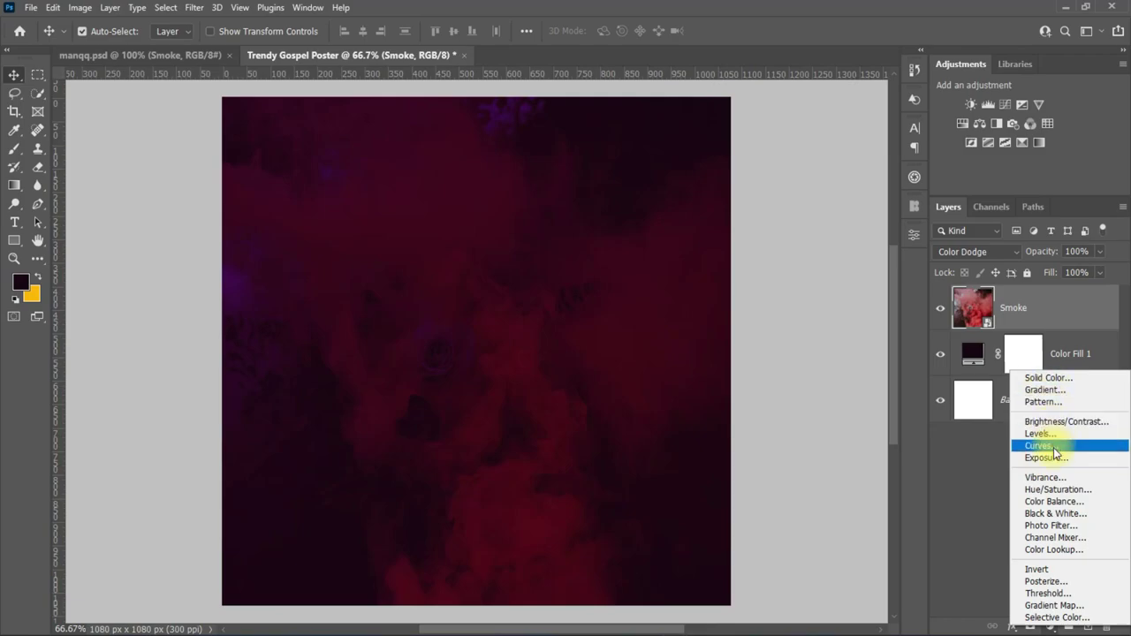
- Add a Levels adjustment above Smoke with black input about 11 and midtones 0.92
left_click(1040, 433)
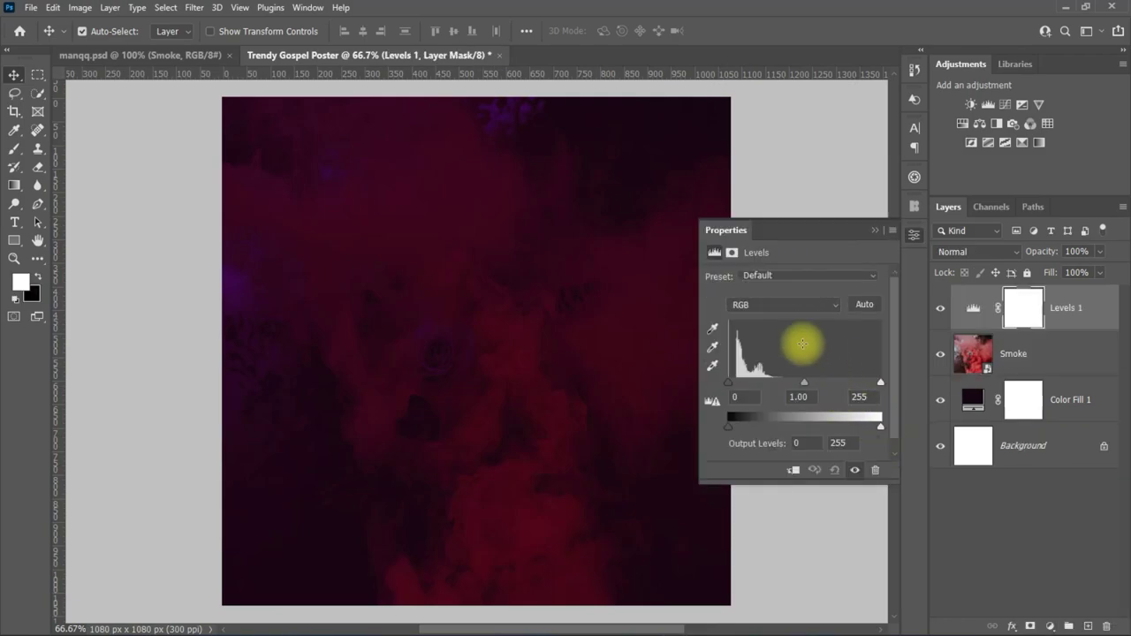
left_click_drag(730, 382, 740, 385)
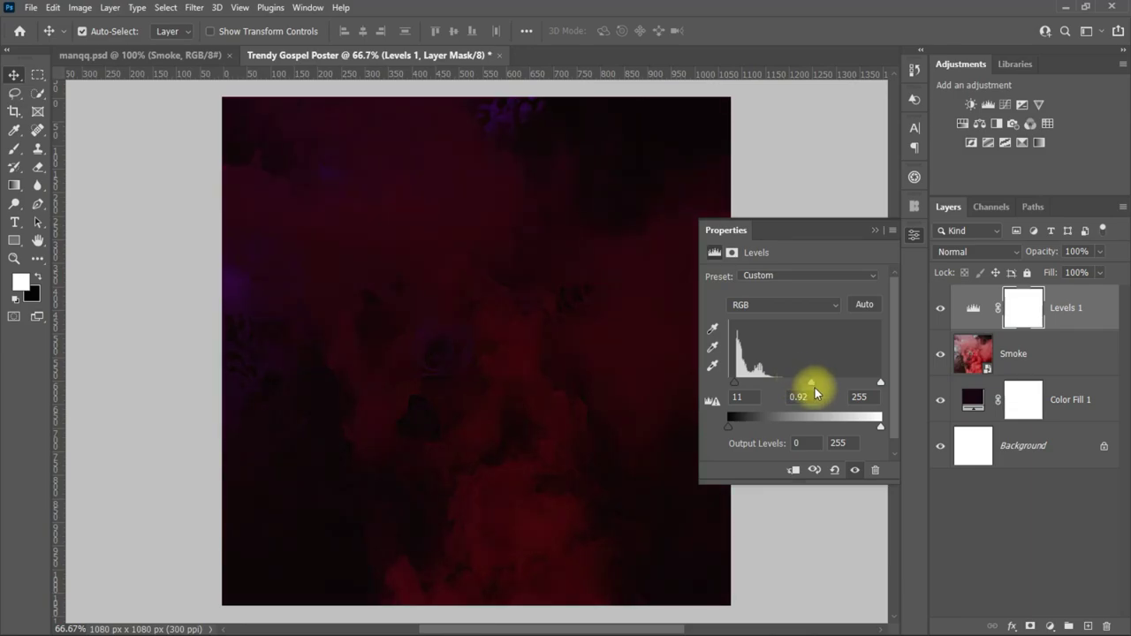
left_click(875, 230)
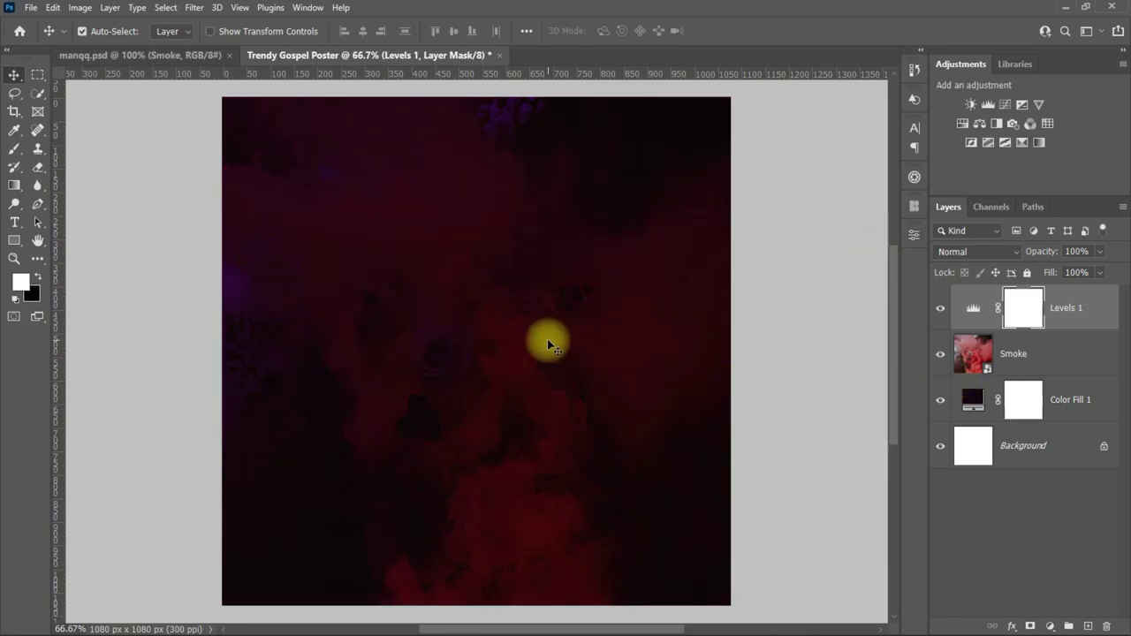
left_click(940, 309)
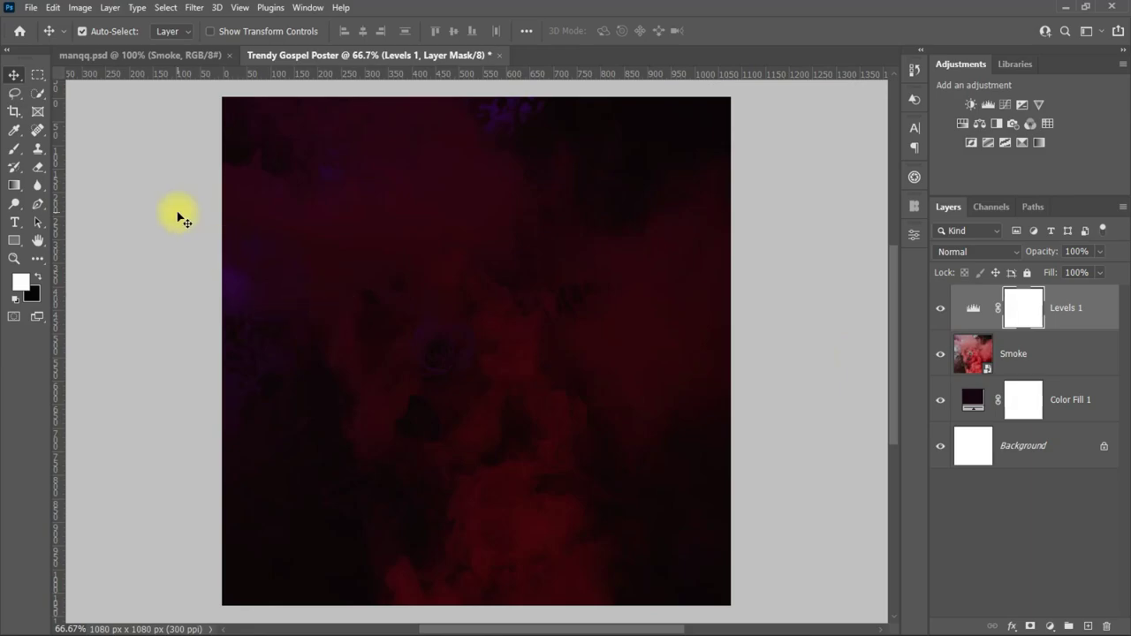
left_click(133, 54)
- Bring in the man photo, scale it to poster height, and set it bottom-right
mouse_move(531, 341)
left_mouse_down()
mouse_move(416, 58)
mouse_move(627, 461)
left_mouse_up()
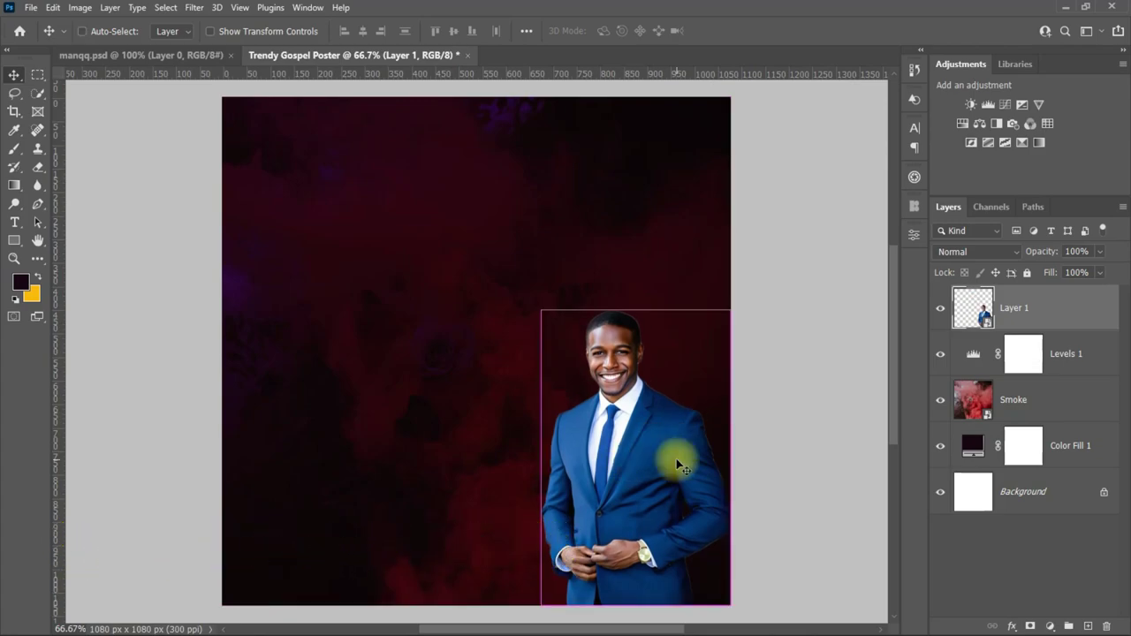
key("ctrl+t")
left_click_drag(586, 292, 533, 124)
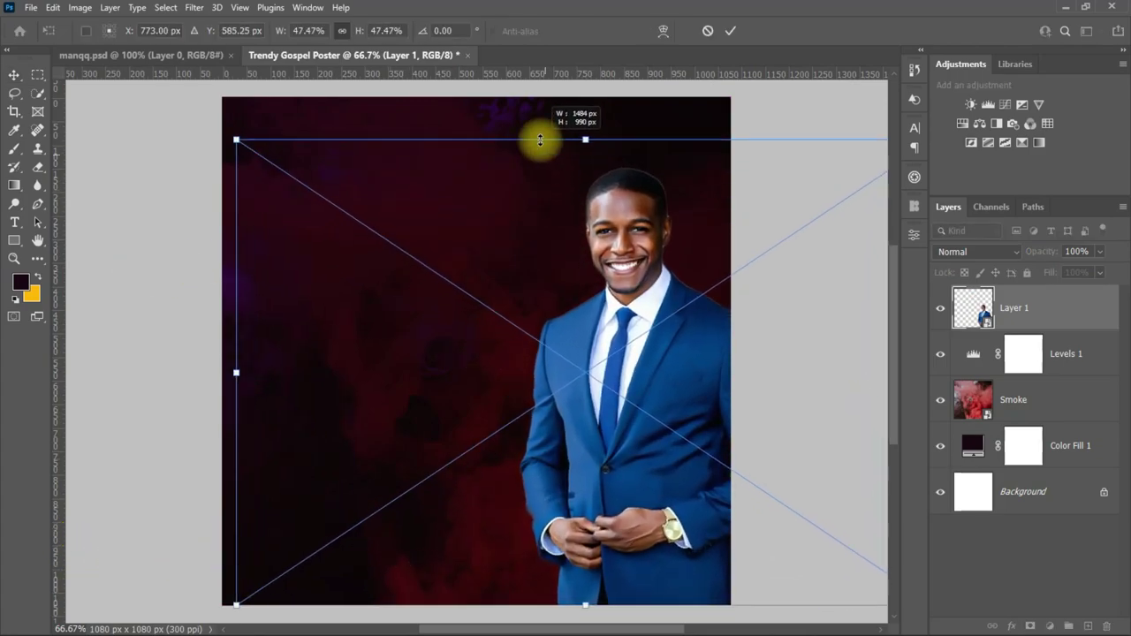
left_click(730, 30)
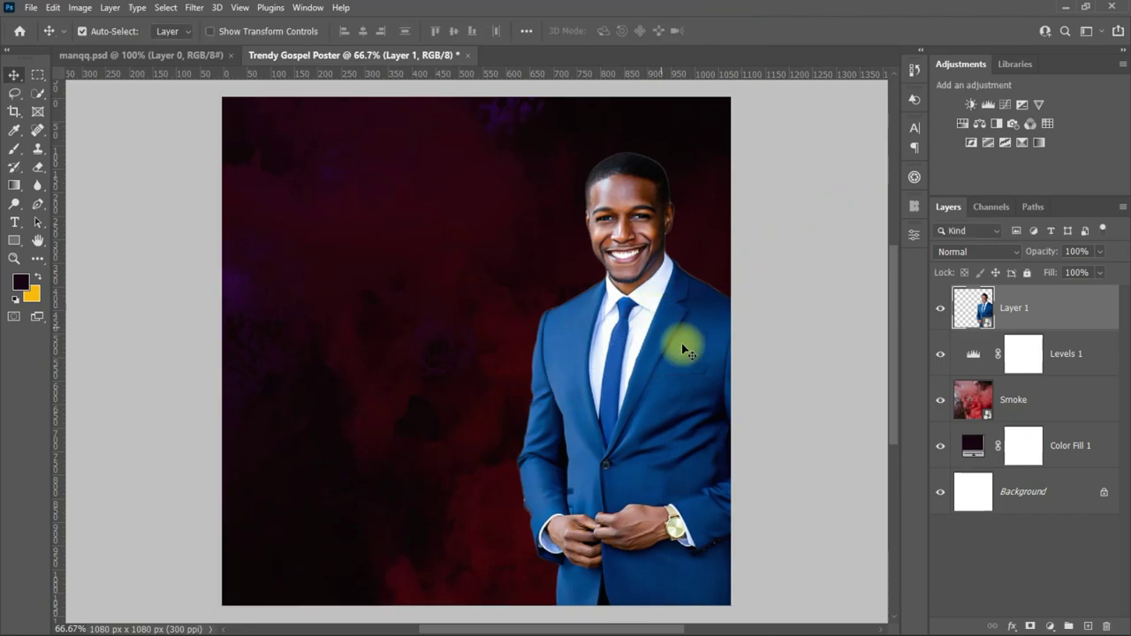
left_click_drag(669, 399, 660, 415)
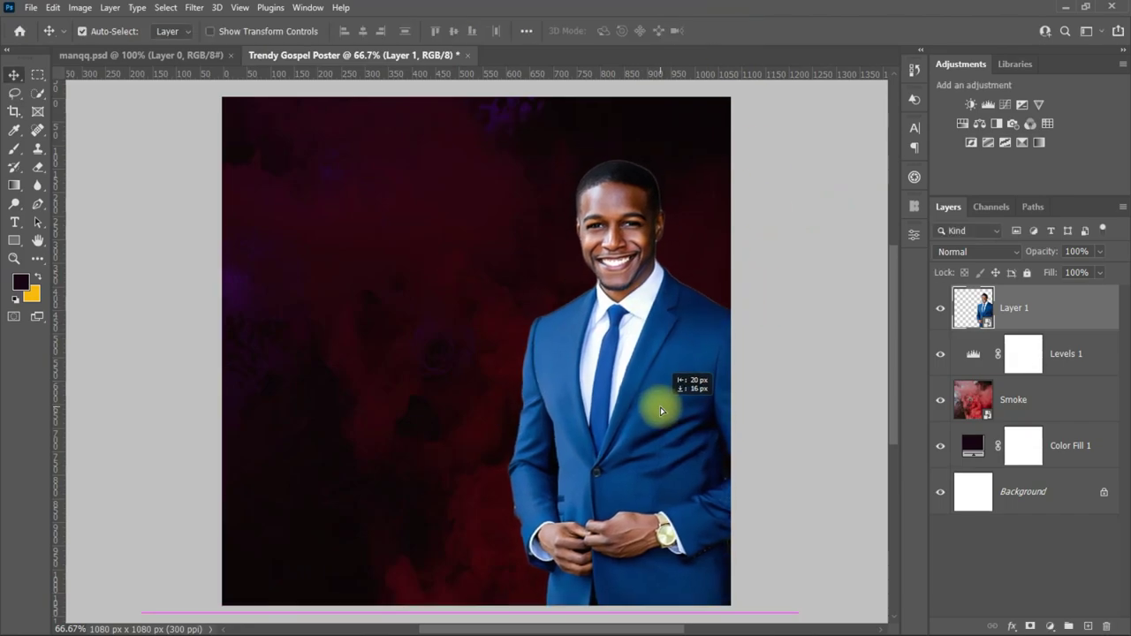
left_click_drag(667, 385, 666, 394)
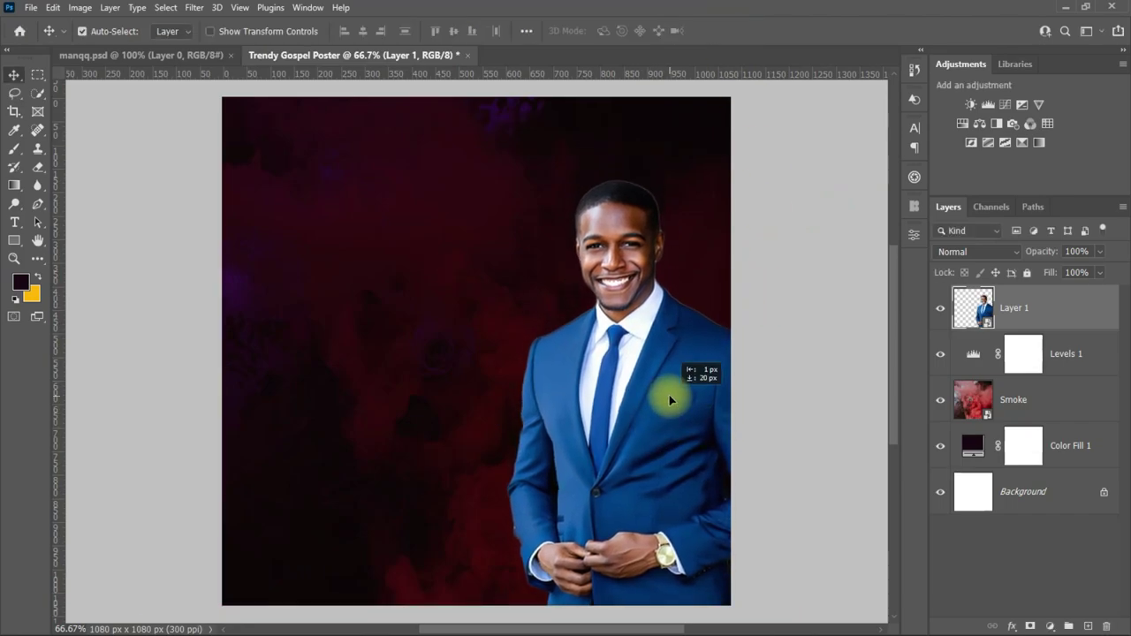
- Group the man, Levels, Smoke and colour fill layers into a group named Man
left_click(1077, 447, "shift")
left_click(1068, 626)
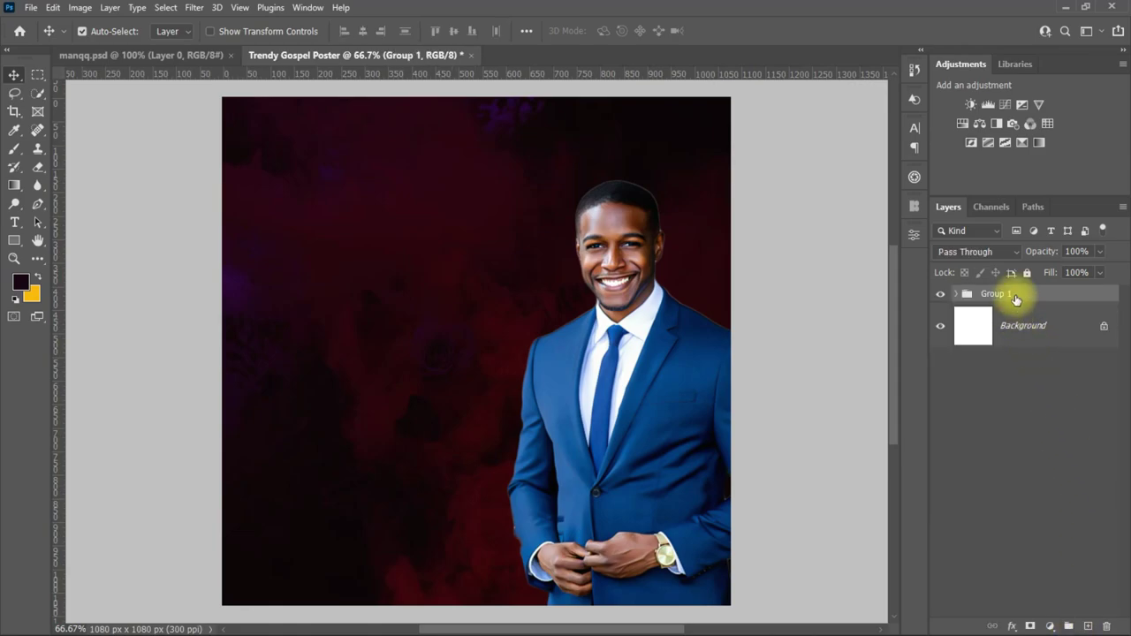
double_click(996, 294)
type("Man")
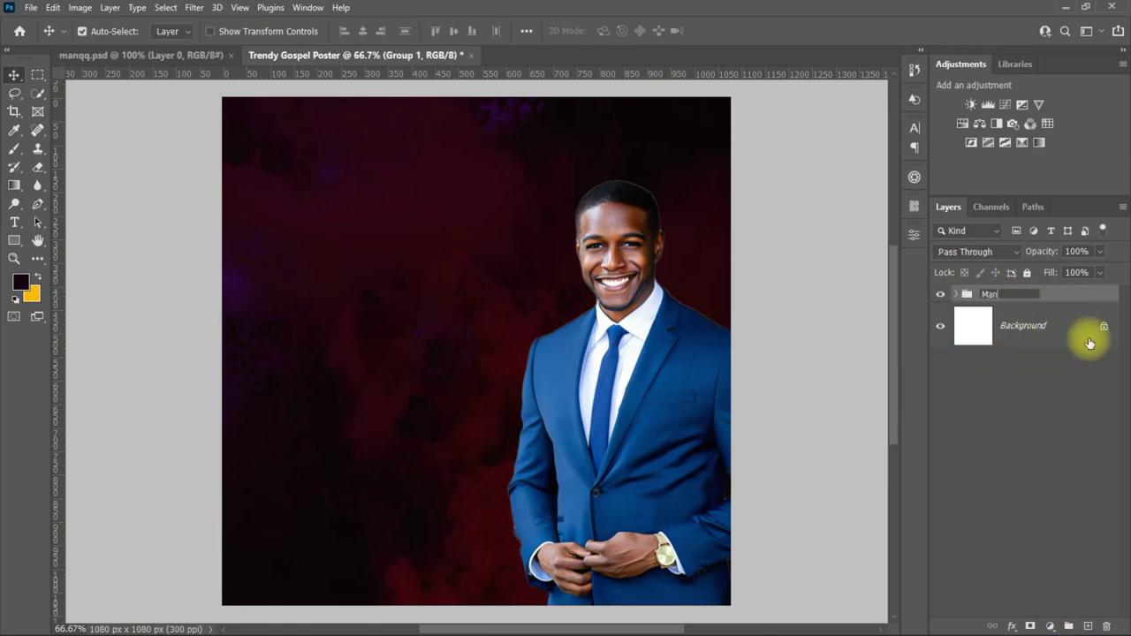
key("Return")
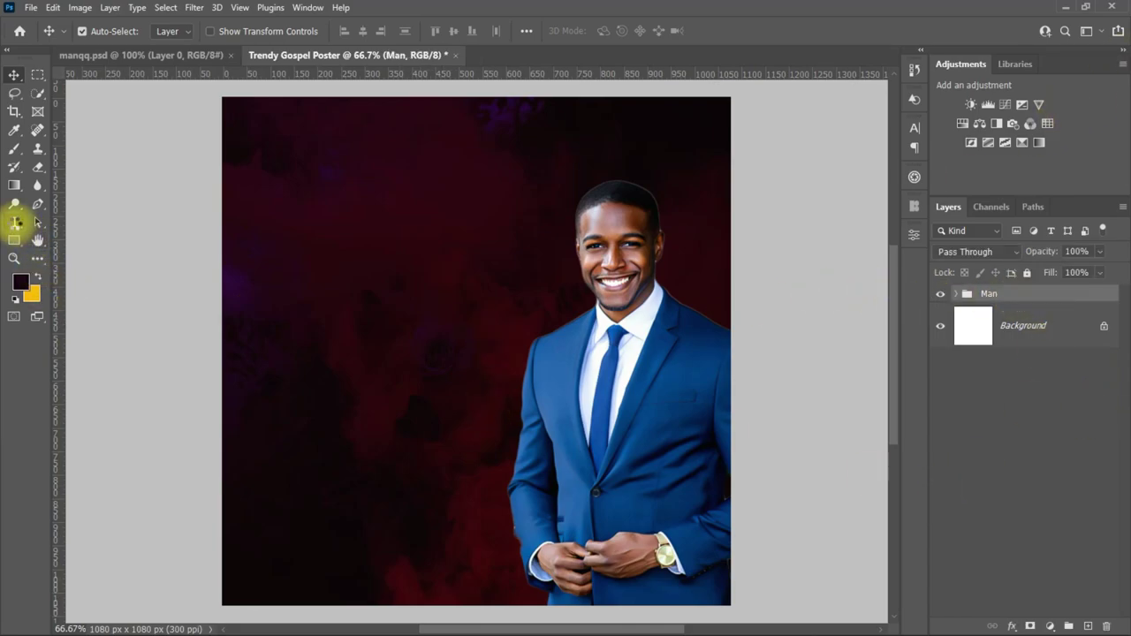
left_click(14, 223)
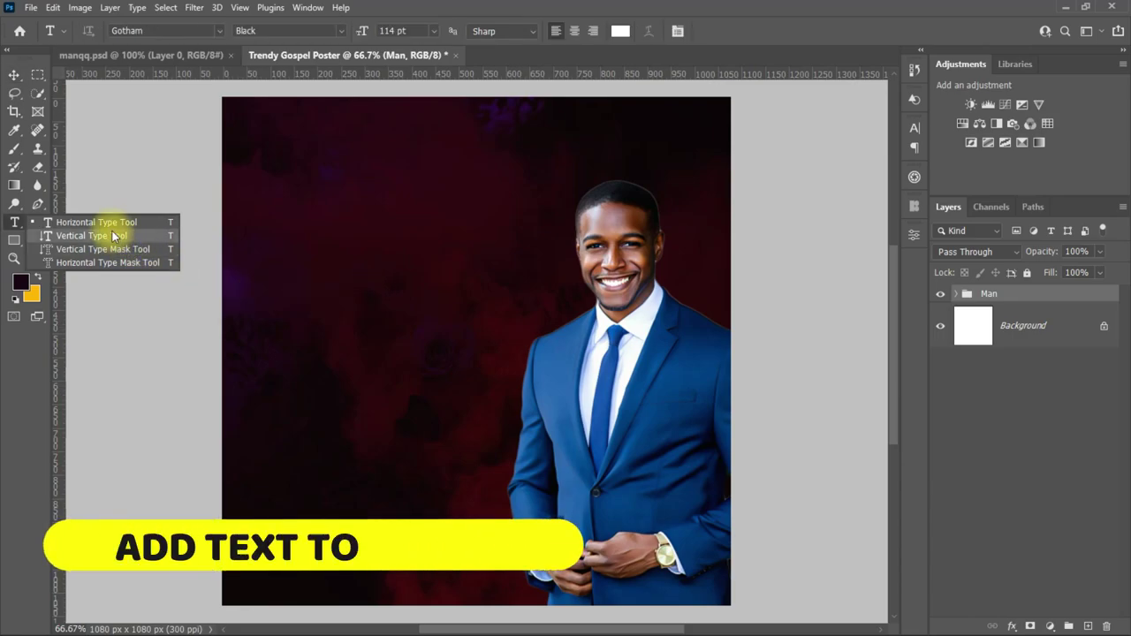
- Type a white G on the poster's left and duplicate it alongside
left_click(132, 222)
left_click(323, 370)
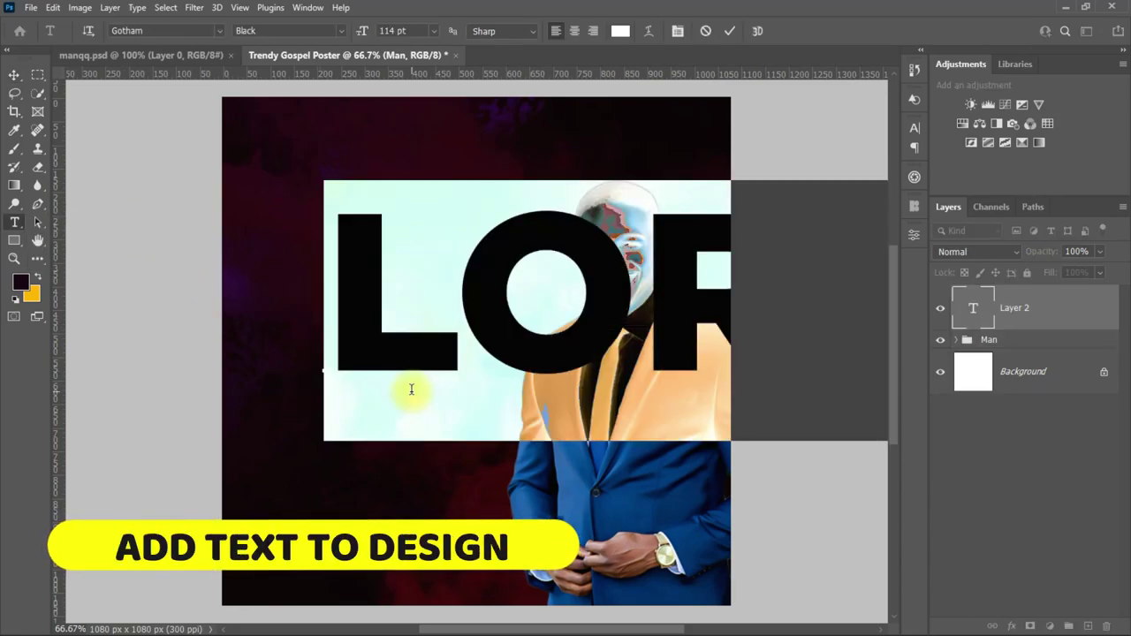
type("G")
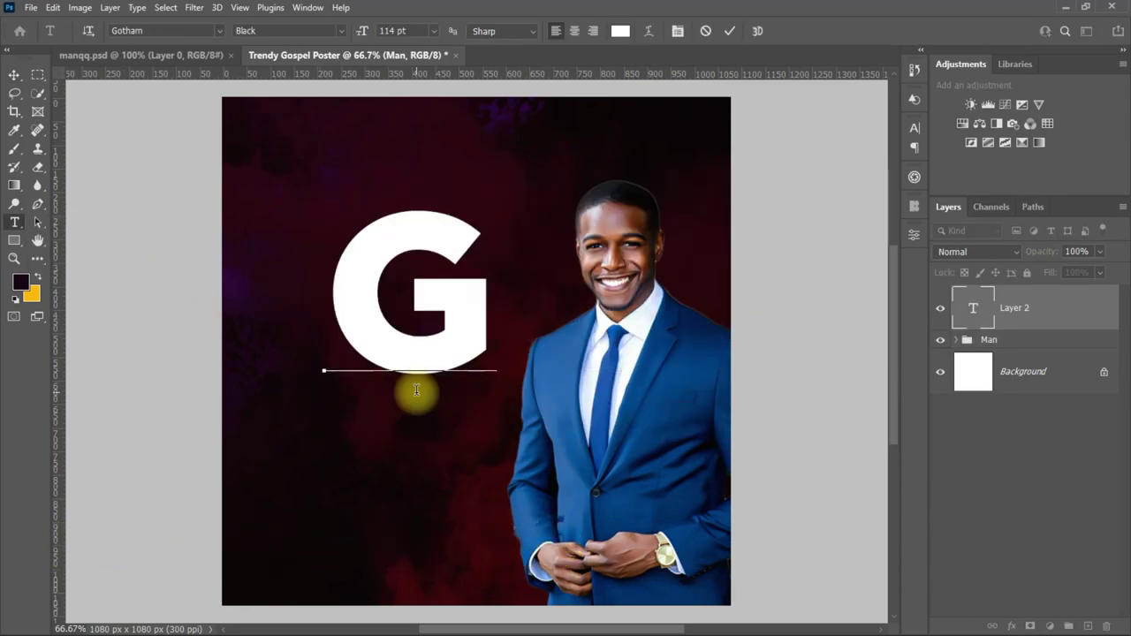
left_click(14, 74)
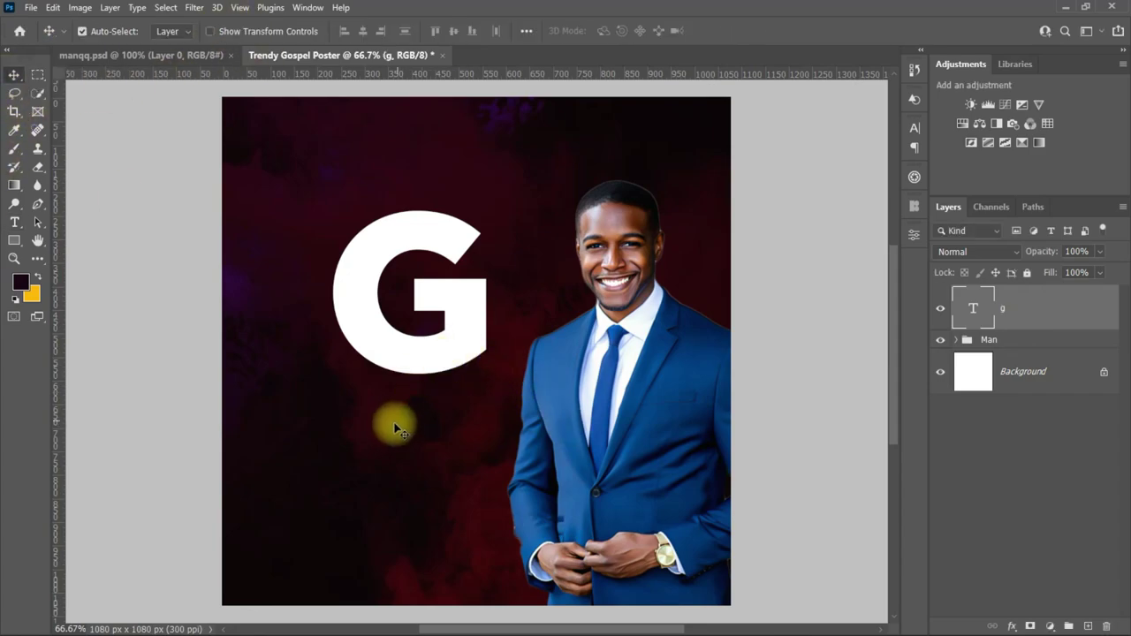
left_click(915, 127)
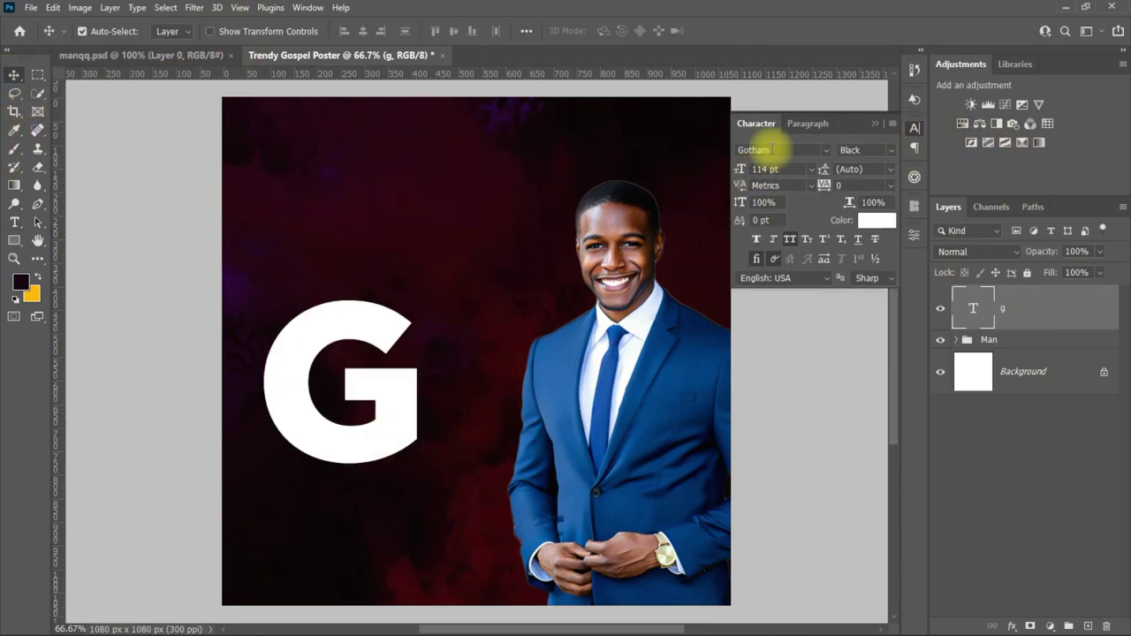
left_click_drag(400, 398, 674, 420)
- Retype the copied G letters as D and O
double_click(672, 420)
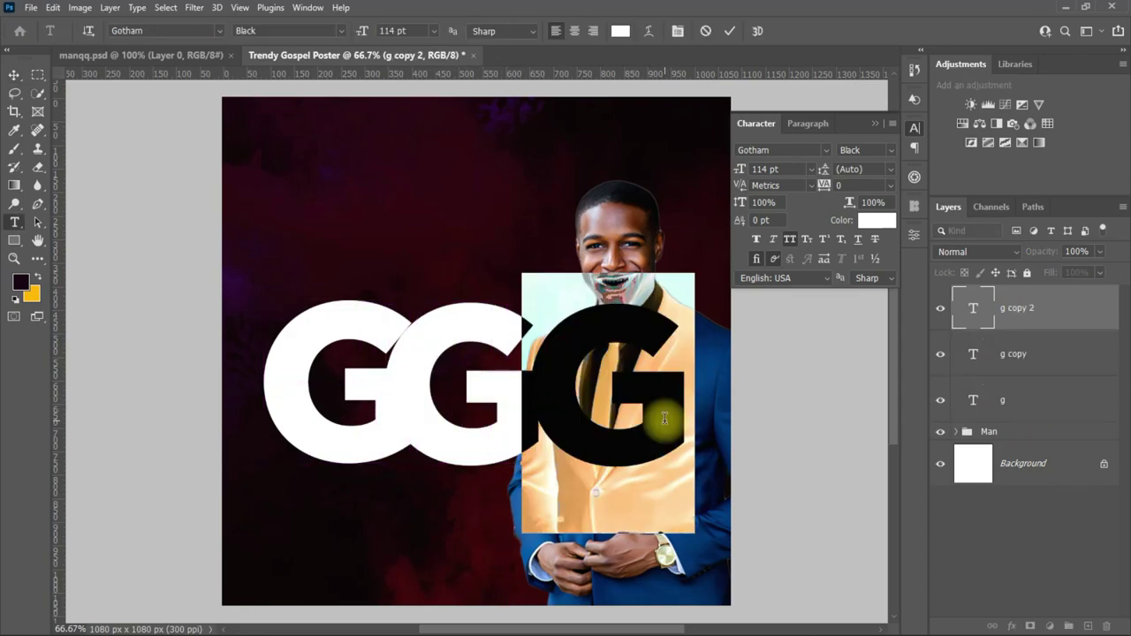
type("d")
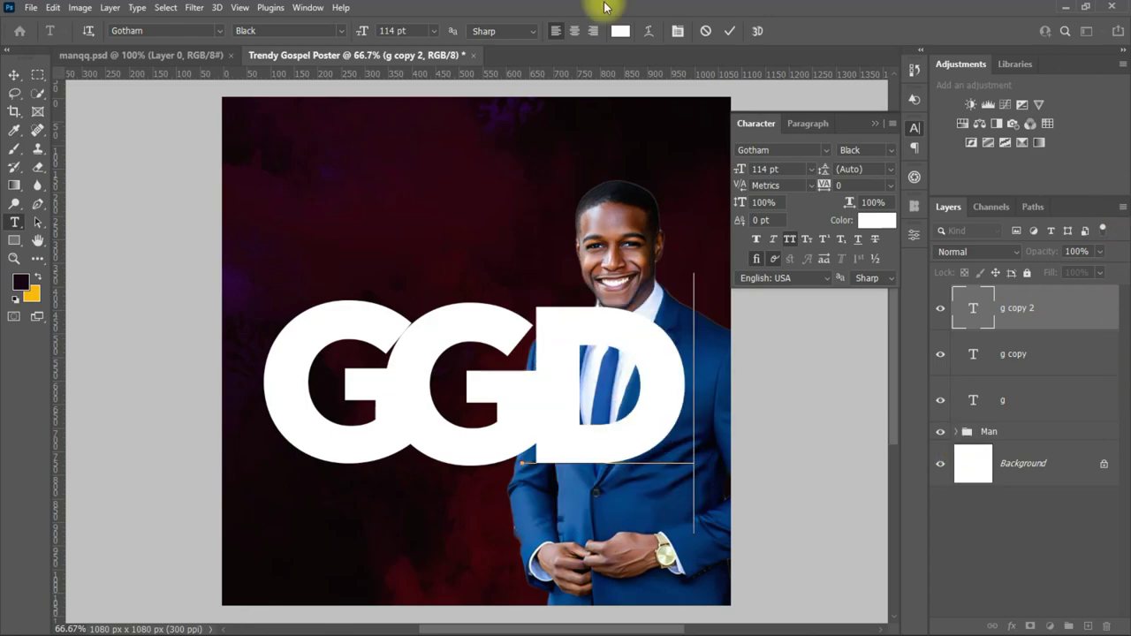
left_click(730, 31)
key("v")
double_click(463, 441)
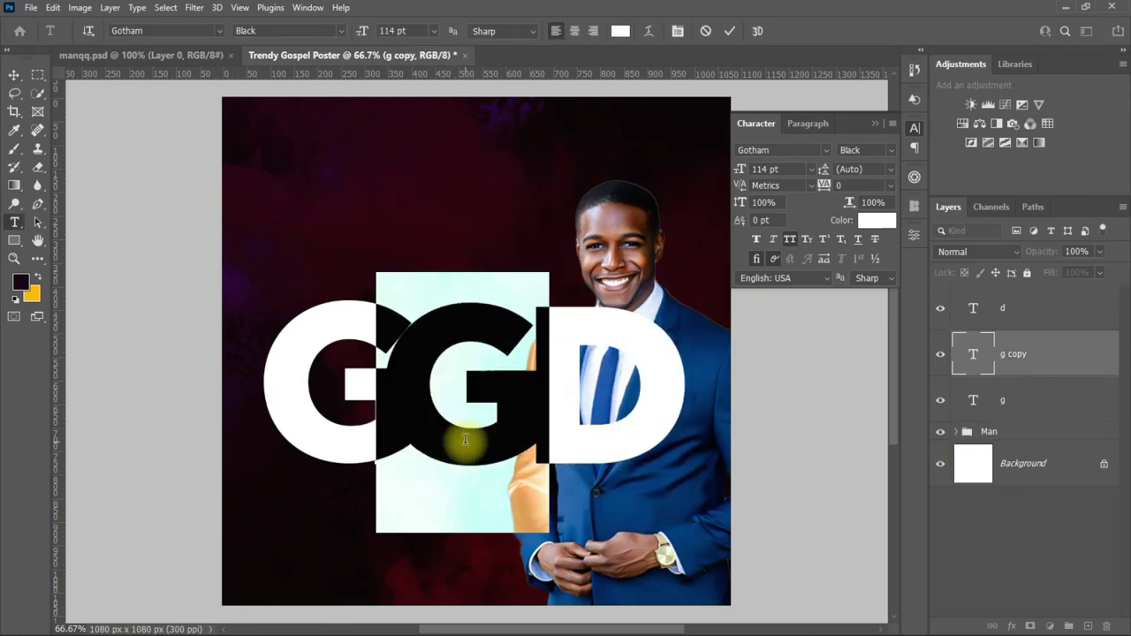
type("o")
left_click(728, 28)
key("v")
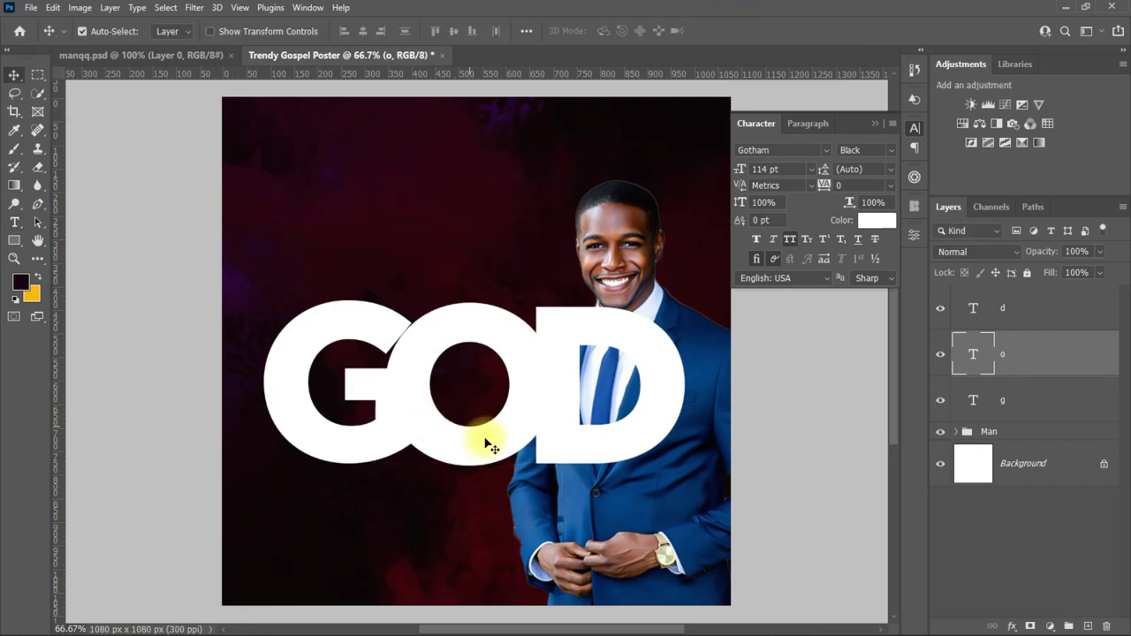
- Slide the O and D left so the letters overlap to spell GOD
mouse_move(477, 446)
left_mouse_down()
mouse_move(442, 449)
mouse_move(459, 449)
left_mouse_up()
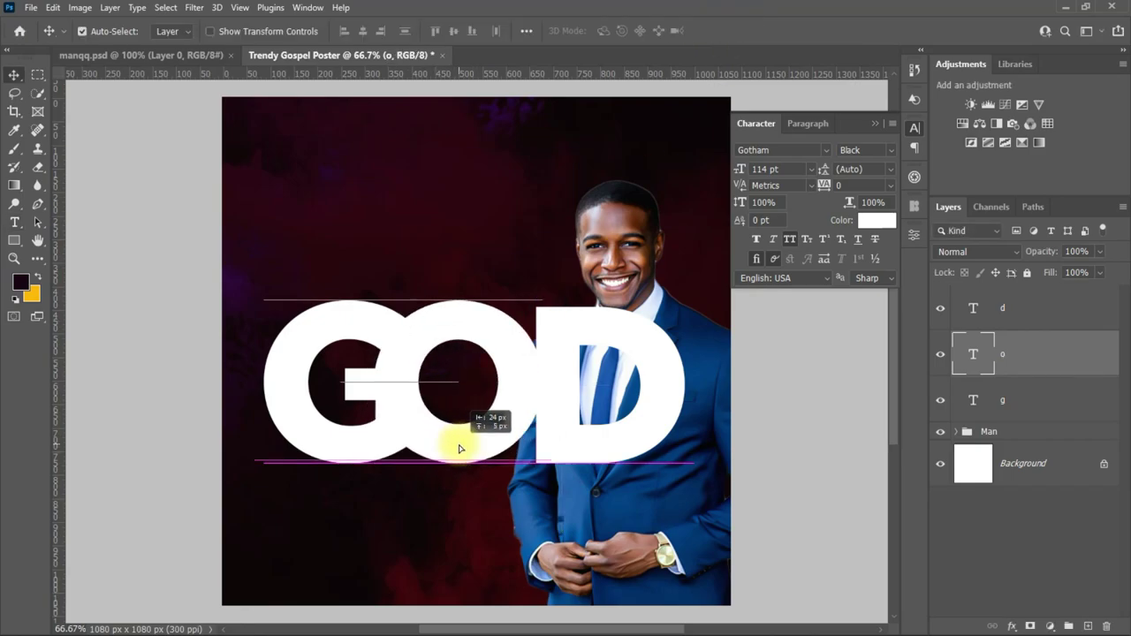
left_click_drag(550, 430, 515, 429)
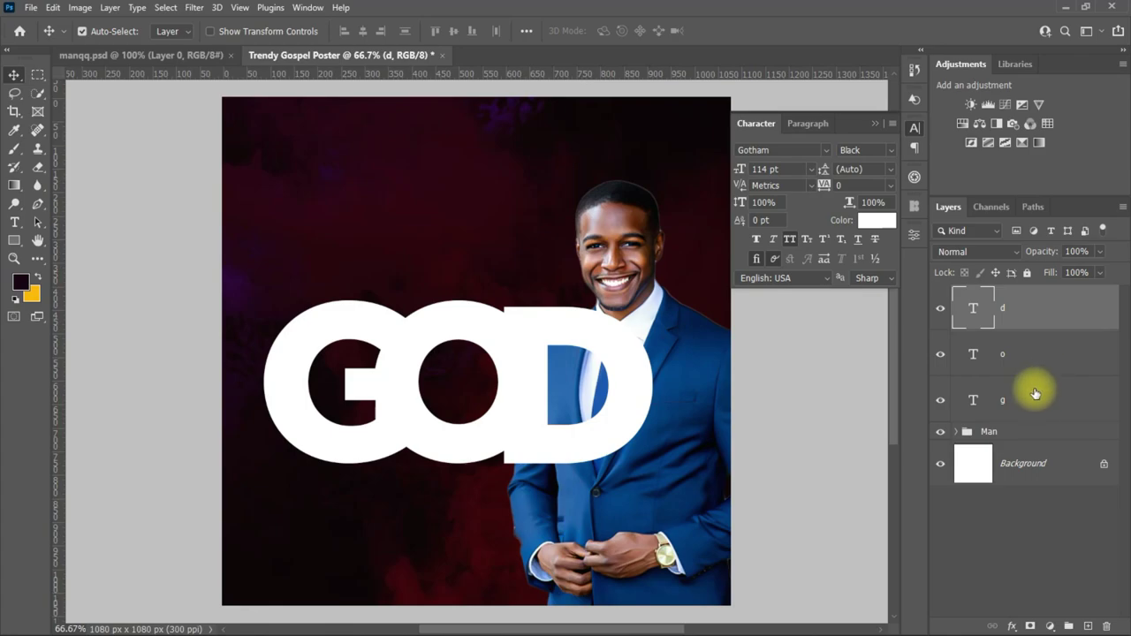
left_click(1030, 355, "shift")
- Color the g, o and d letter layers yellow
left_click(1031, 399, "shift")
left_click(878, 223)
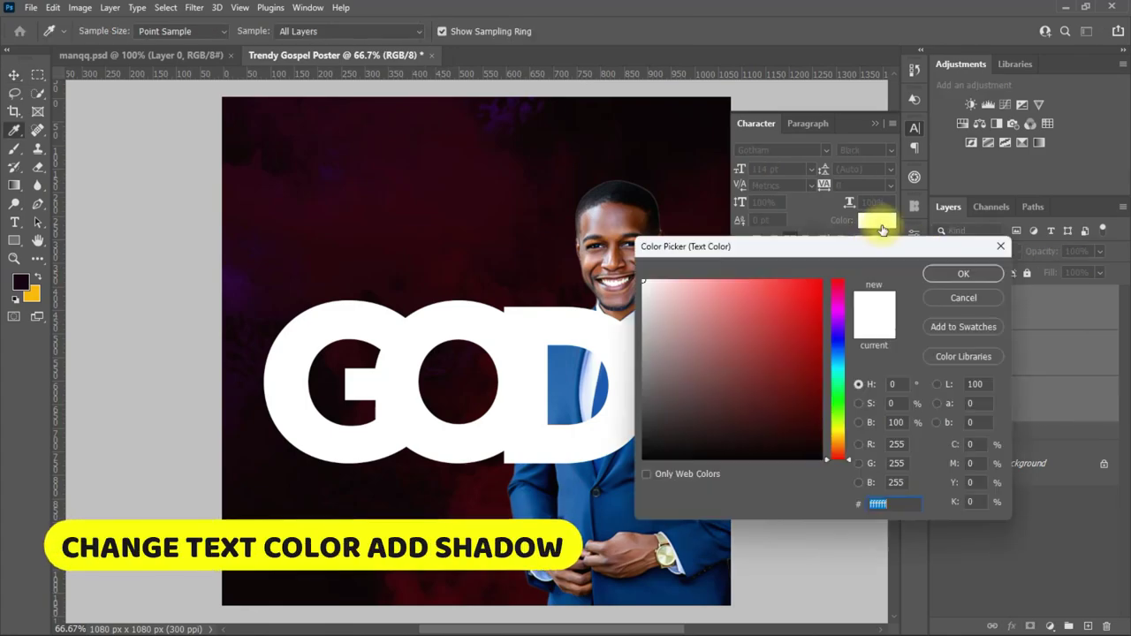
left_click(36, 294)
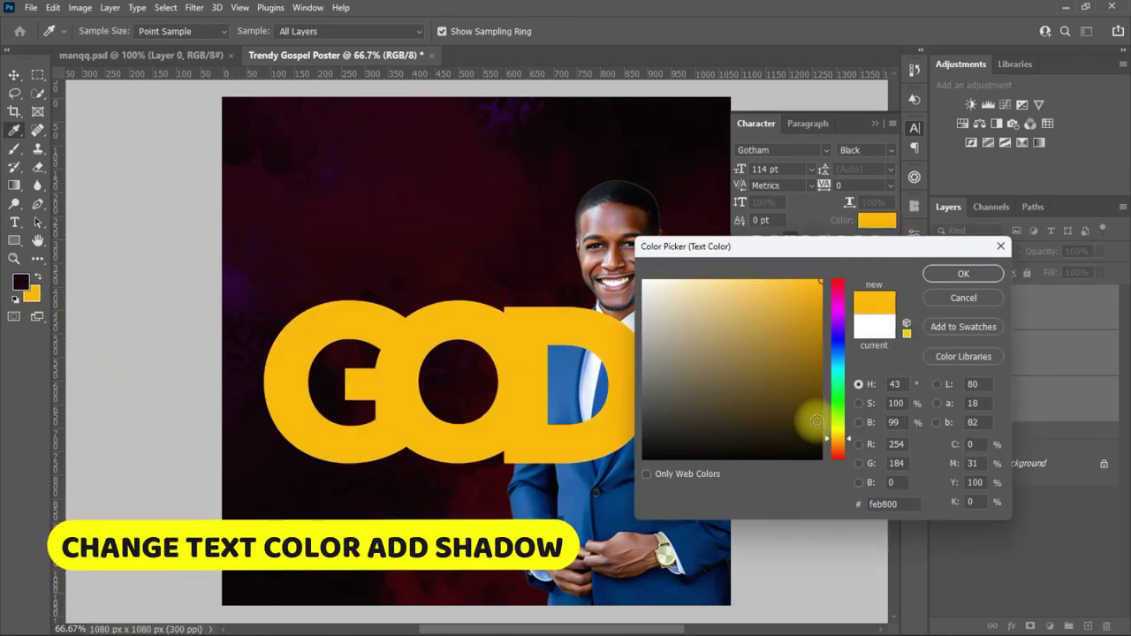
left_click(959, 274)
- Add a Drop Shadow to the d layer, offset toward the O
left_click(1038, 320)
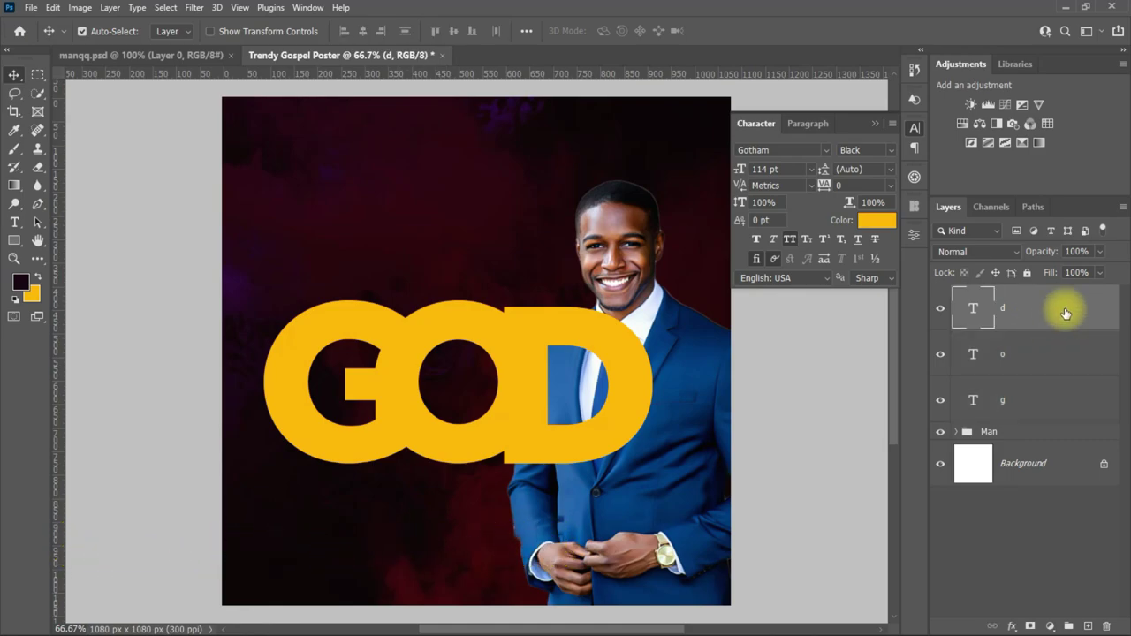
double_click(1064, 311)
left_click_drag(658, 265, 886, 284)
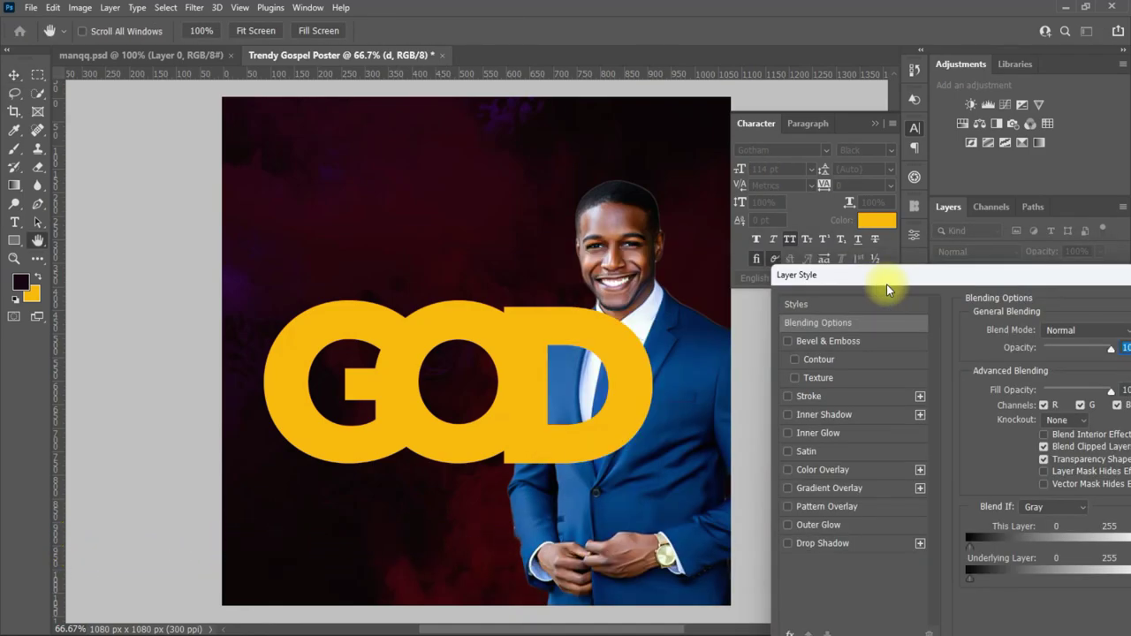
left_click(815, 545)
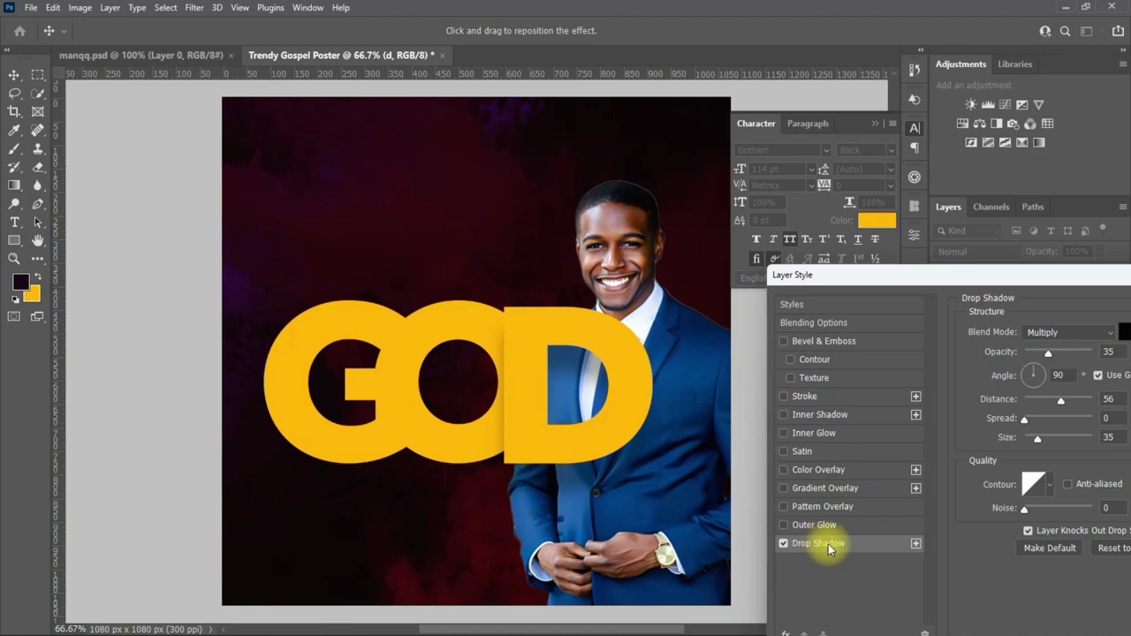
left_click_drag(591, 386, 573, 394)
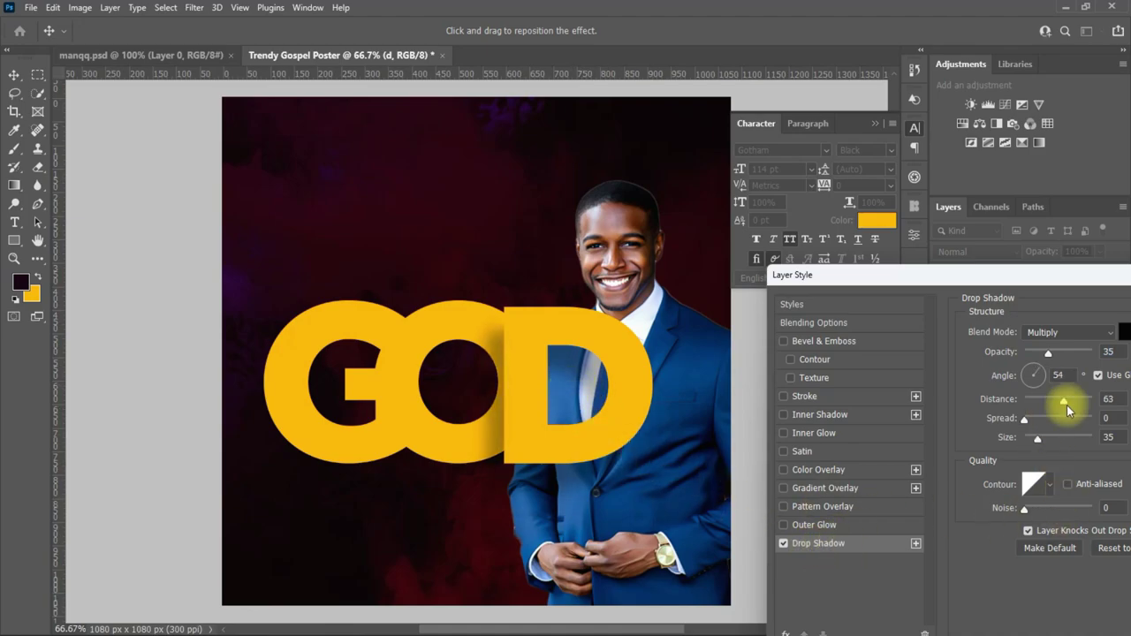
left_click(1117, 398)
type("75")
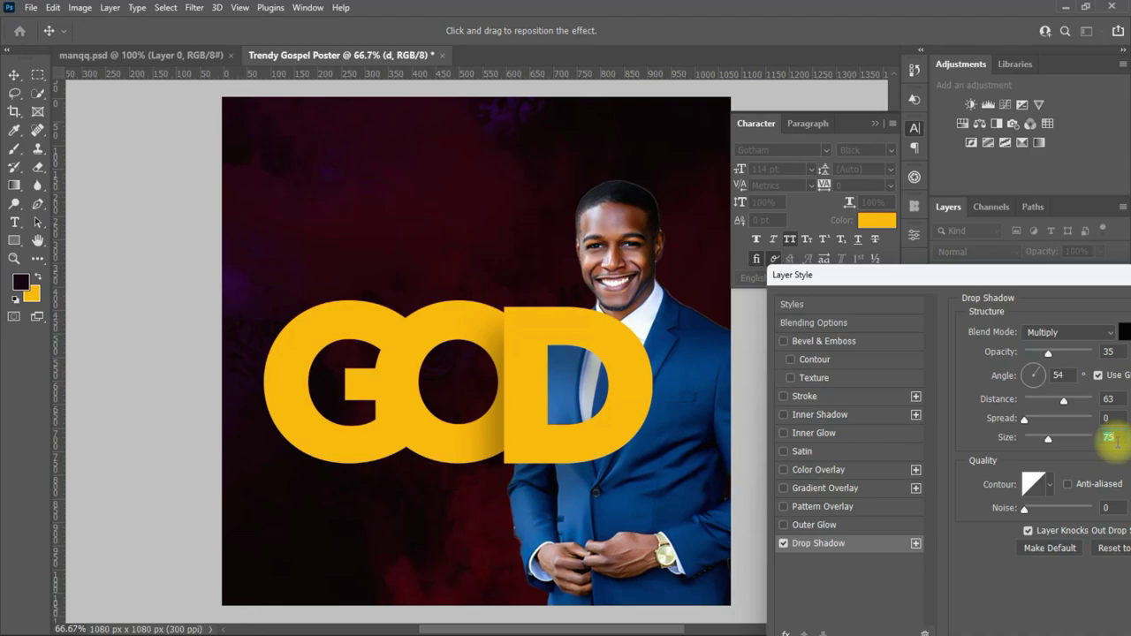
left_click_drag(591, 393, 585, 398)
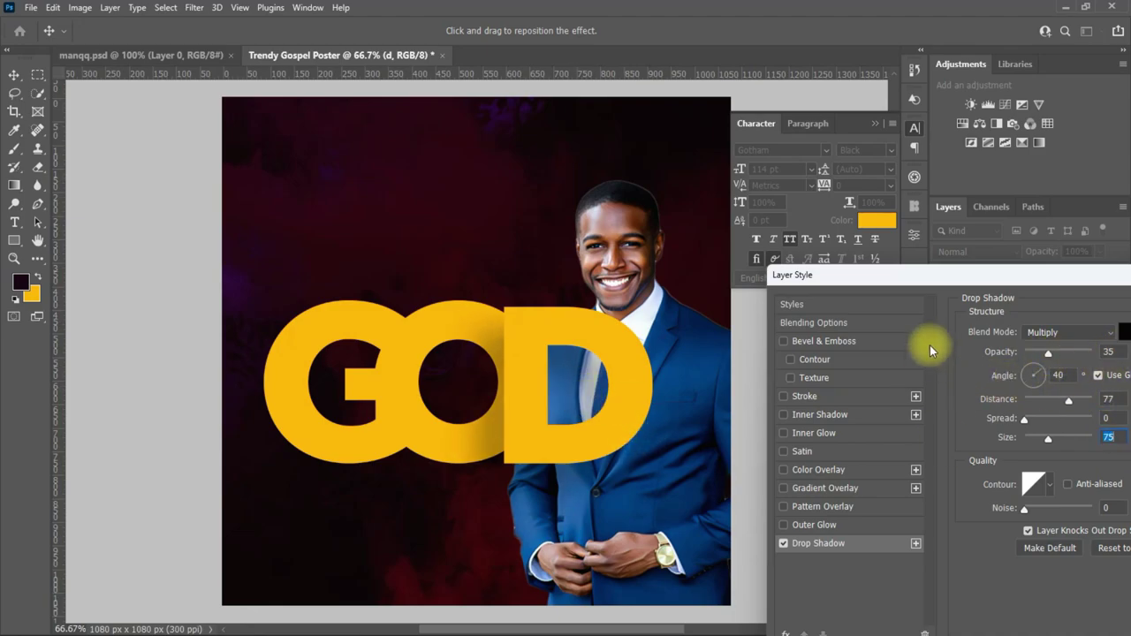
- Tune the D's Multiply shadow to 43% opacity, 18°, 55 px distance, size 51
left_click_drag(848, 275, 776, 284)
mouse_move(963, 362)
left_mouse_down()
mouse_move(1044, 368)
mouse_move(998, 363)
left_mouse_up()
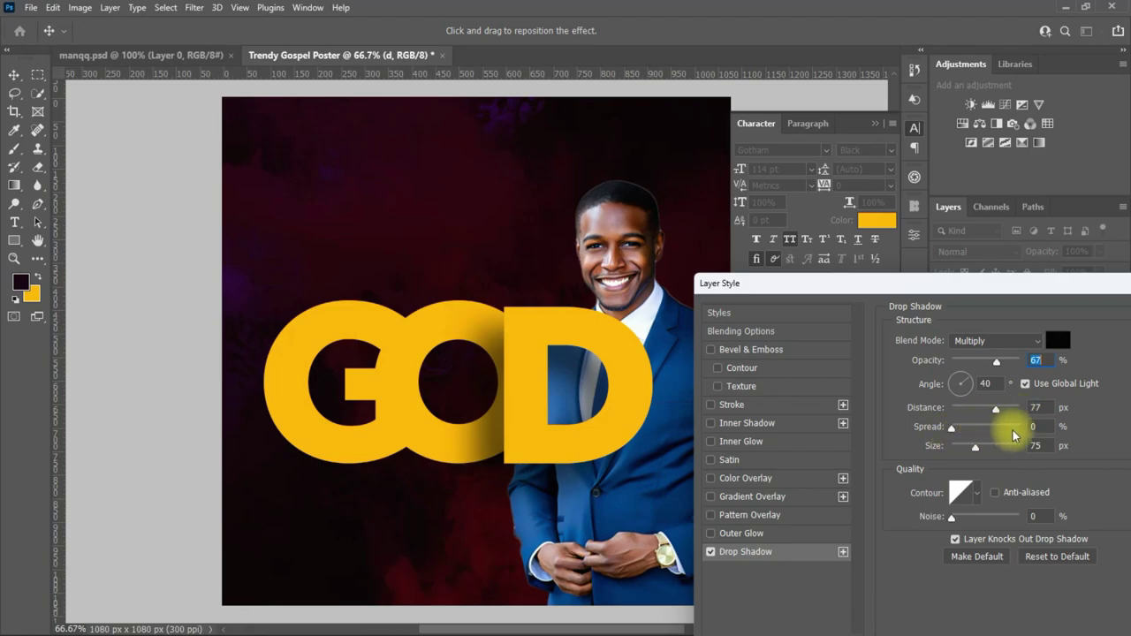
left_click_drag(975, 447, 971, 449)
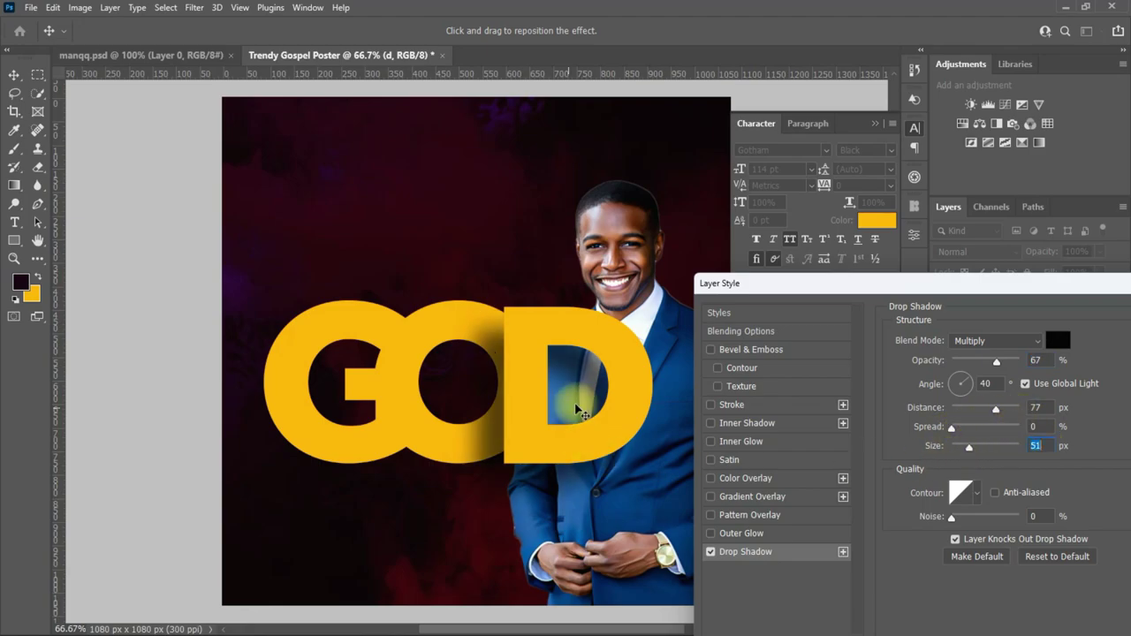
left_click_drag(568, 380, 583, 389)
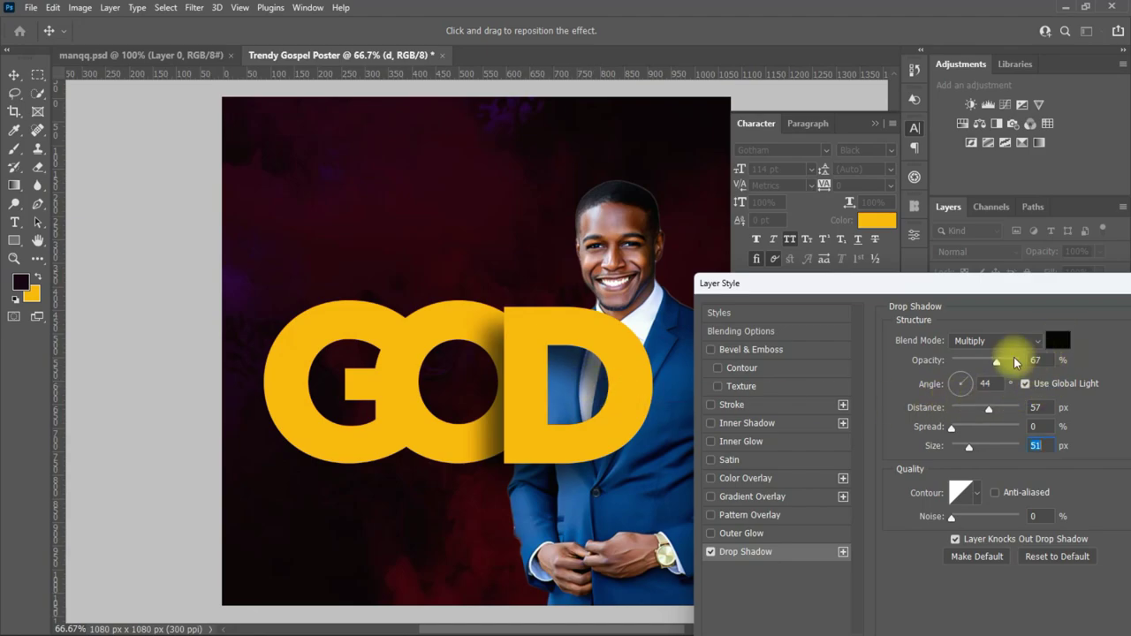
left_click_drag(994, 365, 981, 370)
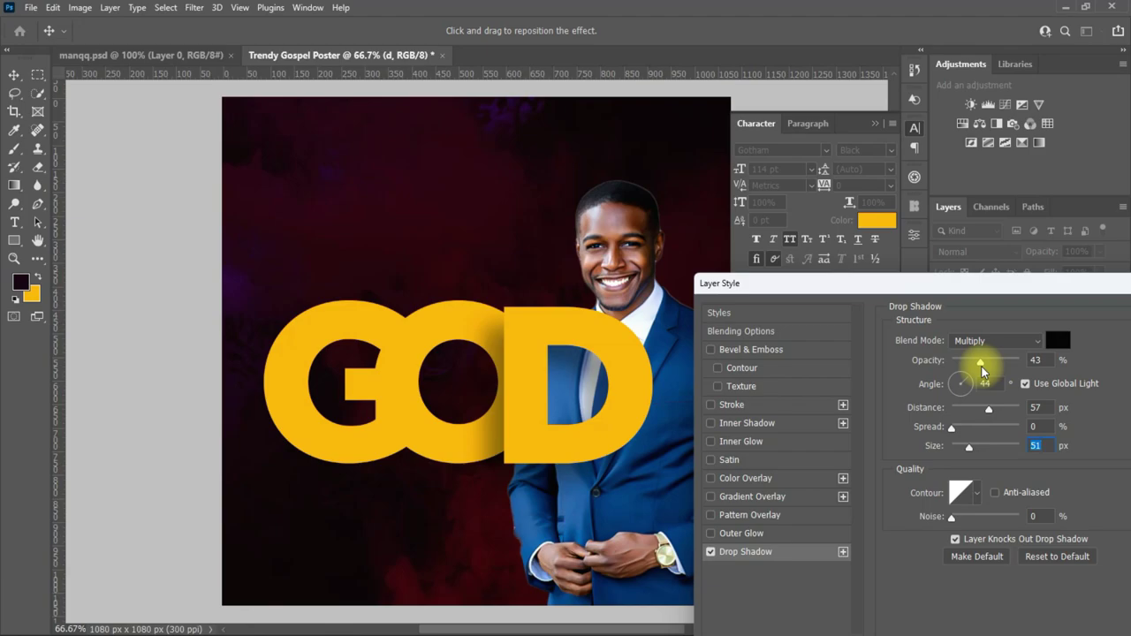
left_click(1036, 407)
mouse_move(984, 407)
left_mouse_down()
mouse_move(975, 408)
mouse_move(992, 412)
left_mouse_up()
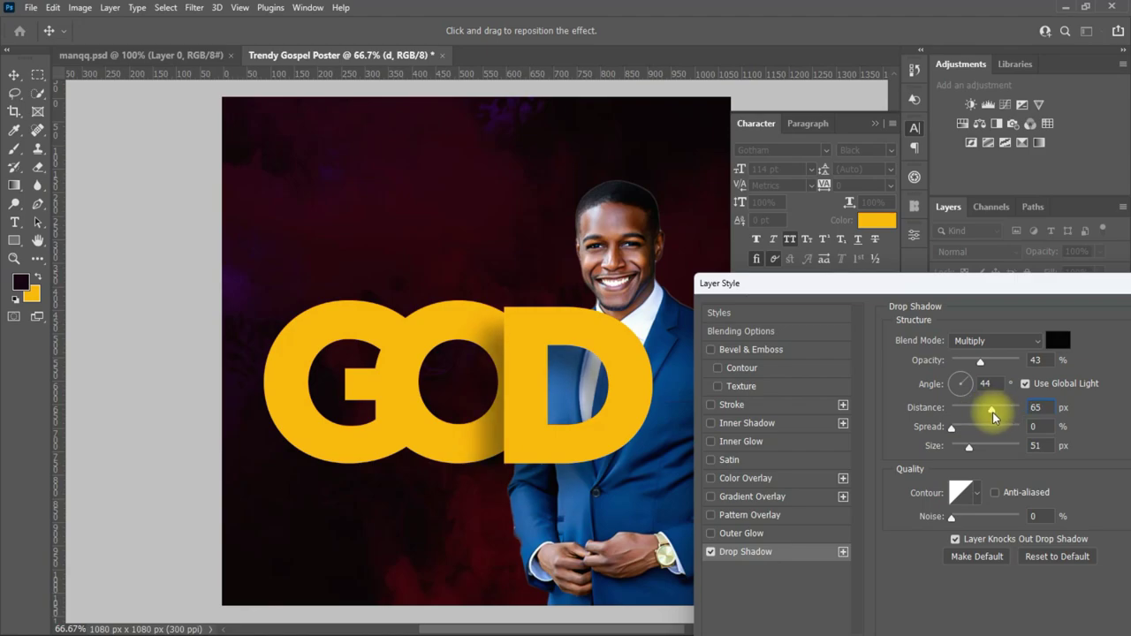
mouse_move(586, 397)
left_mouse_down()
mouse_move(579, 389)
mouse_move(601, 380)
mouse_move(587, 385)
left_mouse_up()
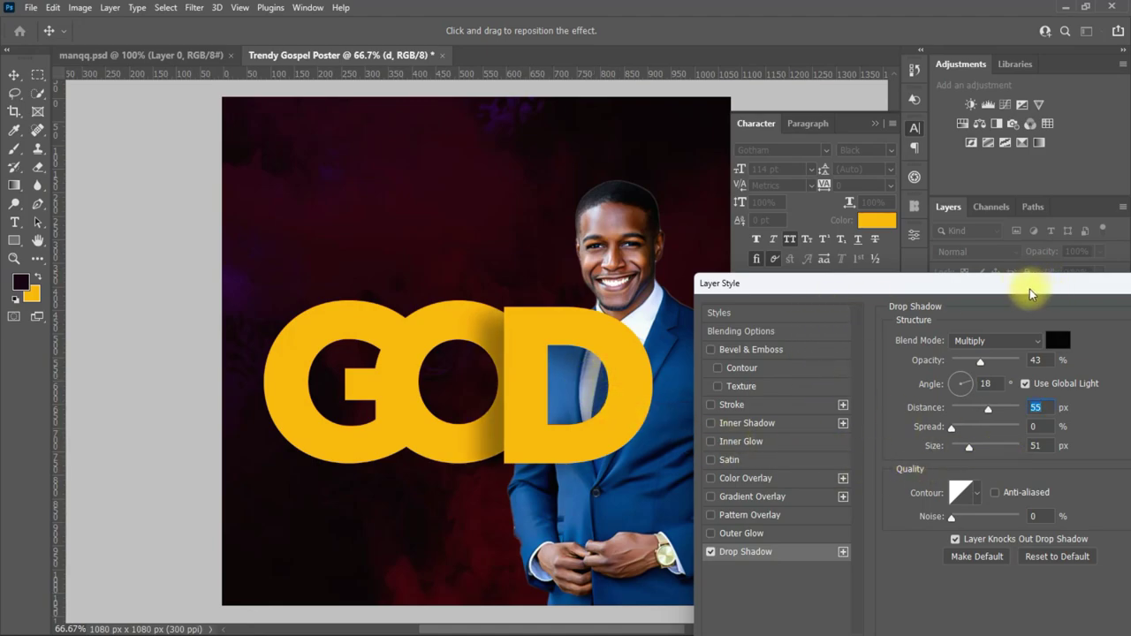
left_click_drag(1017, 283, 877, 283)
left_click(1089, 318)
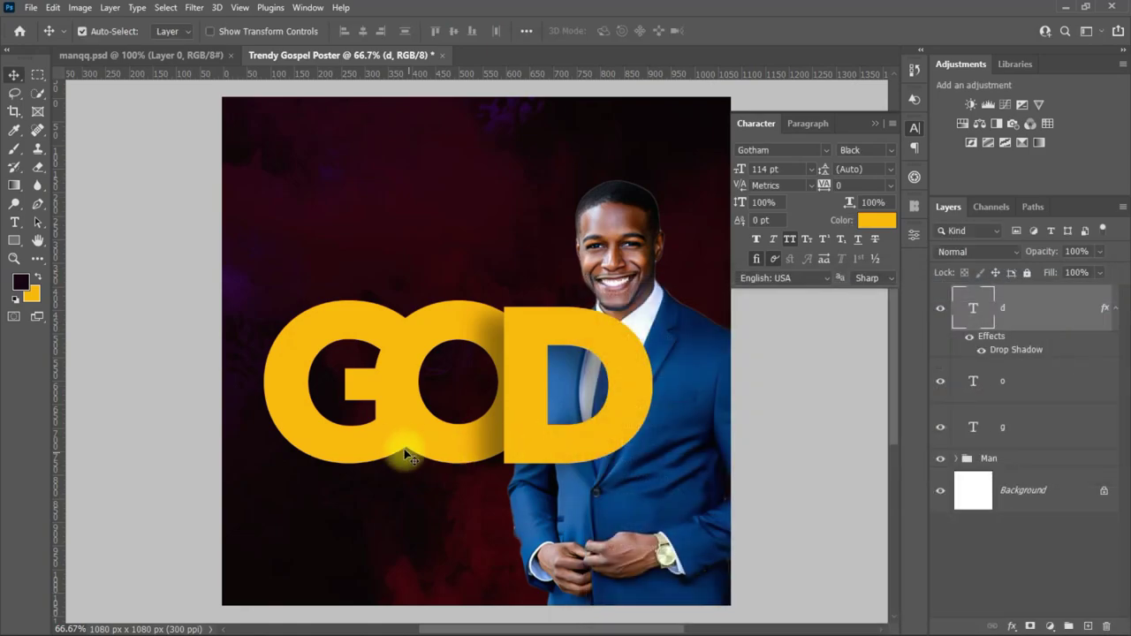
- Give the o layer a drop shadow and lock the Man group
double_click(1062, 382)
left_click(601, 521)
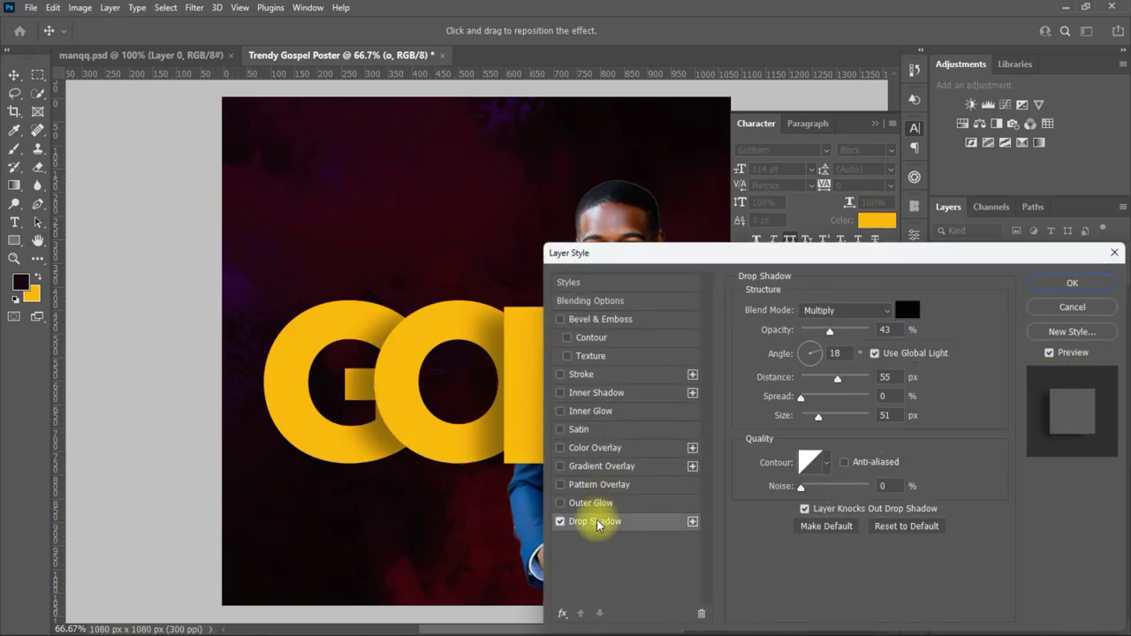
left_click(1043, 283)
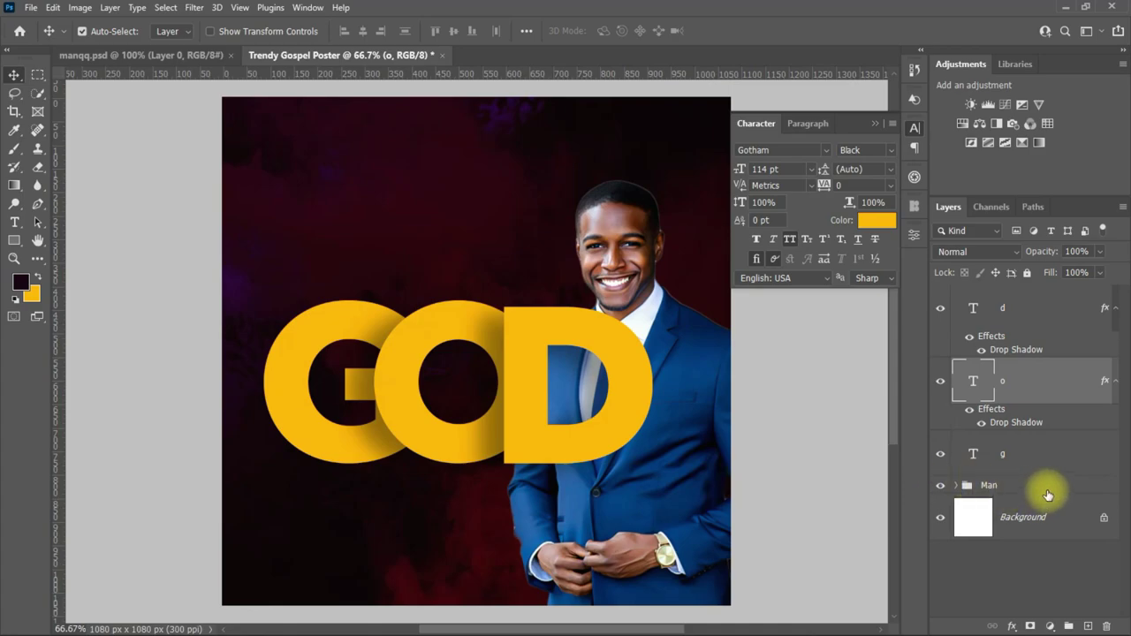
left_click(1047, 488)
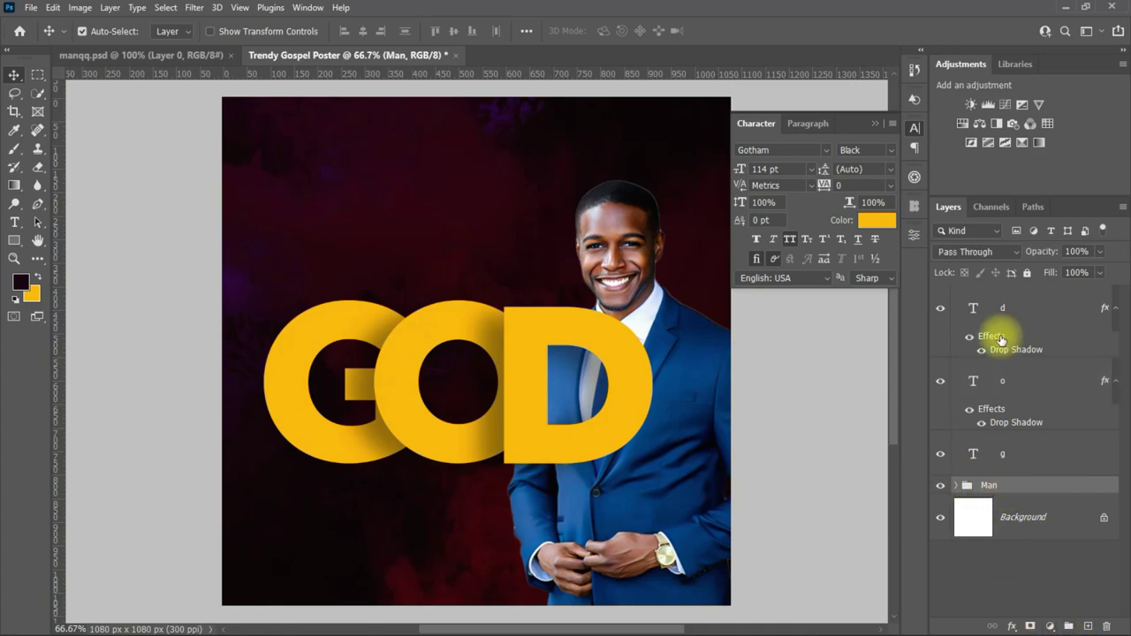
left_click(1027, 272)
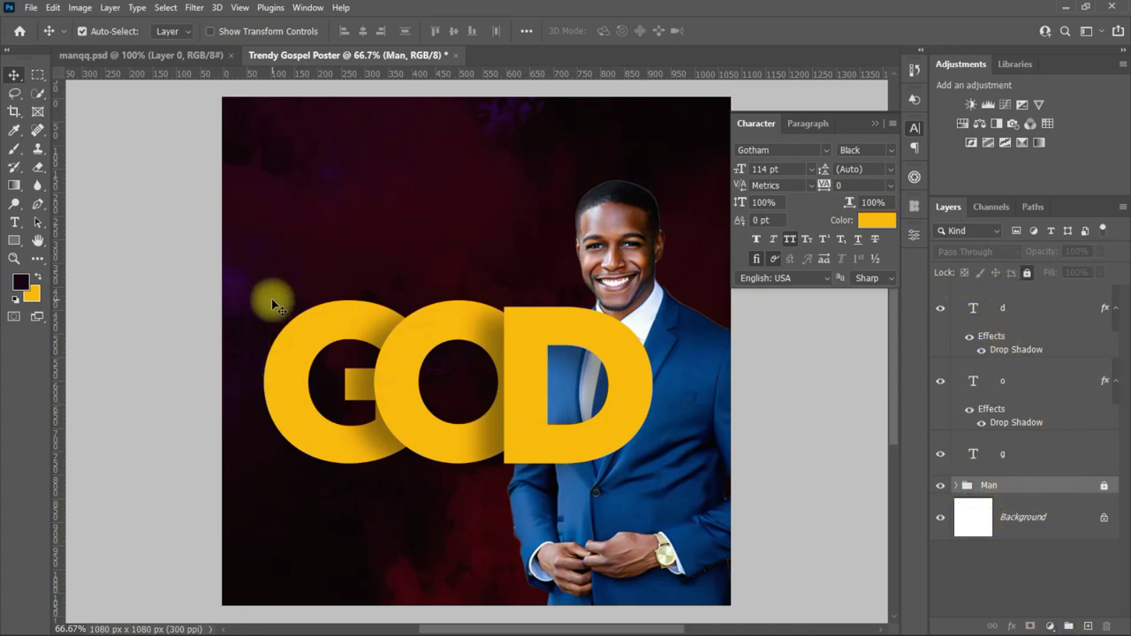
- Scale the GOD title down to about 65% (73.78 pt)
left_click_drag(270, 299, 579, 452)
key("ctrl+t")
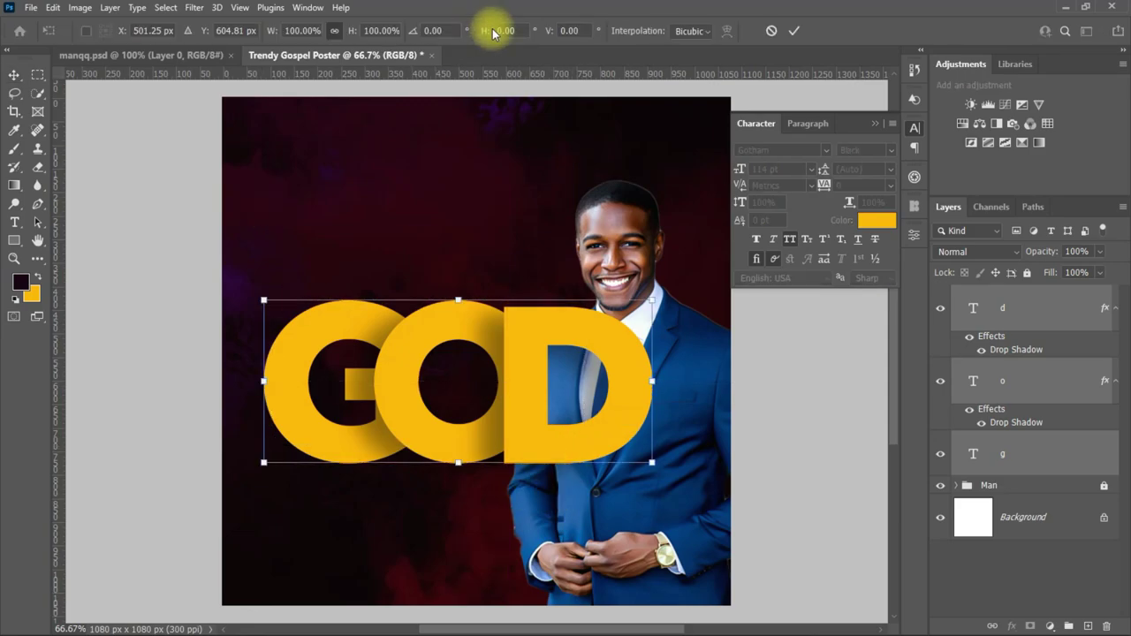
left_click_drag(652, 381, 513, 379)
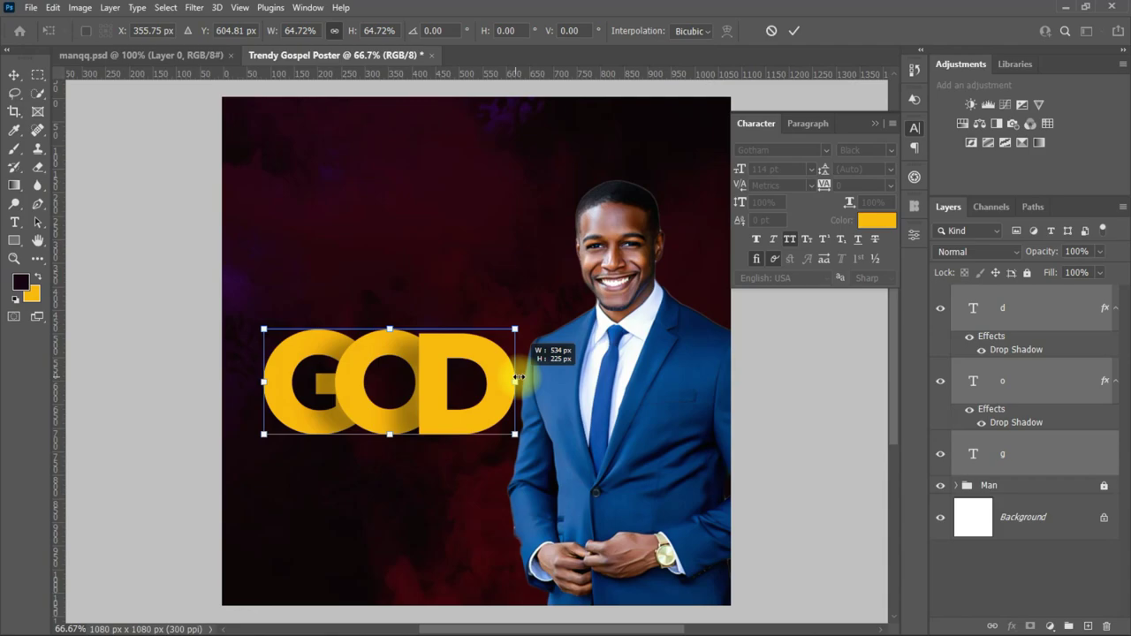
left_click(794, 31)
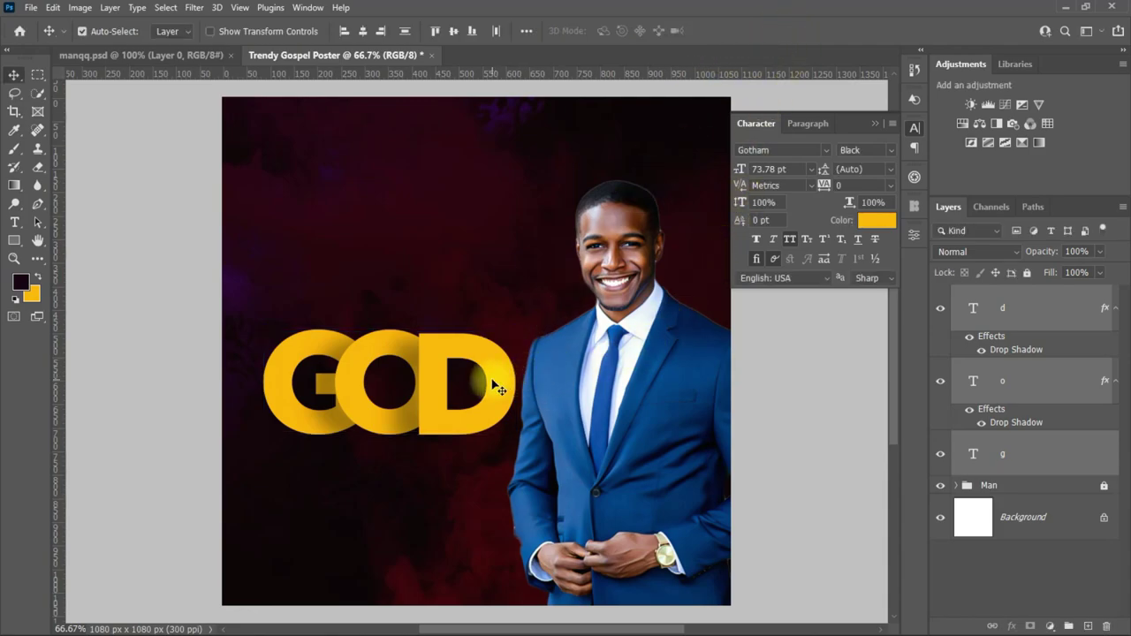
- Duplicate GOD above itself and change the first copied letter to O
left_click_drag(498, 389, 511, 239)
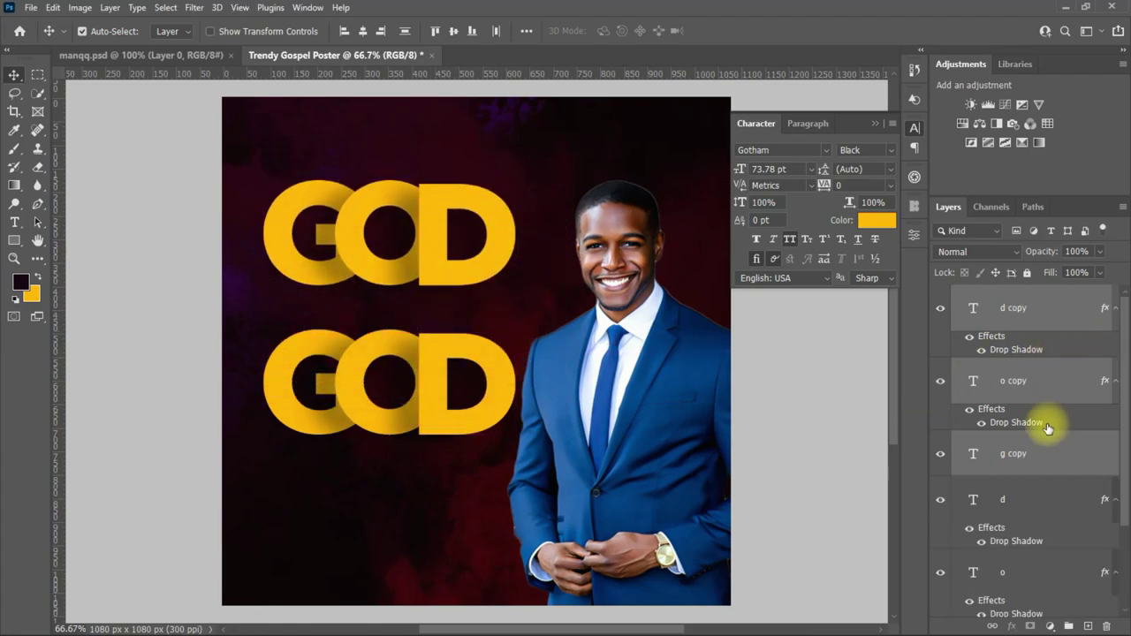
left_click(1047, 451)
double_click(277, 264)
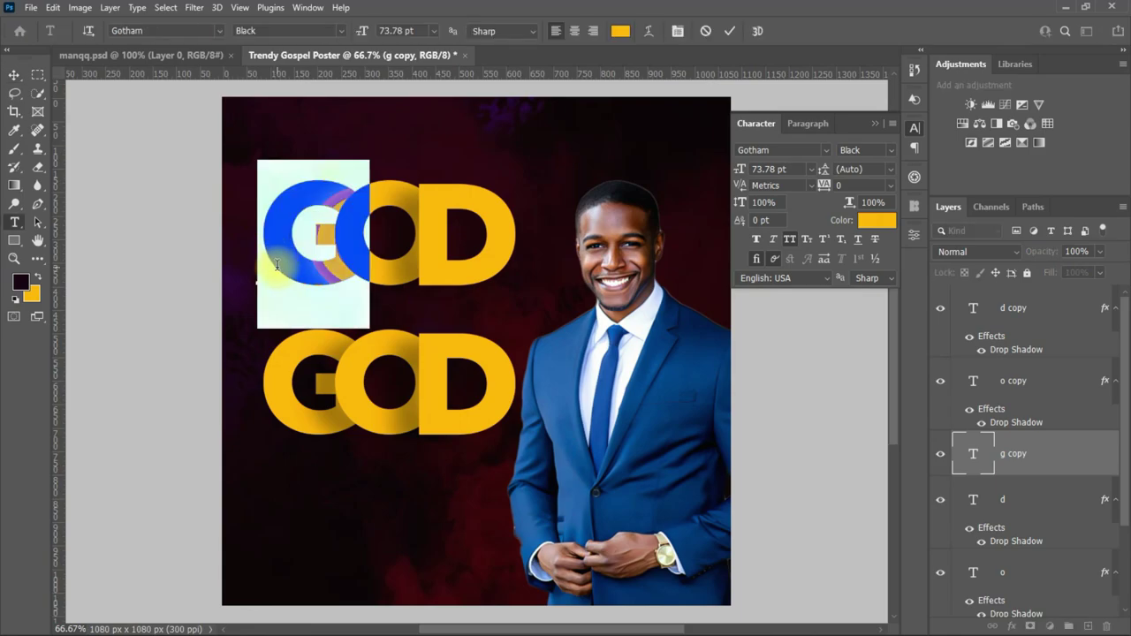
type("o")
left_click(730, 31)
key("v")
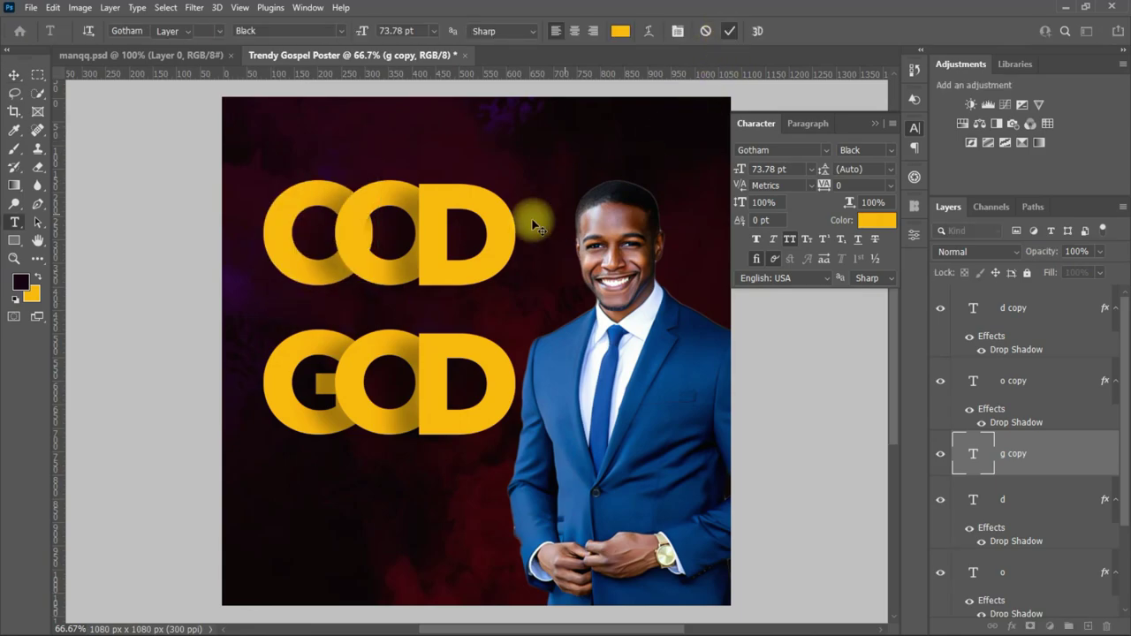
- Change the second copied letter to N
left_click(353, 212)
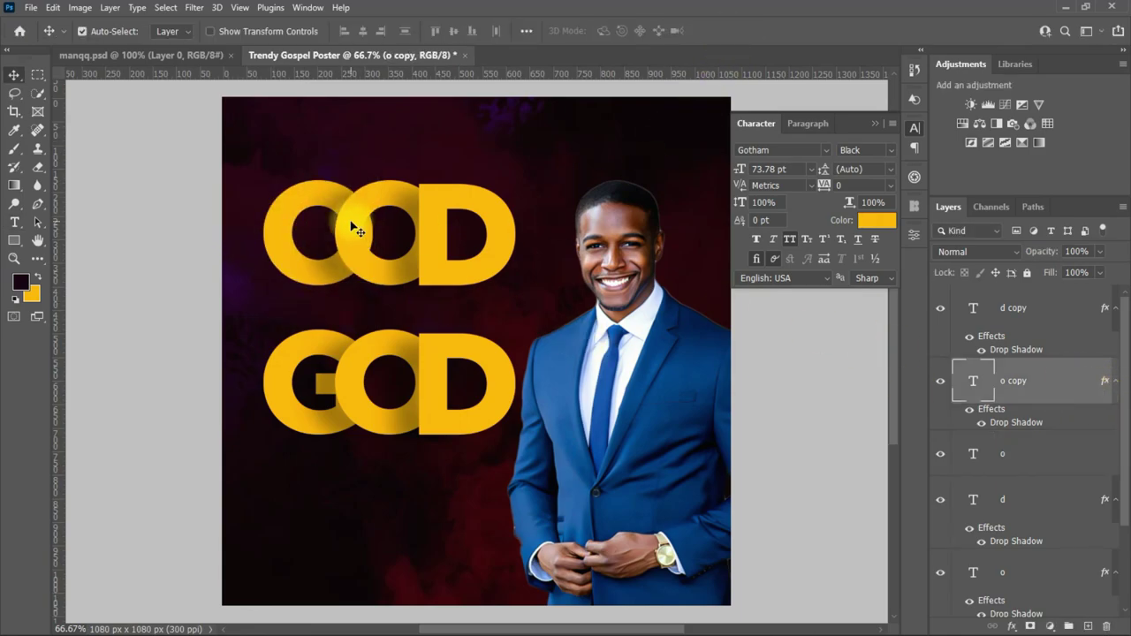
double_click(349, 222)
type("n")
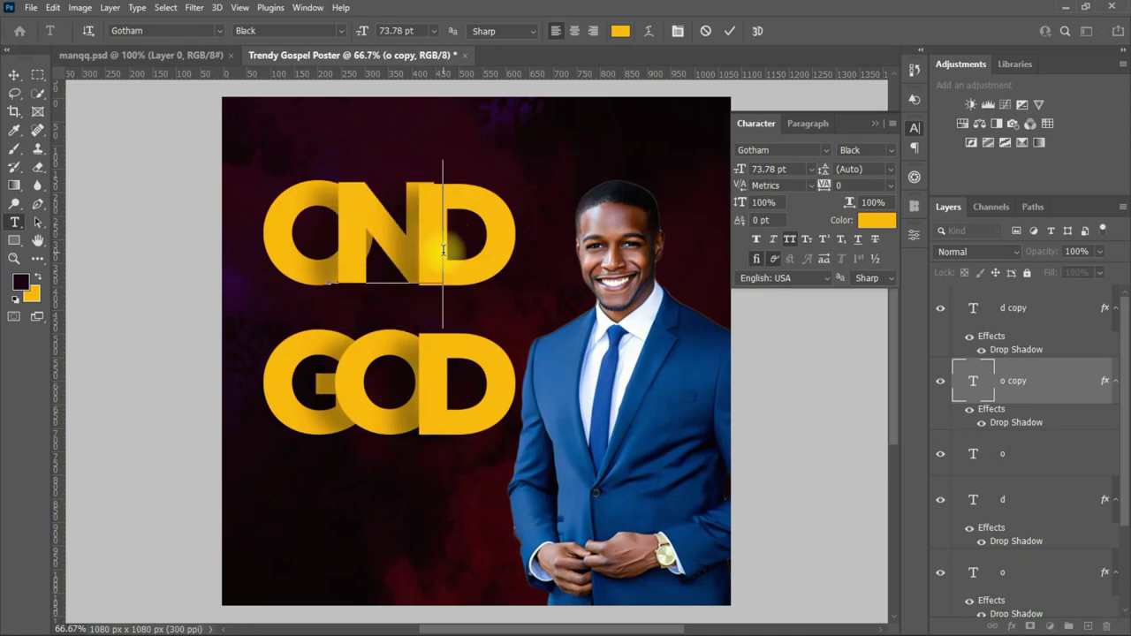
left_click(729, 31)
key("ctrl+Return")
key("v")
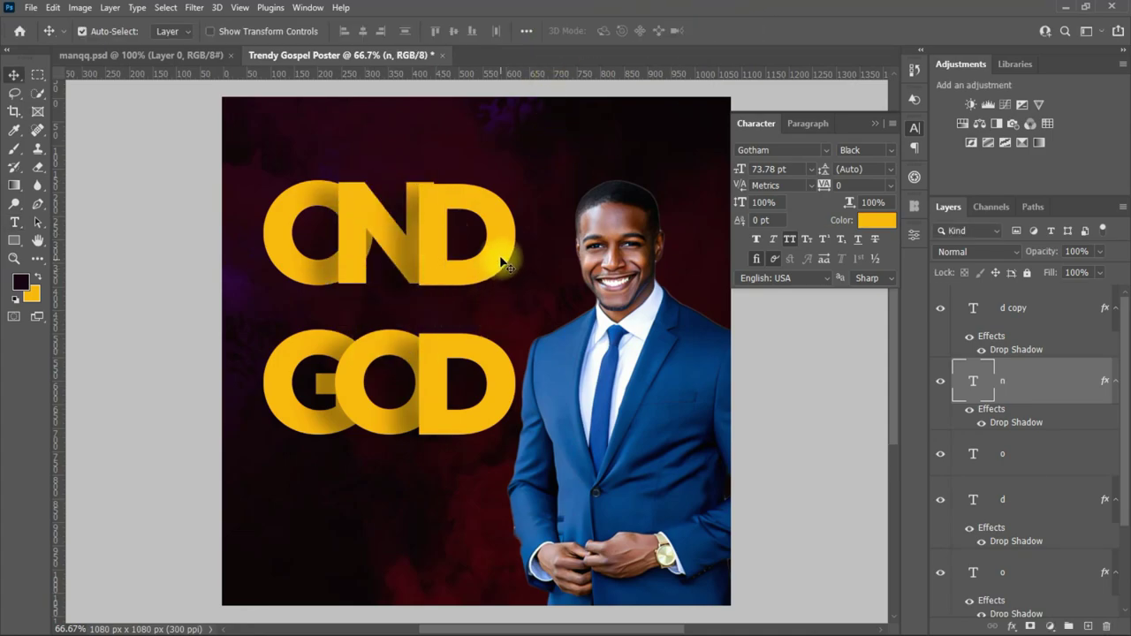
- Change the third copied letter to E and nudge it up
double_click(501, 263)
type("e")
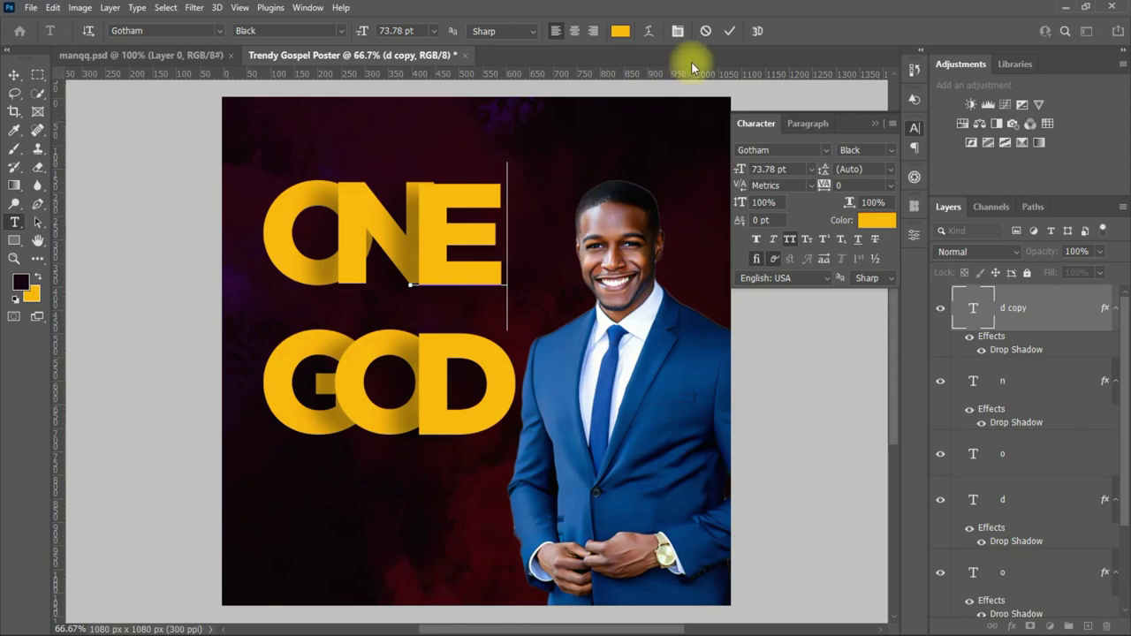
left_click(729, 31)
key("v")
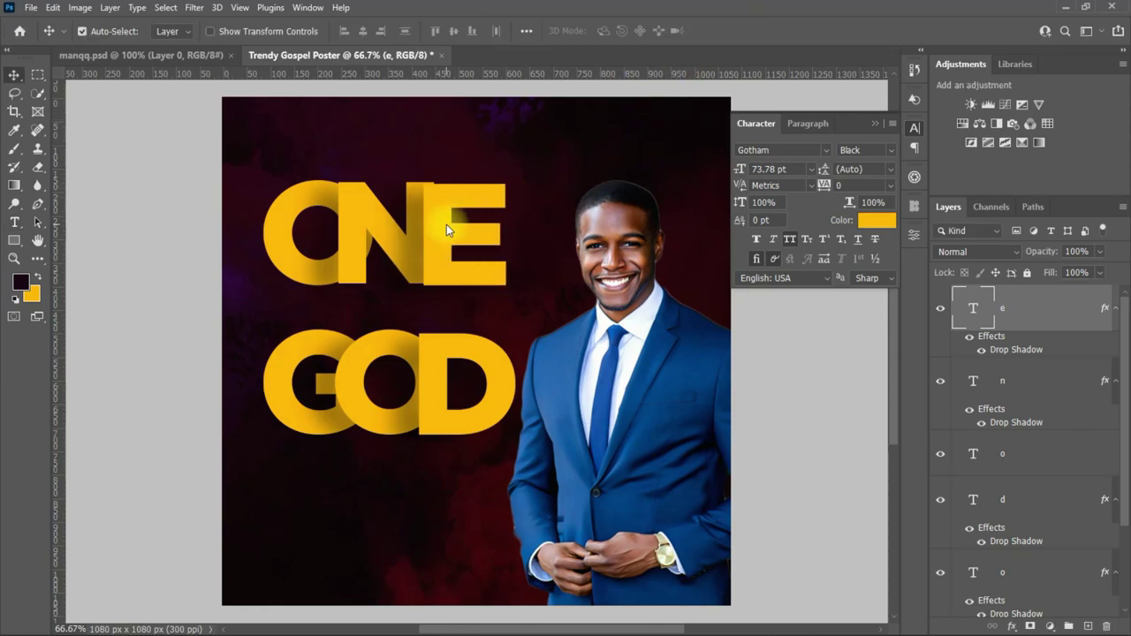
key("Up")
key("Up")
key("Up")
key("Up")
key("Up")
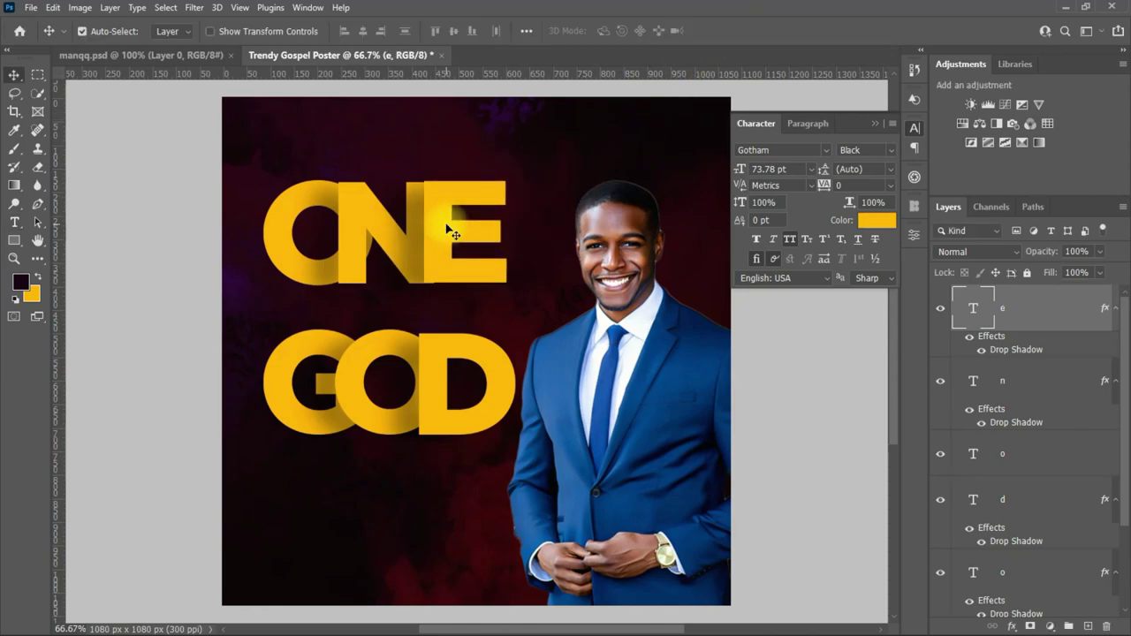
left_click(340, 245)
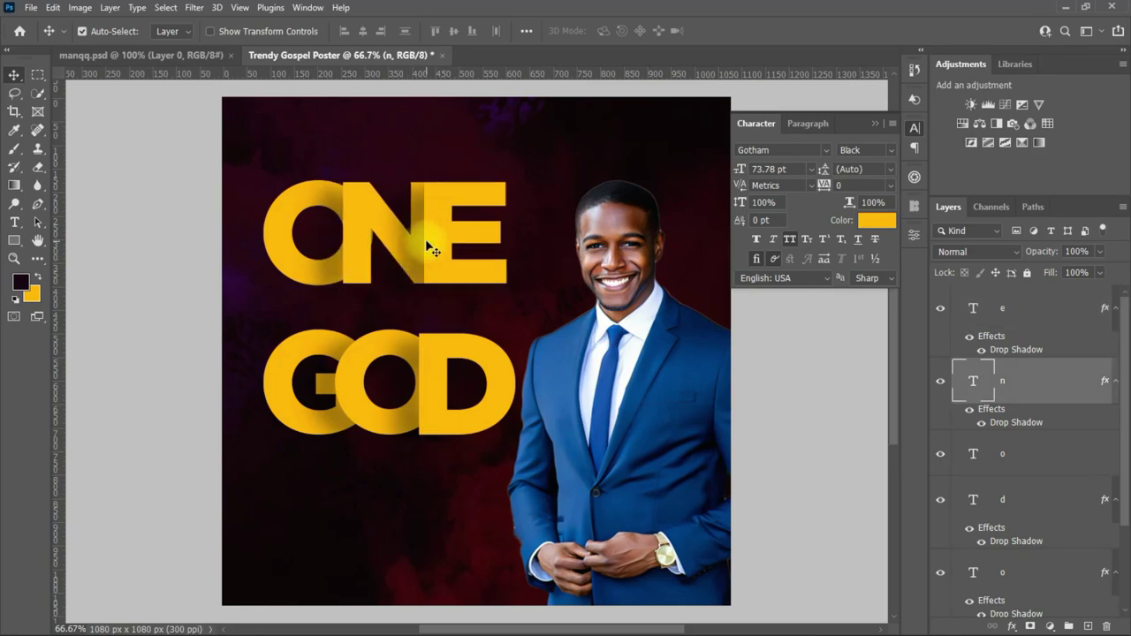
left_click(438, 245)
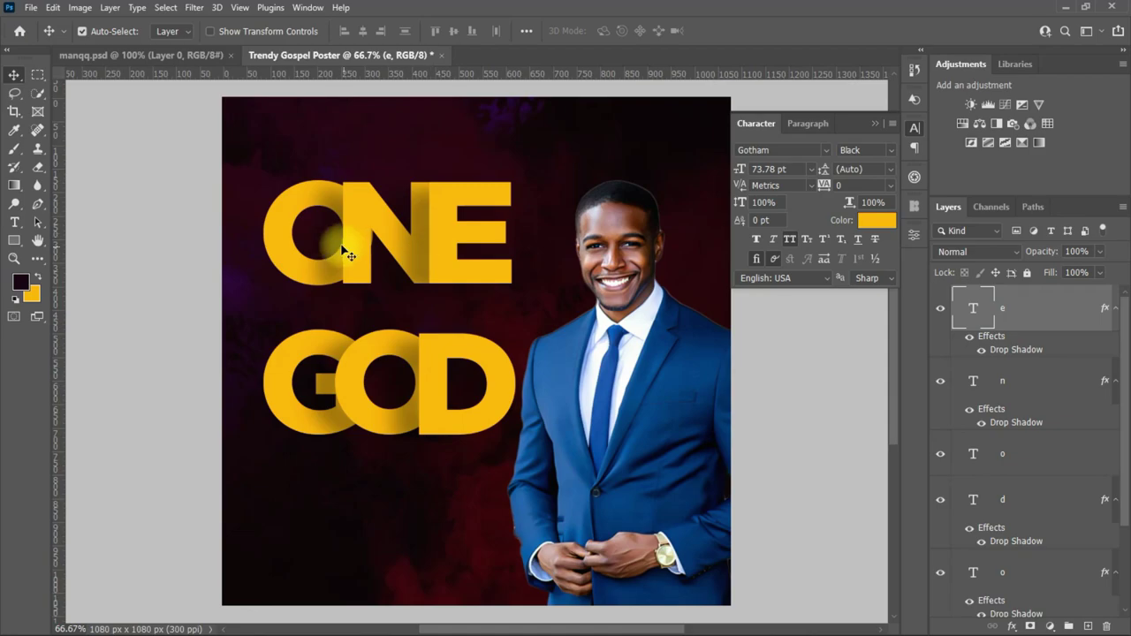
- Make the ONE letters white
left_click_drag(265, 172, 518, 265)
left_click(876, 220)
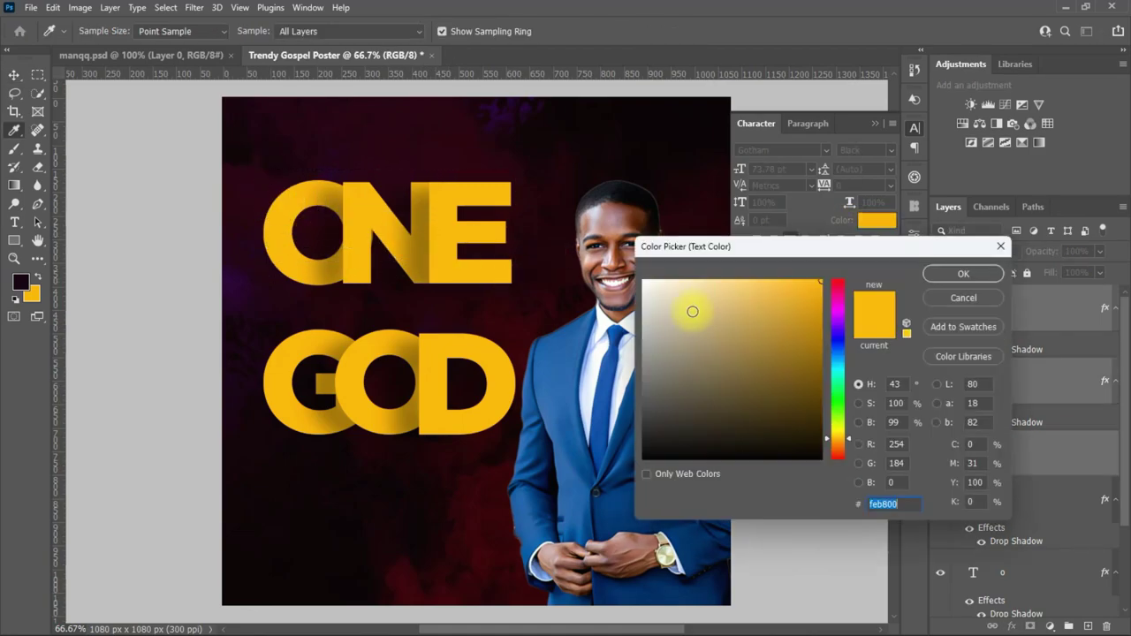
left_click(601, 238)
left_click(963, 273)
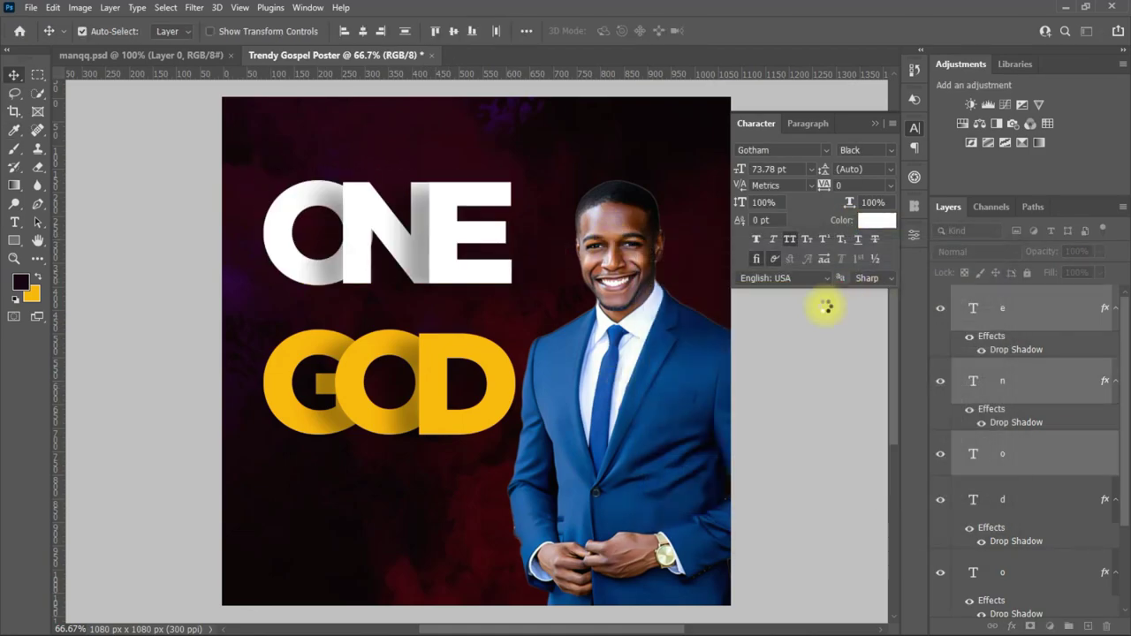
- Scale ONE down to about 55.3 pt above GOD
left_click_drag(528, 172, 240, 295)
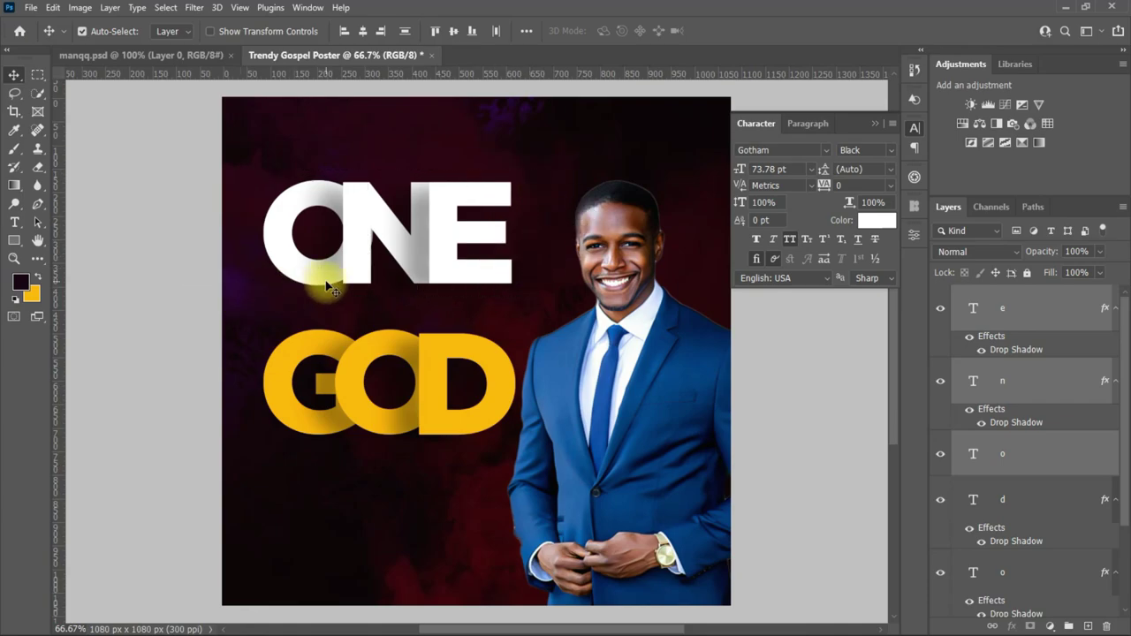
key("ctrl+t")
mouse_move(513, 232)
left_mouse_down()
mouse_move(432, 236)
mouse_move(450, 236)
mouse_move(436, 252)
left_mouse_up()
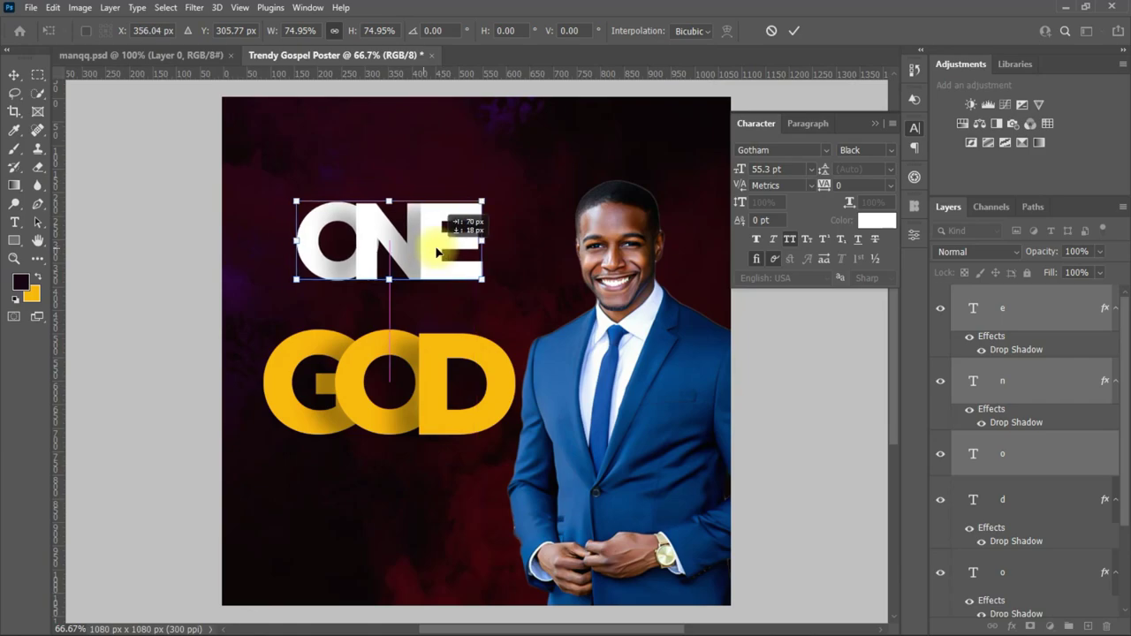
left_click(793, 31)
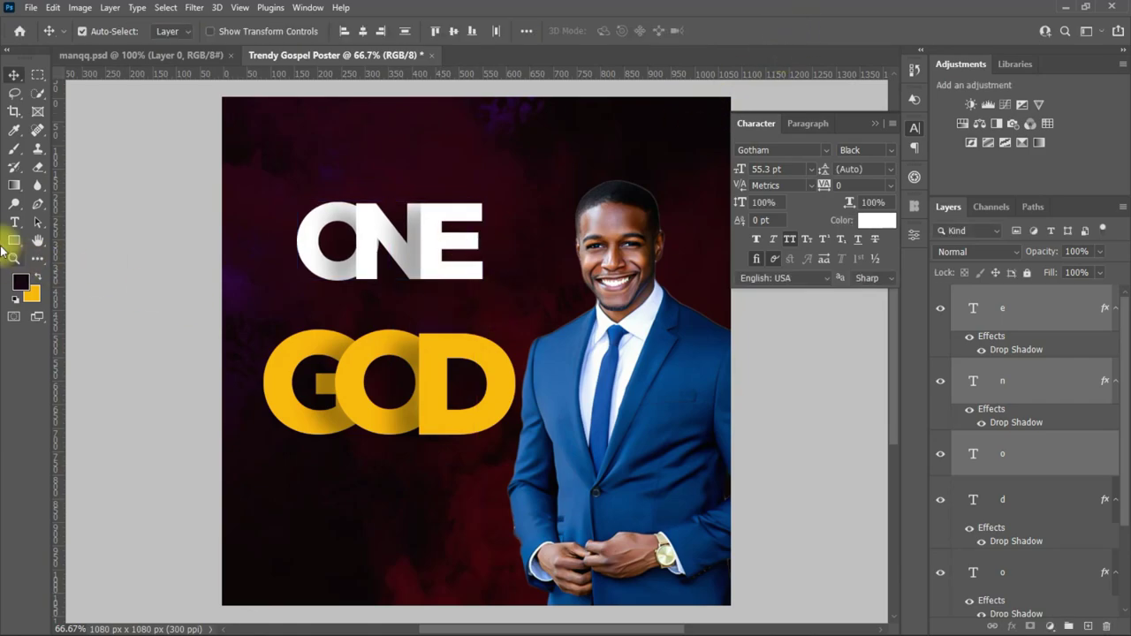
left_click(14, 222)
- Type the white text HOUR WITH on a new line below ONE
left_click(310, 540)
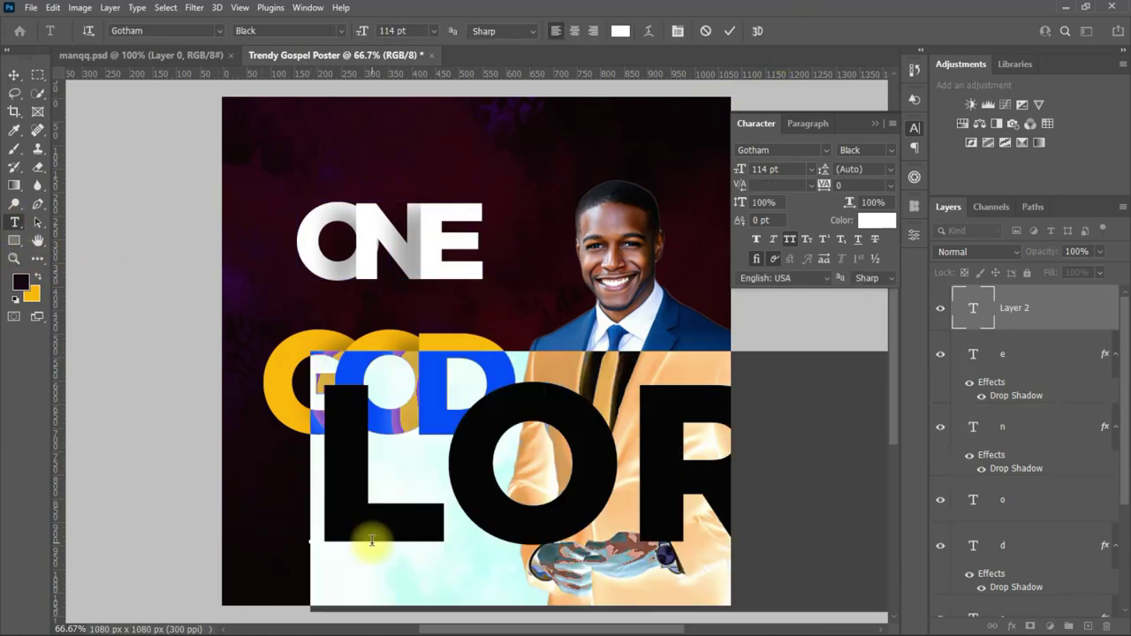
type("HOU")
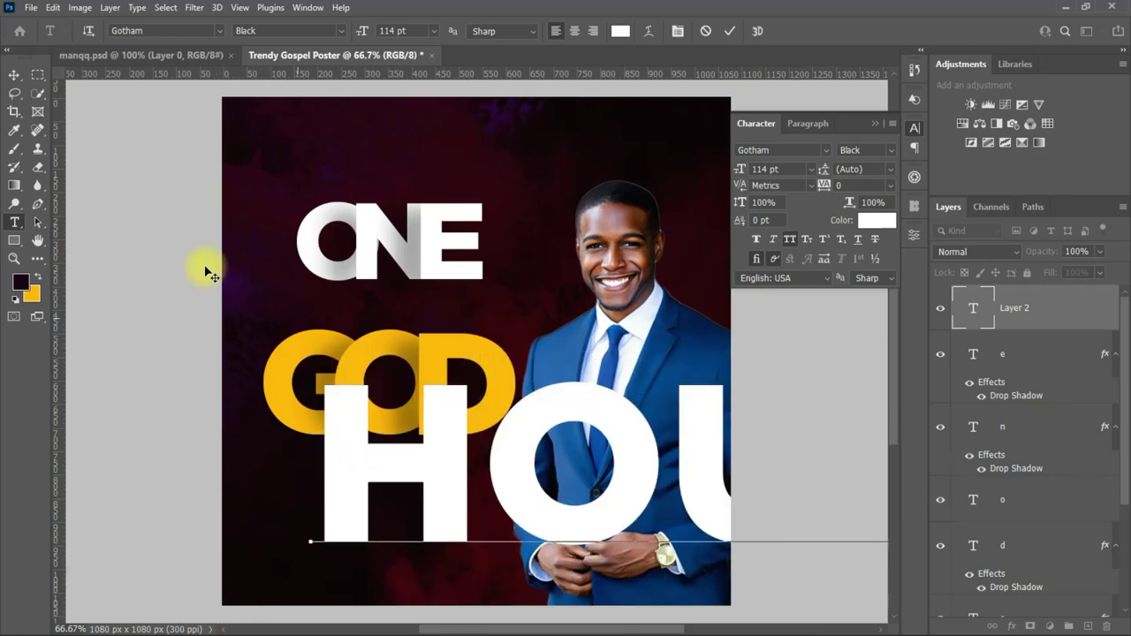
left_click(13, 76)
- Scale HOUR WITH to 14.57 pt to span under ONE and move it between ONE and GOD
scroll(598, 283, "down", 4)
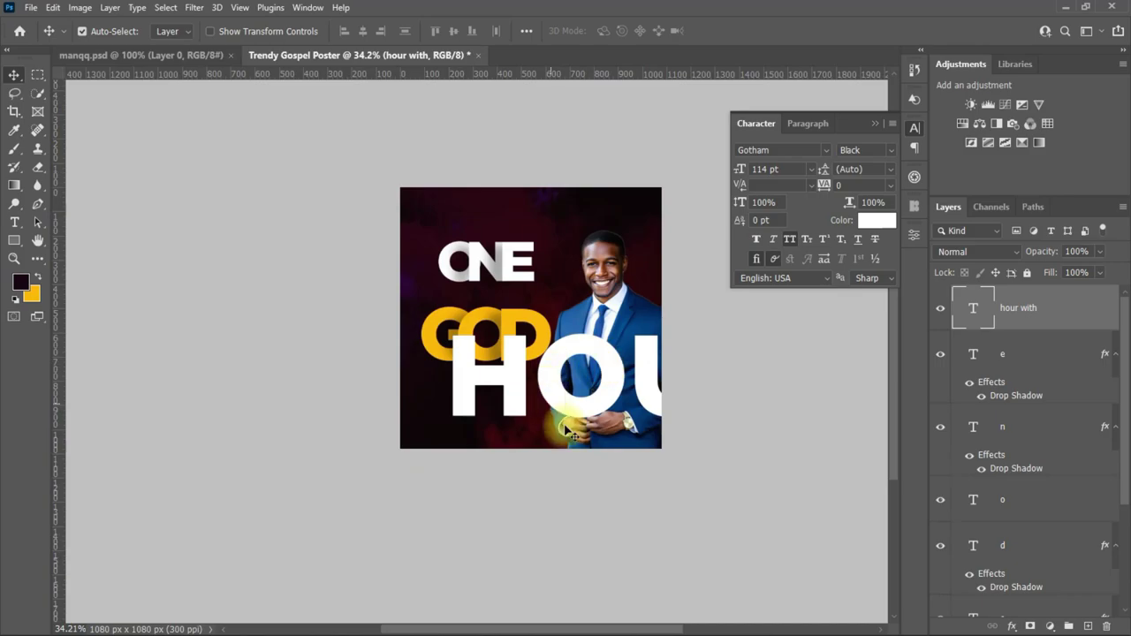
key("ctrl+t")
mouse_move(449, 383)
left_mouse_down()
mouse_move(750, 399)
mouse_move(471, 370)
mouse_move(699, 378)
mouse_move(464, 321)
mouse_move(552, 320)
mouse_move(465, 305)
left_mouse_up()
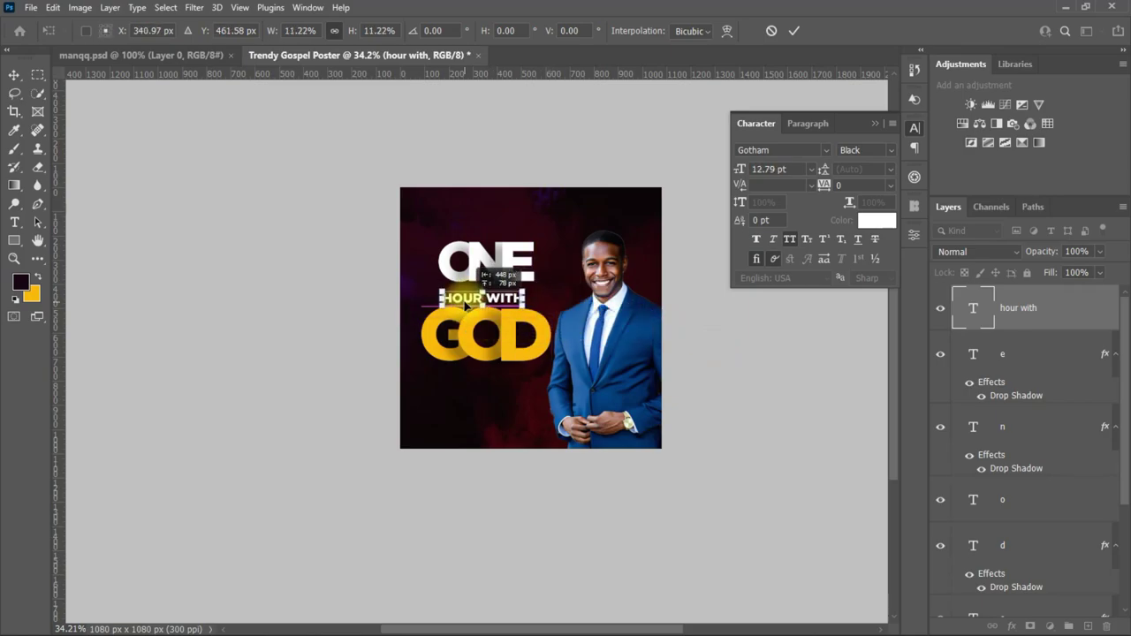
scroll(520, 342, "up", 5)
left_click_drag(537, 239, 564, 235)
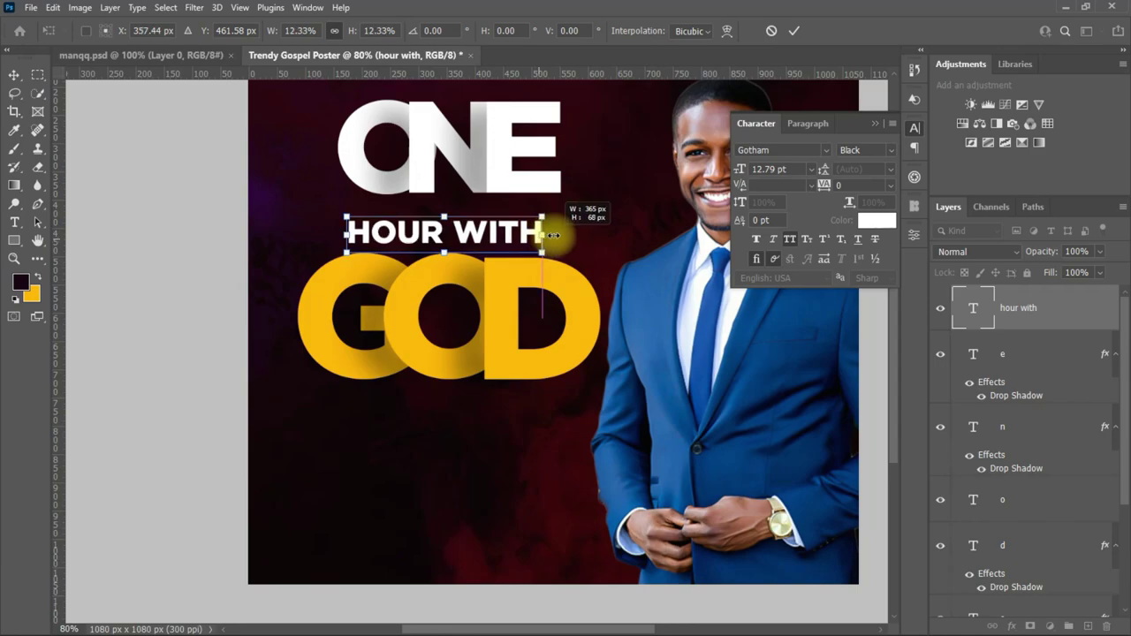
left_click(795, 32)
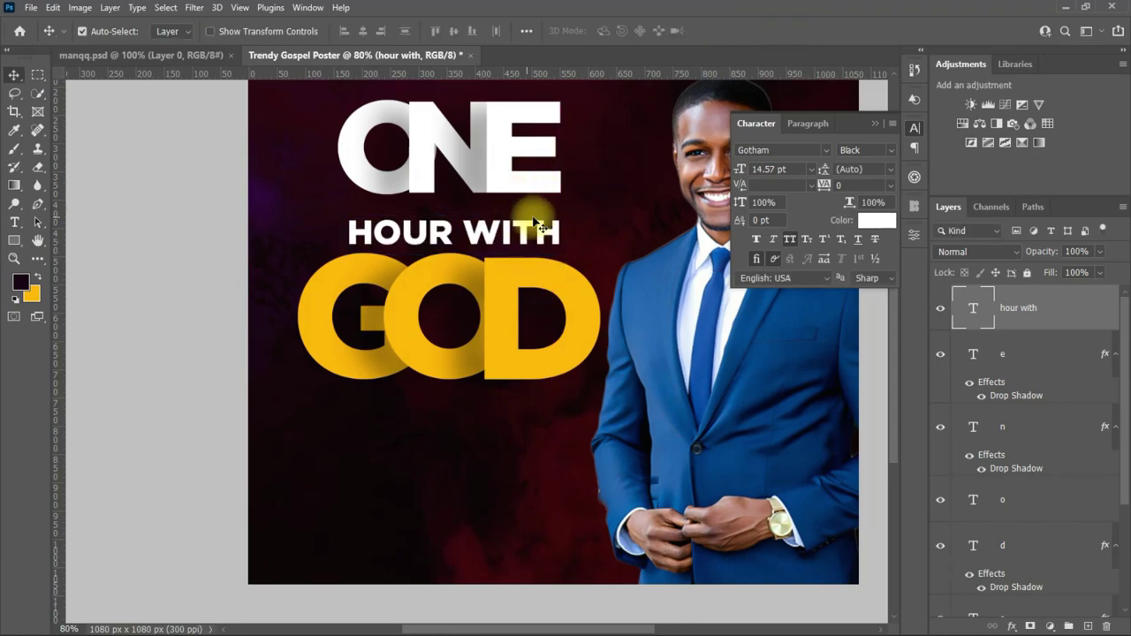
scroll(499, 334, "up", 3)
left_click_drag(497, 333, 489, 310)
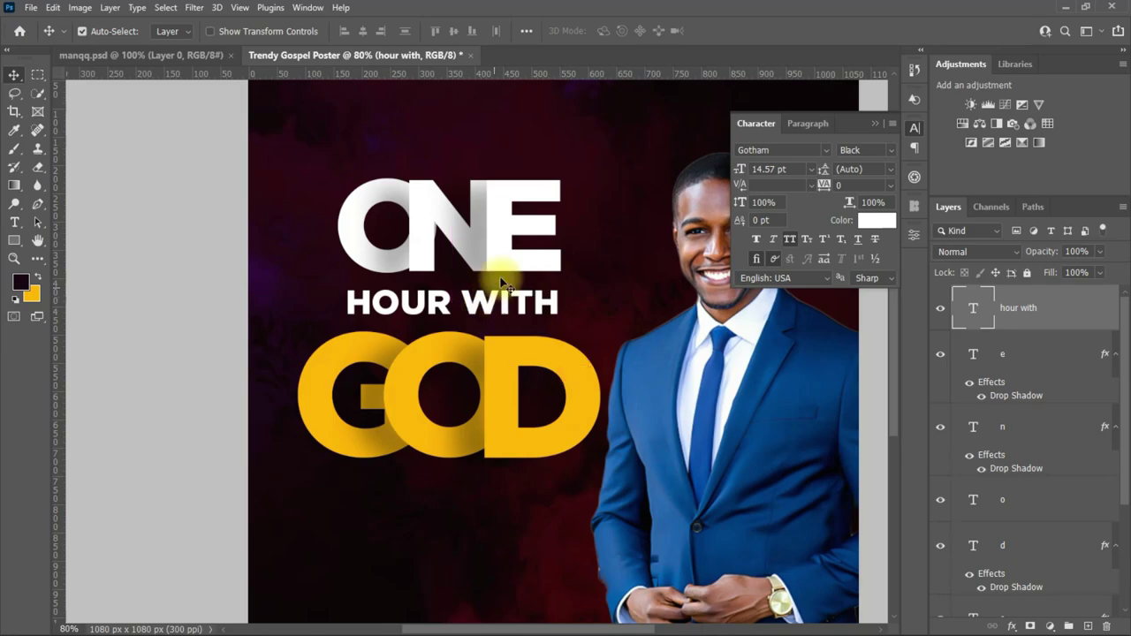
- Enlarge ONE to about 110% and HOUR WITH to 16.27 pt to match its width
left_click_drag(539, 256, 349, 261)
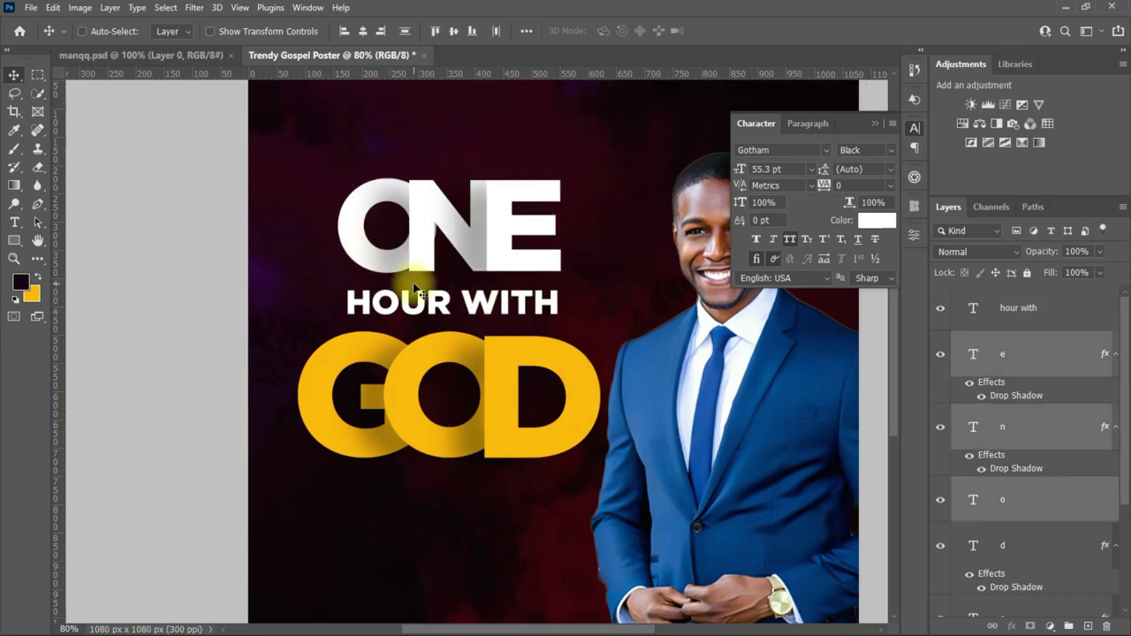
key("ctrl+t")
left_click_drag(560, 224, 591, 228)
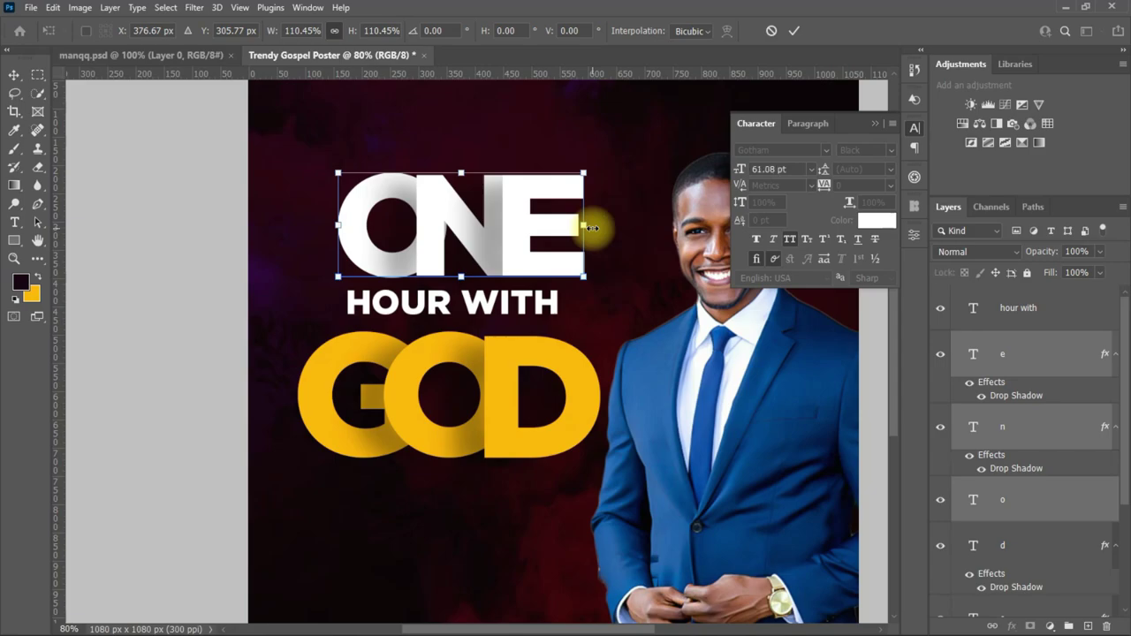
left_click(794, 31)
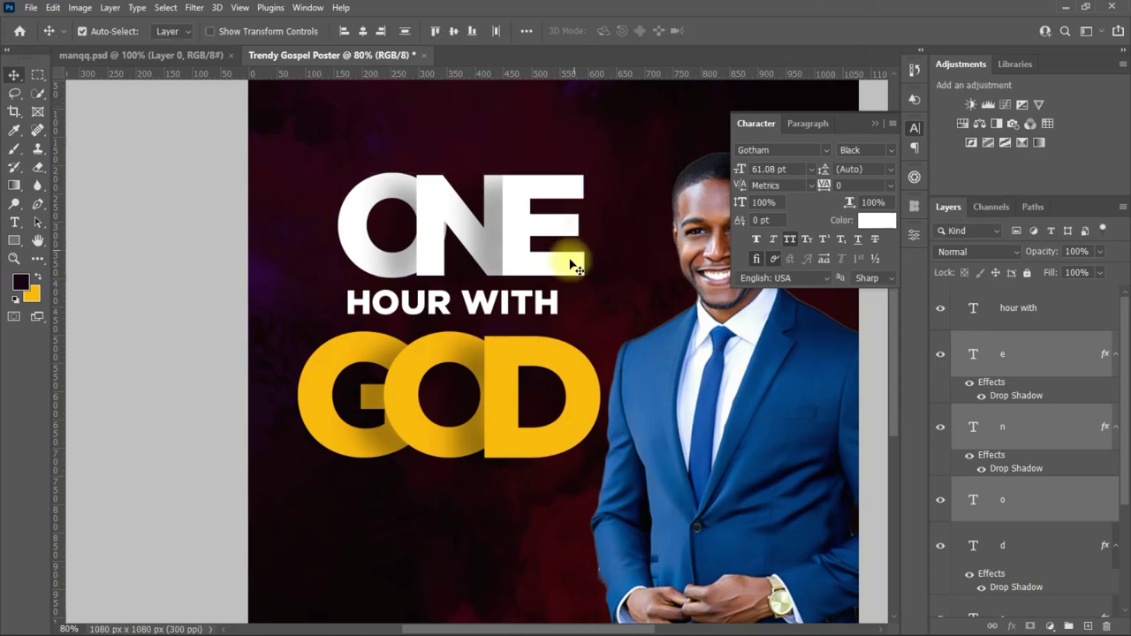
left_click(510, 303)
key("ctrl+t")
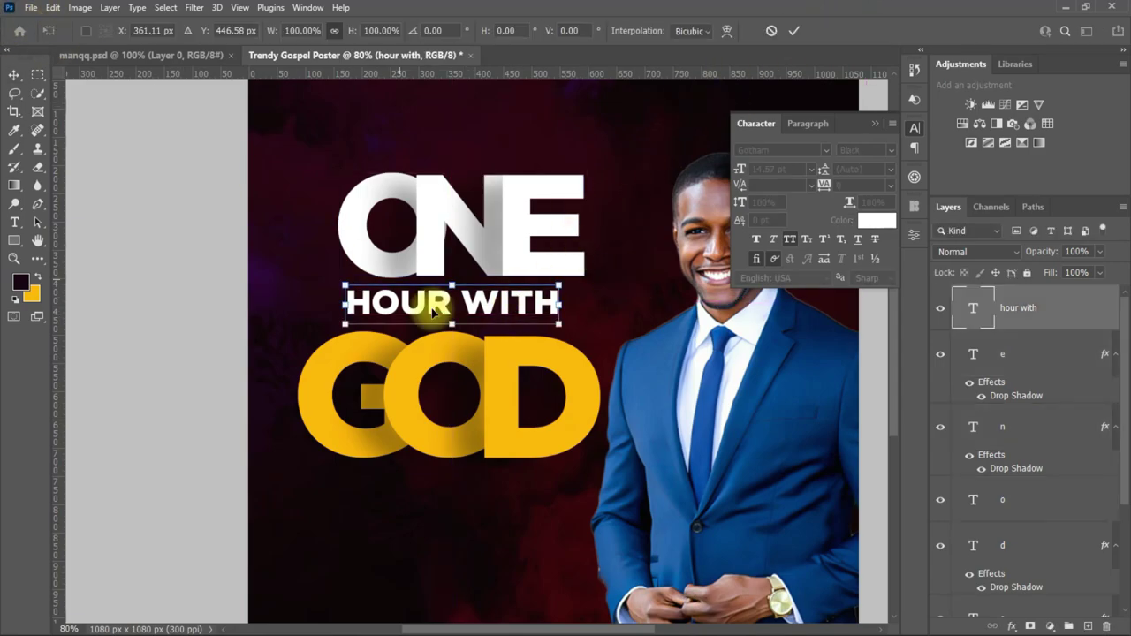
left_click_drag(576, 305, 594, 309)
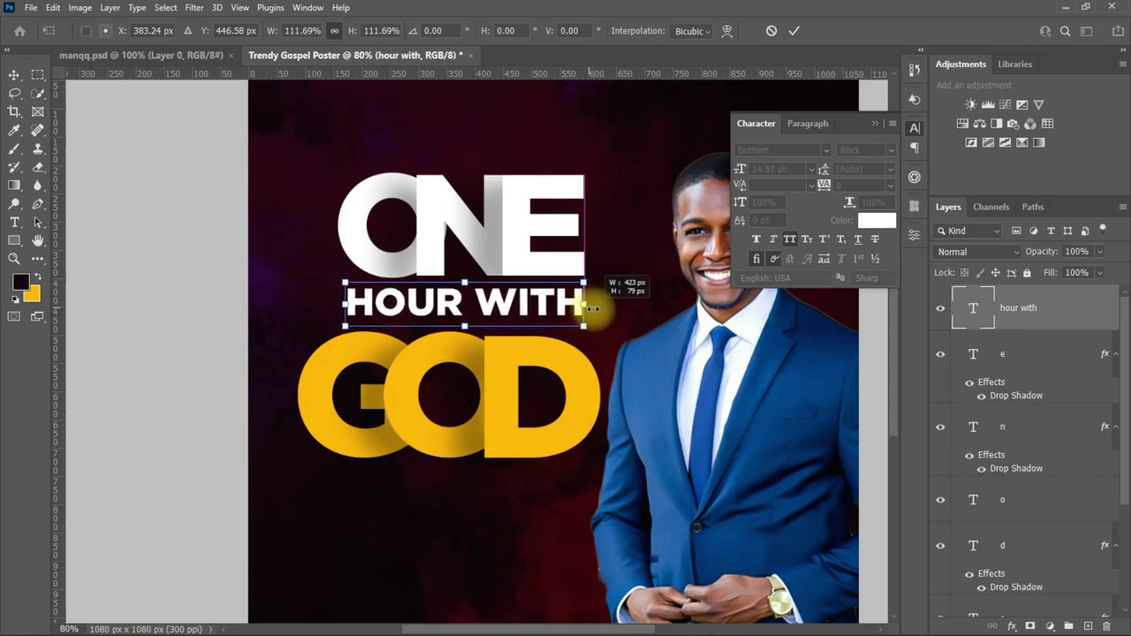
left_click(794, 31)
- Shift ONE and HOUR WITH slightly left together, then select the Man group
left_click_drag(630, 157, 419, 326)
left_click_drag(504, 245, 486, 247)
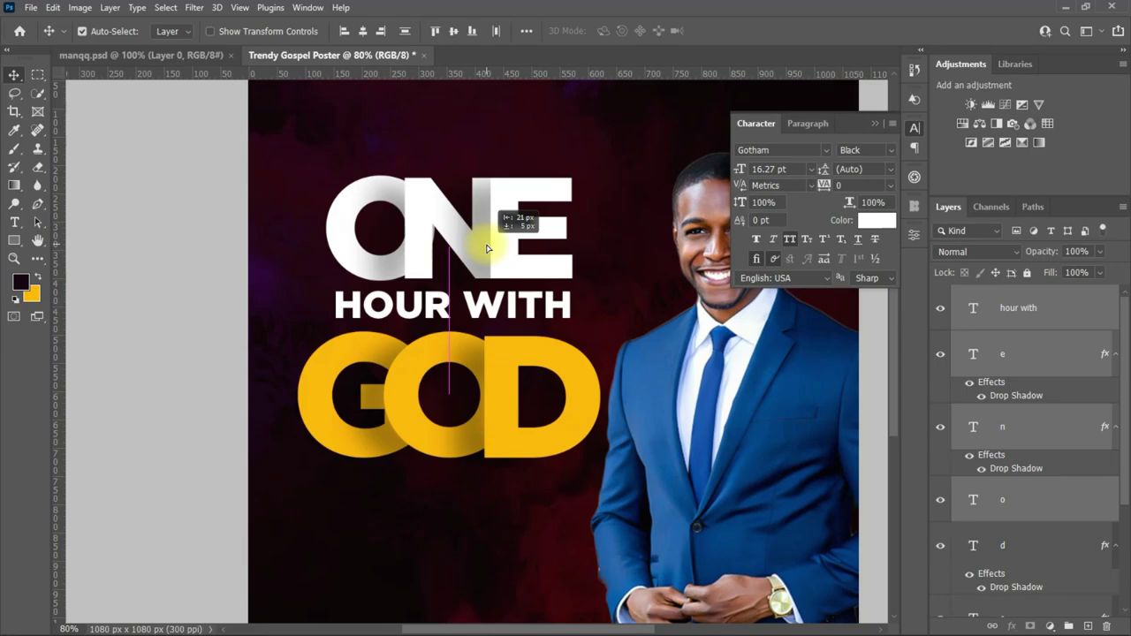
left_click(619, 202)
left_click_drag(1121, 442, 1120, 531)
left_click(1049, 526)
- Draw a rectangle bar over the HOUR WITH line
left_click(1022, 566)
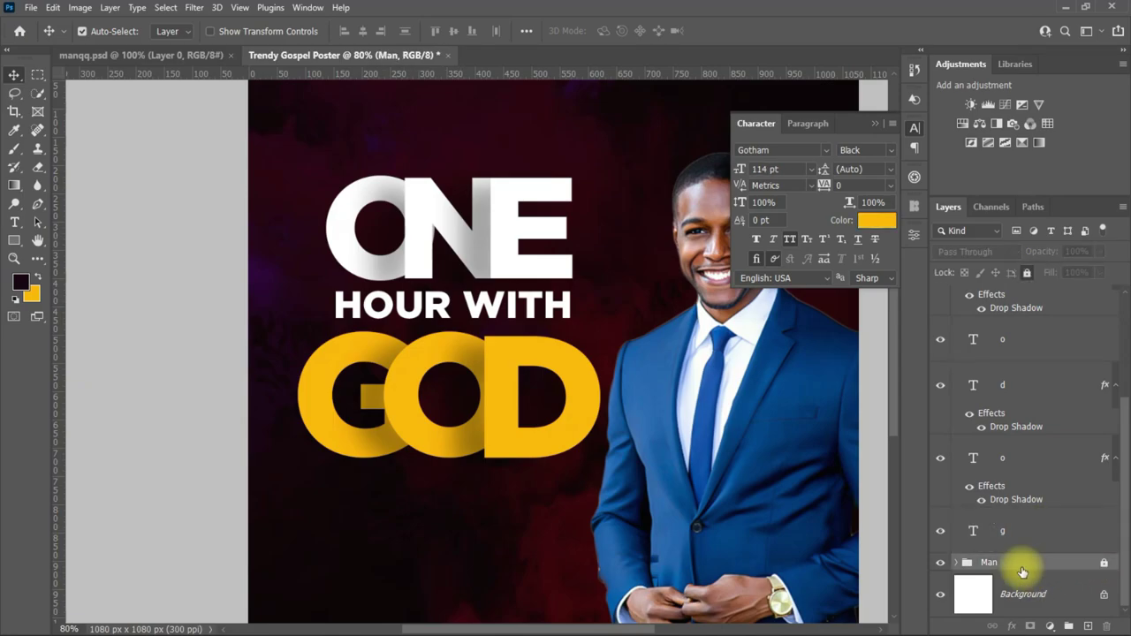
right_click(14, 241)
left_click(62, 233)
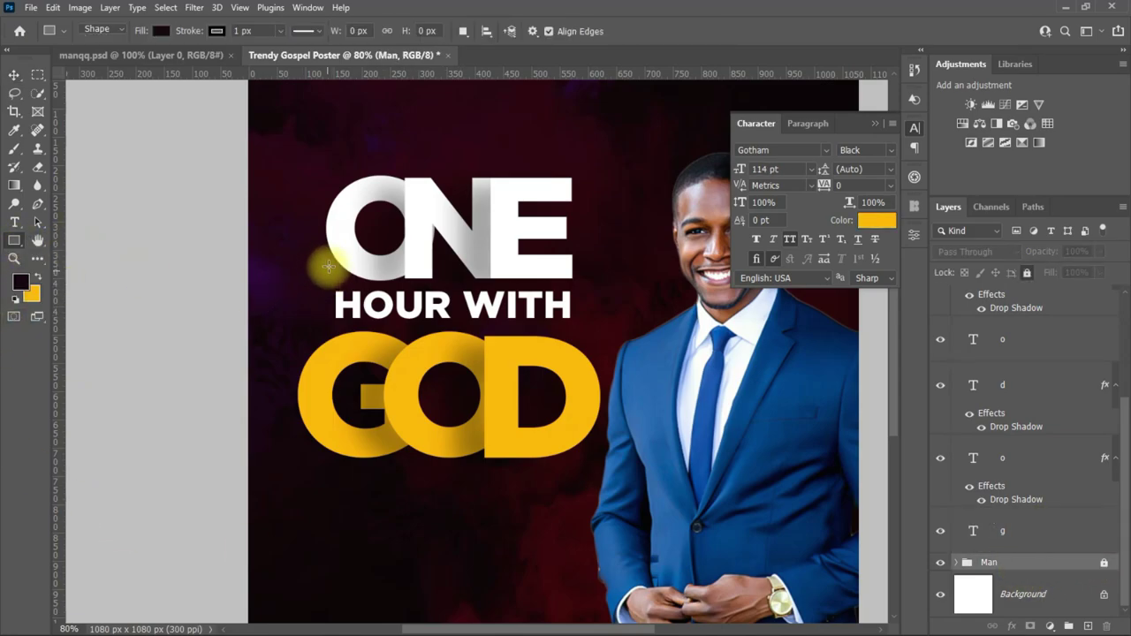
left_click_drag(330, 267, 572, 319)
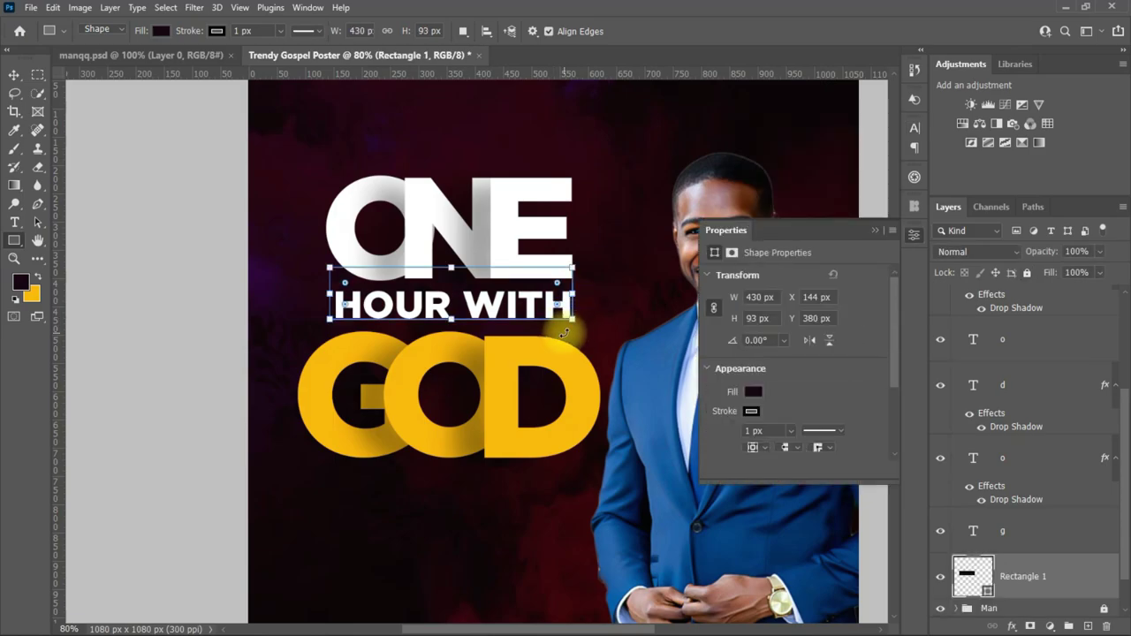
- Set the Rectangle 1 bar's fill to bright red ff0000
left_click(750, 411)
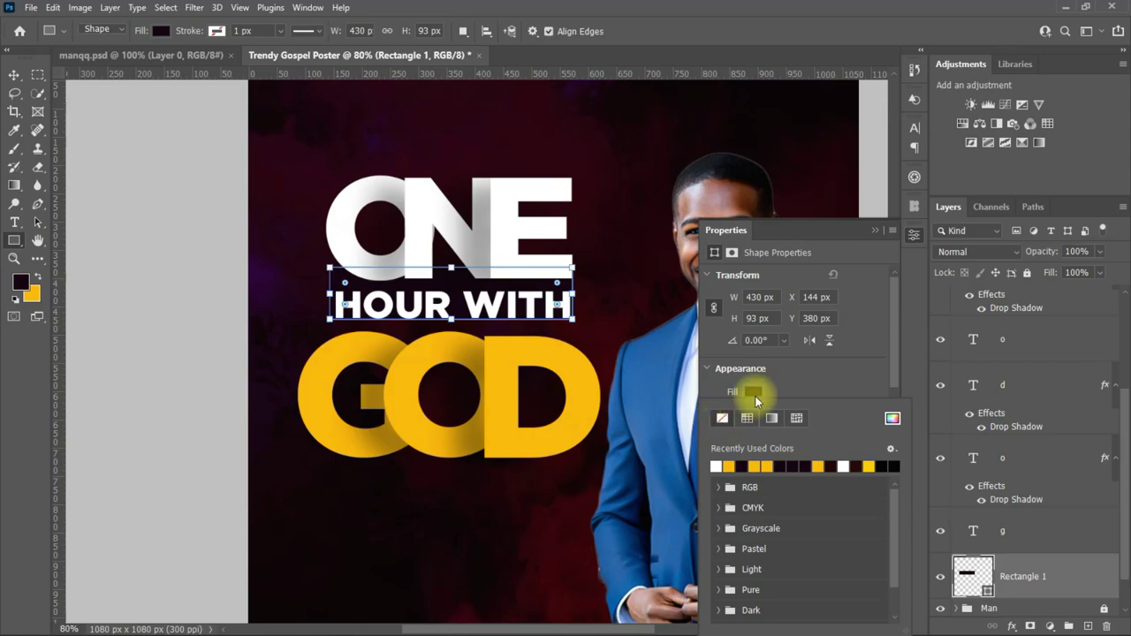
left_click(748, 410)
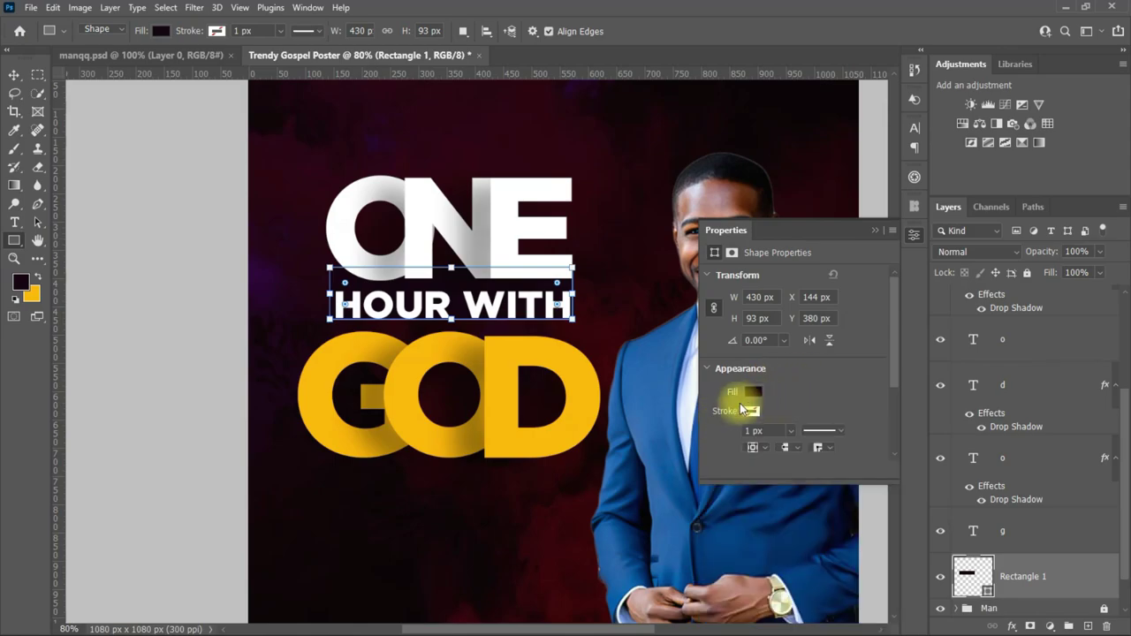
left_click(870, 232)
double_click(972, 570)
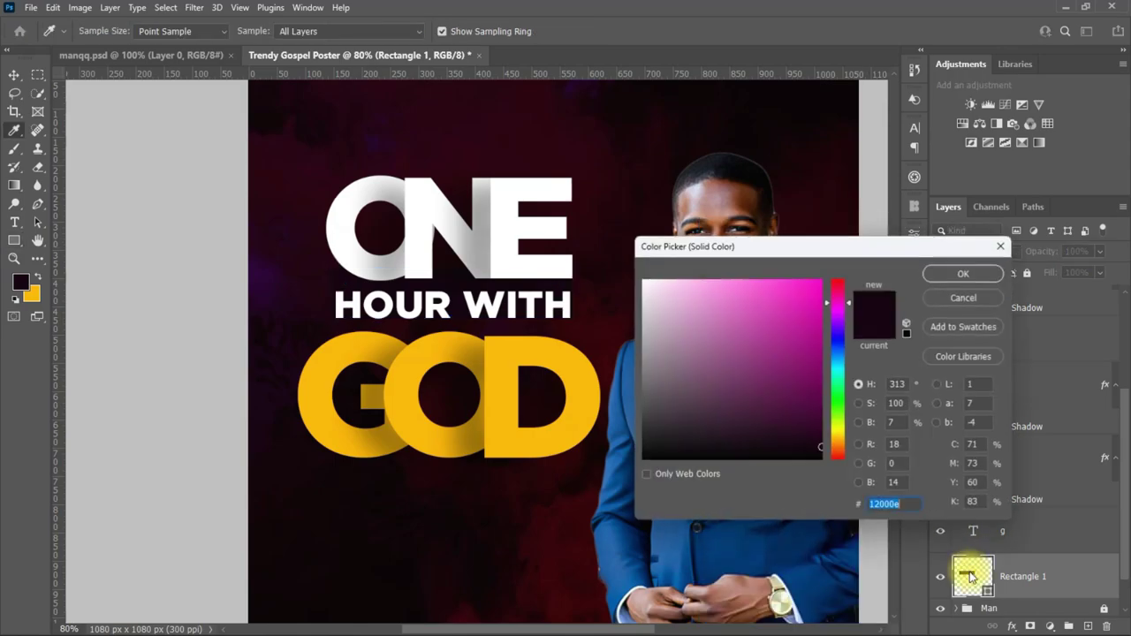
left_click(838, 461)
left_click_drag(812, 414, 825, 252)
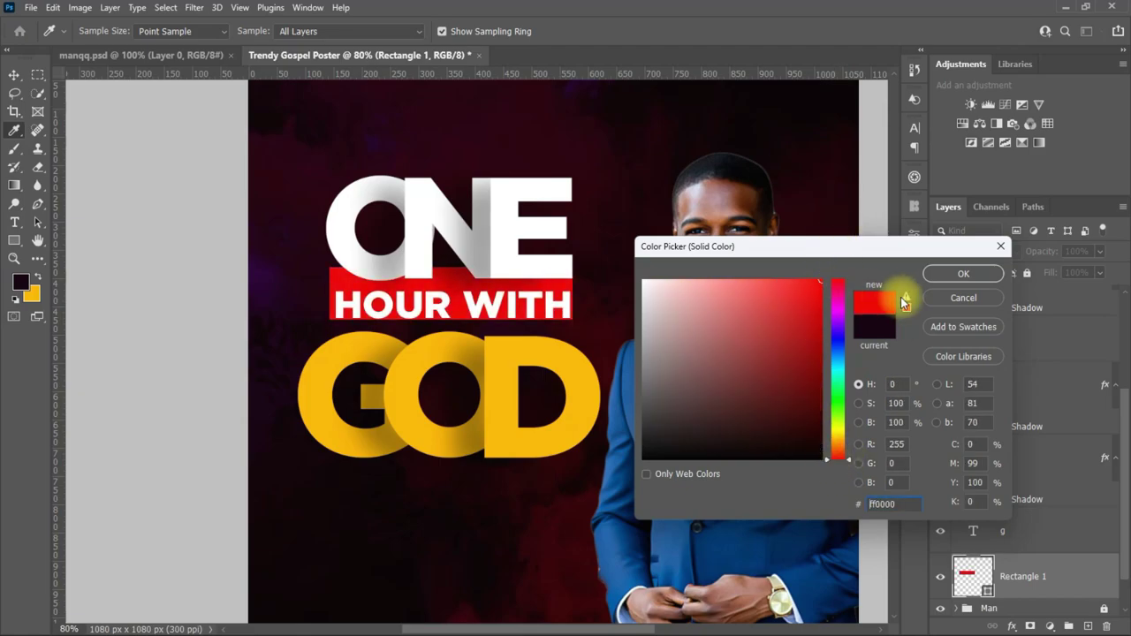
left_click(959, 274)
- Move the G, O and D letters up closer to HOUR WITH
left_click(12, 77)
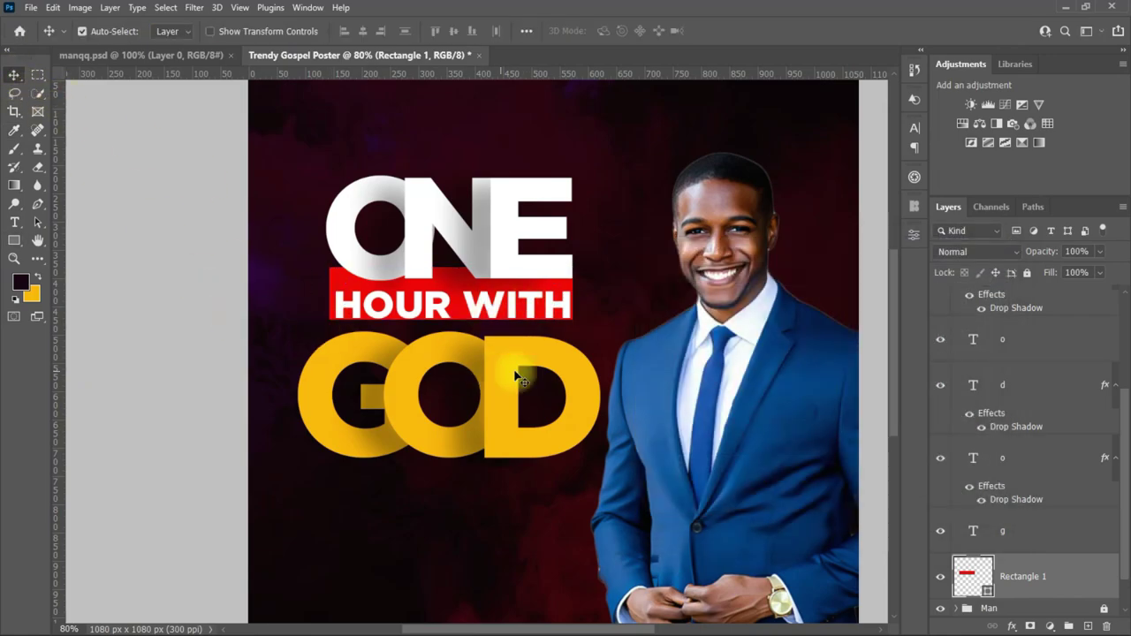
left_click(358, 305)
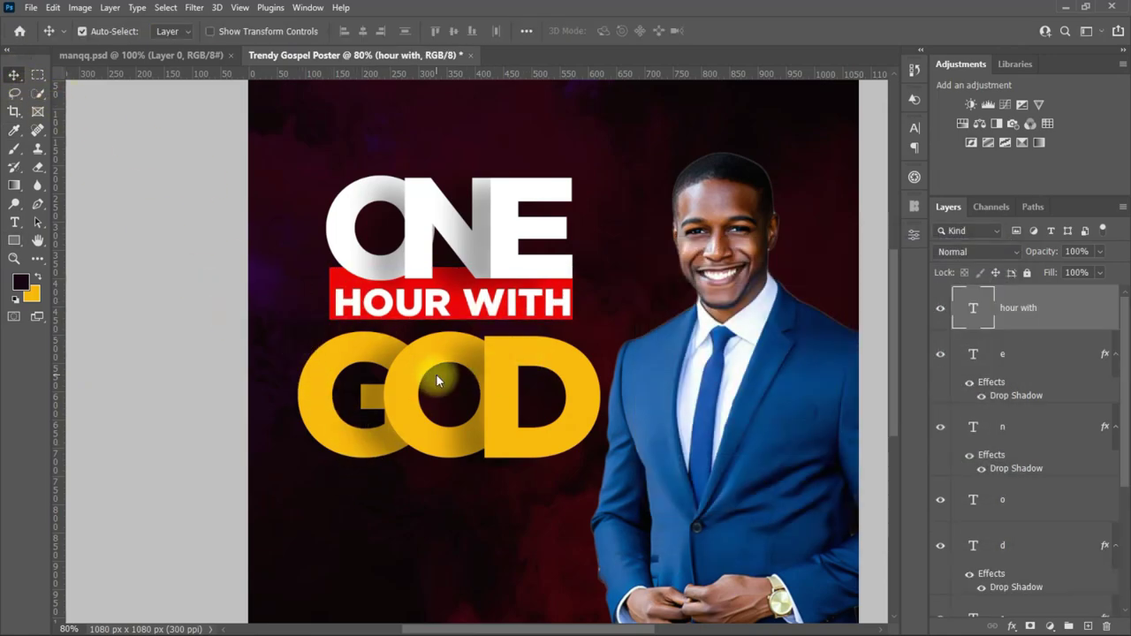
left_click_drag(274, 337, 587, 408)
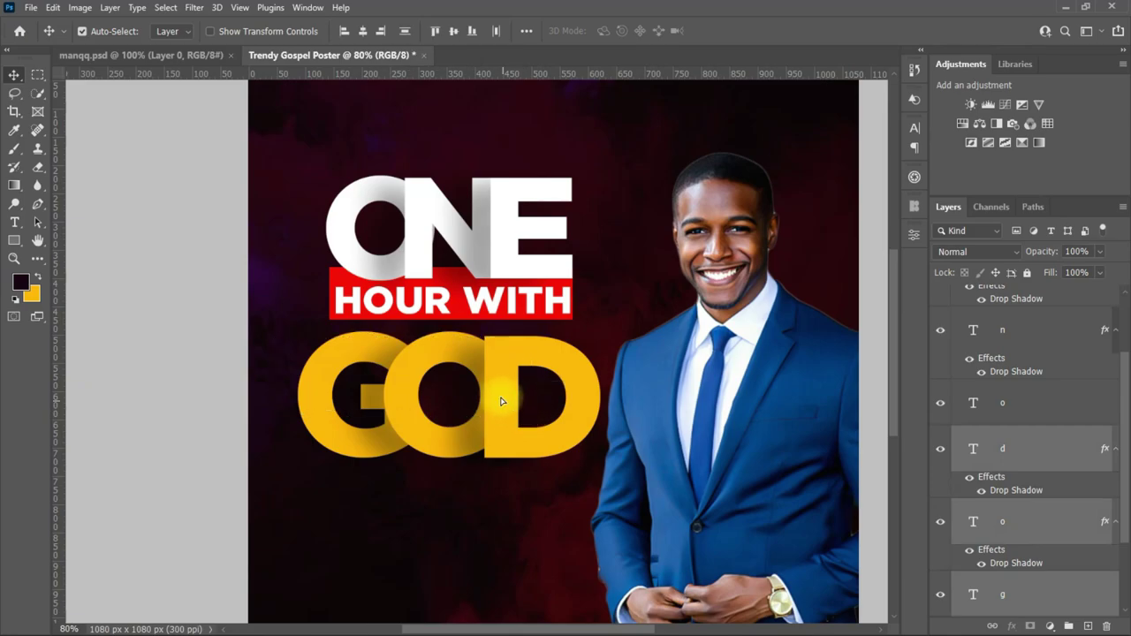
mouse_move(500, 404)
left_mouse_down()
mouse_move(506, 395)
mouse_move(501, 403)
left_mouse_up()
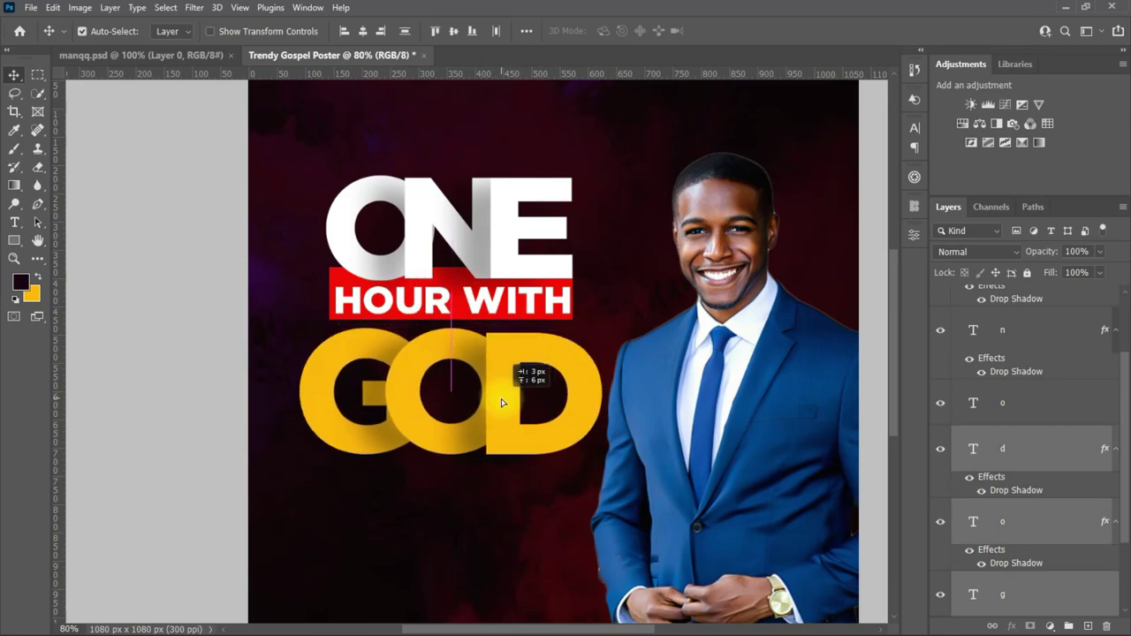
- Shift the whole three-line title block slightly left and down
scroll(566, 432, "down", 2)
scroll(624, 397, "down", 2)
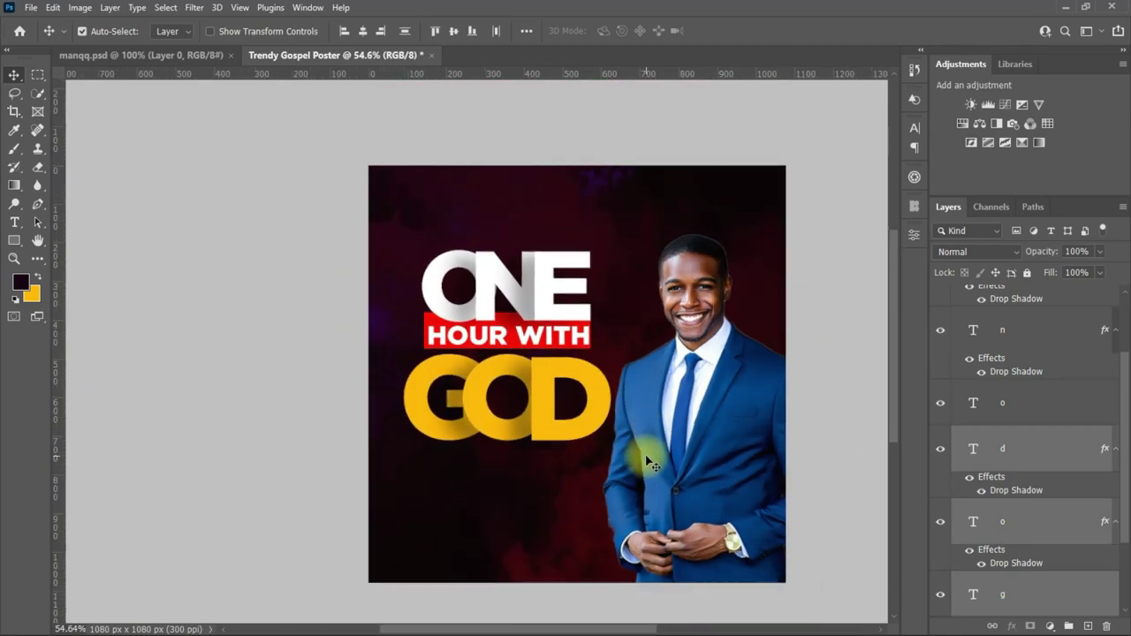
left_click_drag(393, 253, 543, 434)
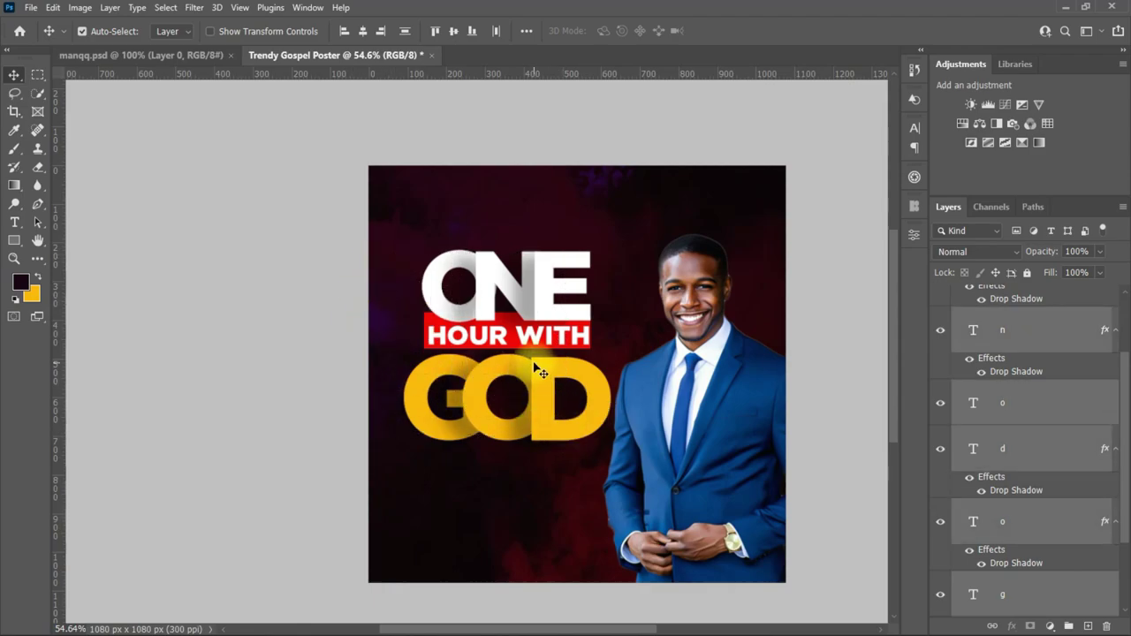
mouse_move(539, 374)
left_mouse_down()
mouse_move(530, 387)
mouse_move(531, 367)
left_mouse_up()
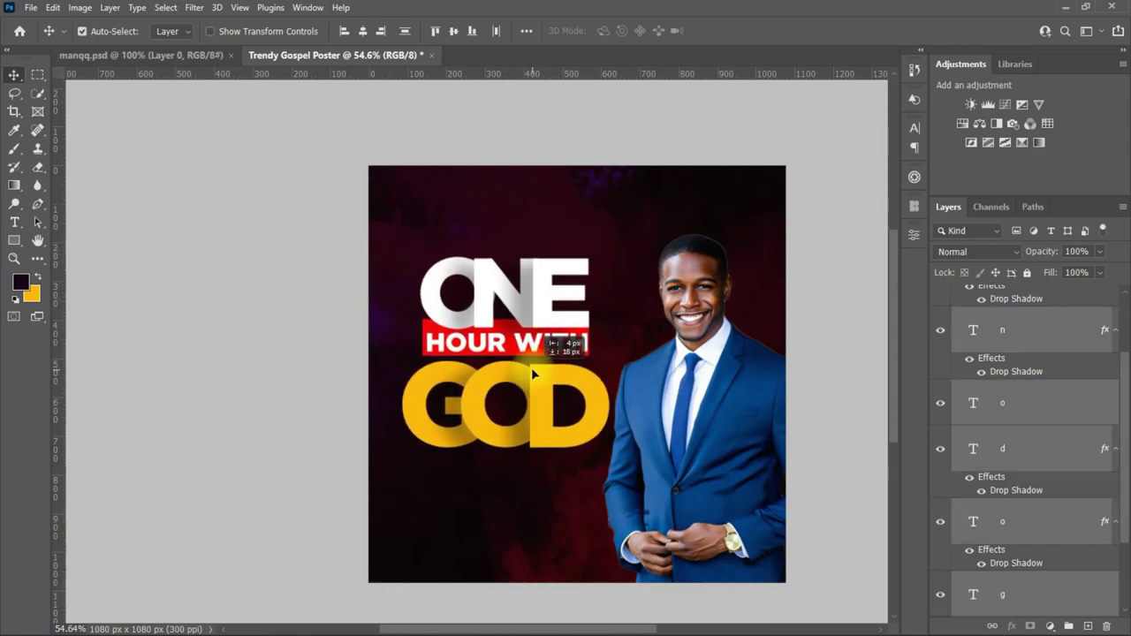
scroll(889, 412, "down", 1)
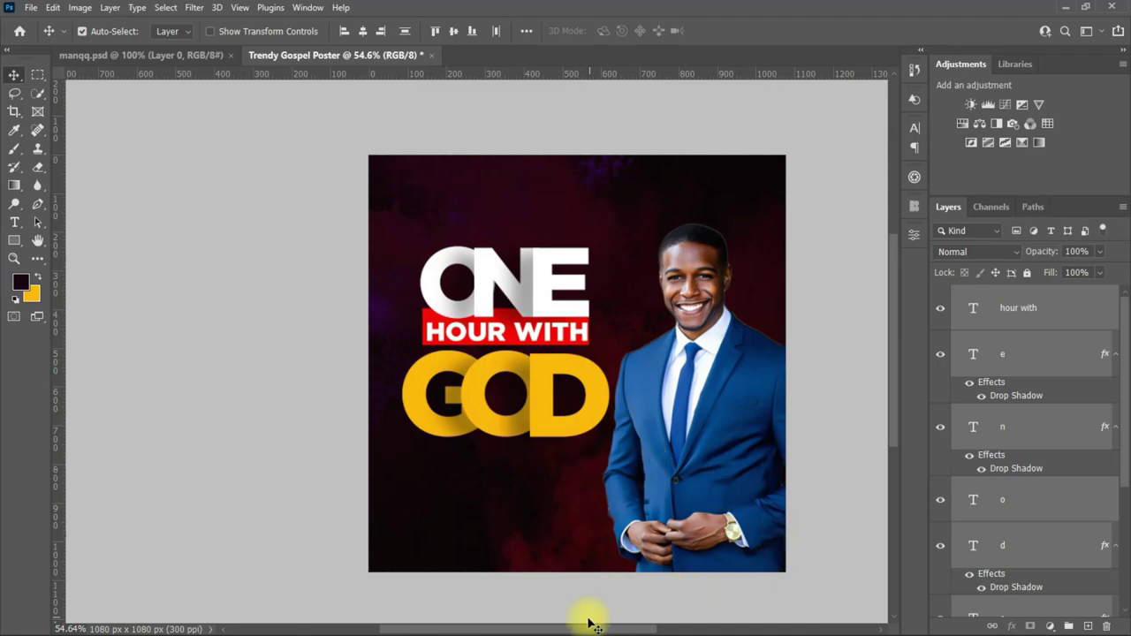
left_click_drag(583, 629, 607, 630)
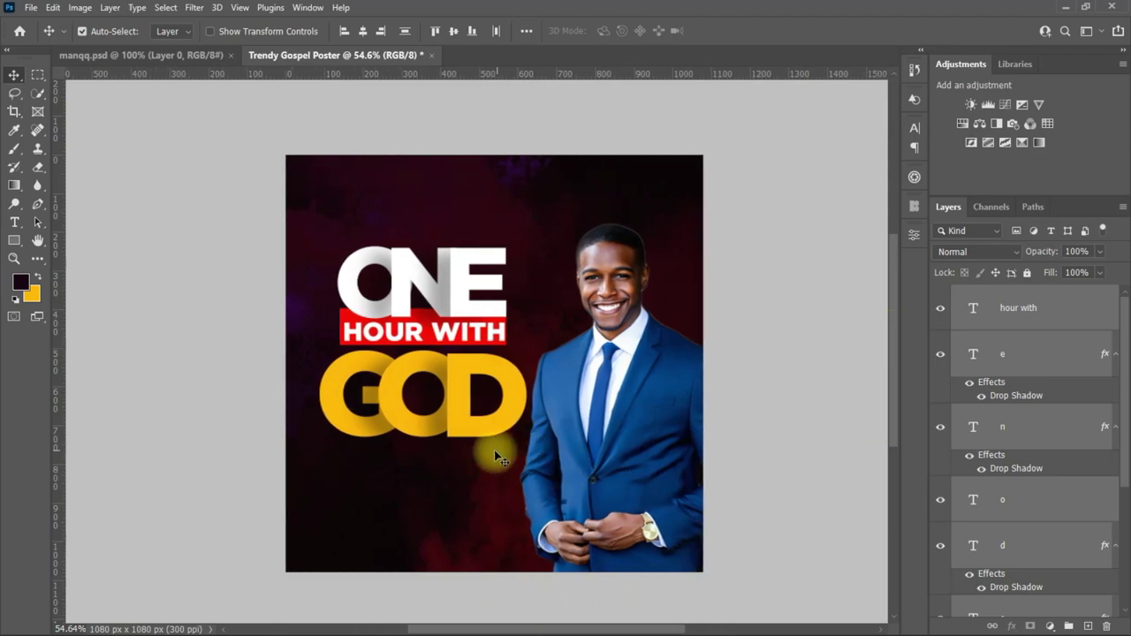
scroll(476, 469, "up", 2)
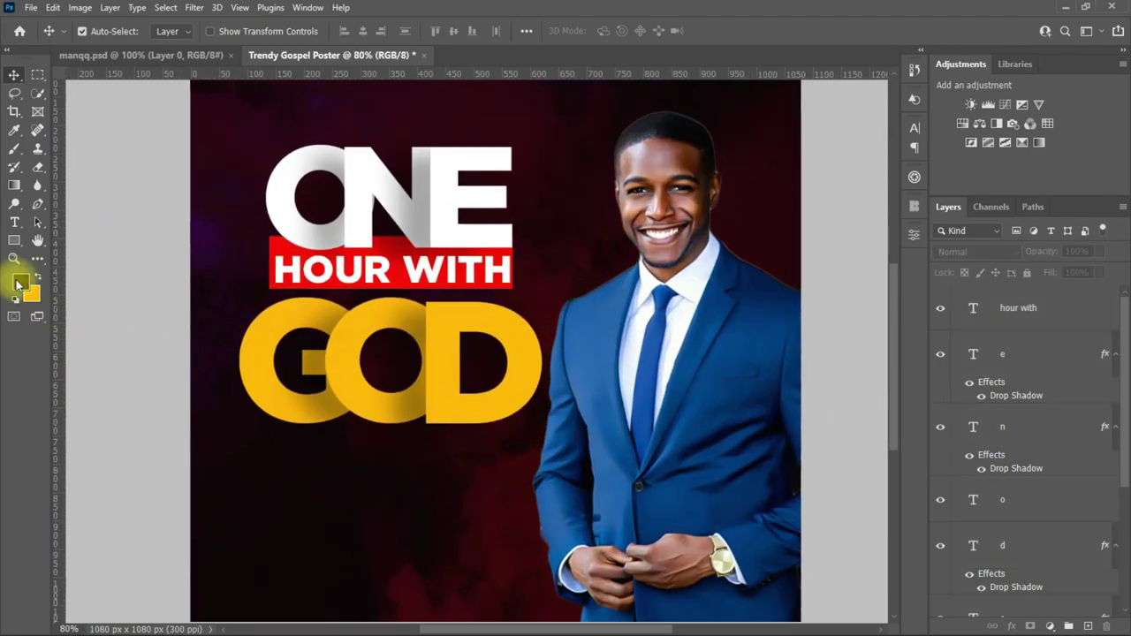
- Type the yellow EVERY TUESDAY text on a new line below the title
left_click(15, 222)
left_click(327, 523)
type("LOR")
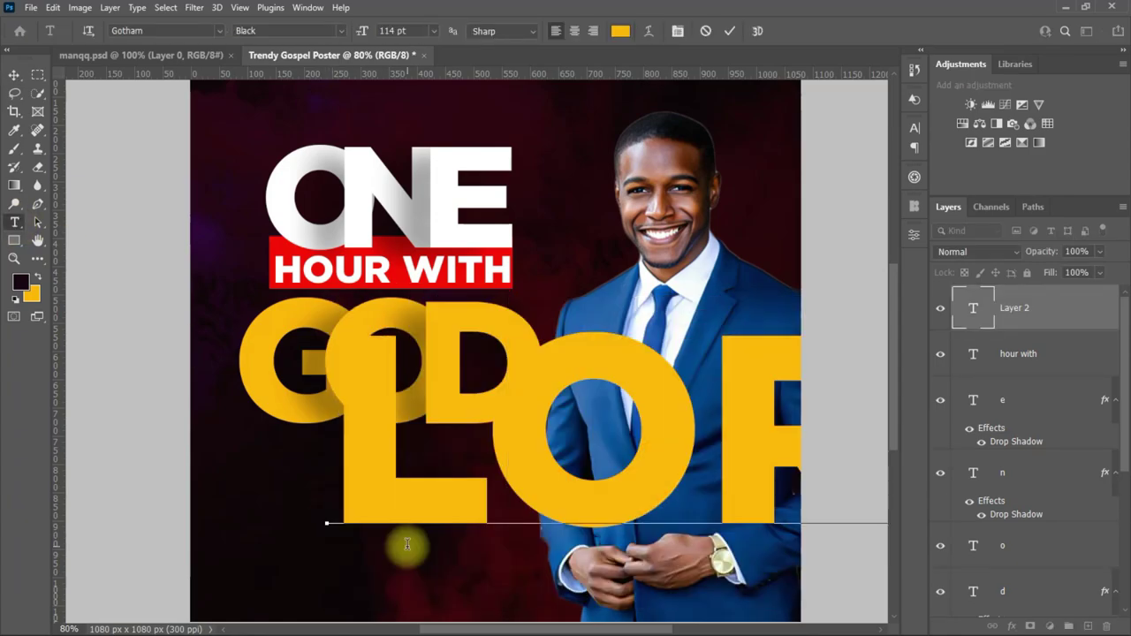
type("EVE")
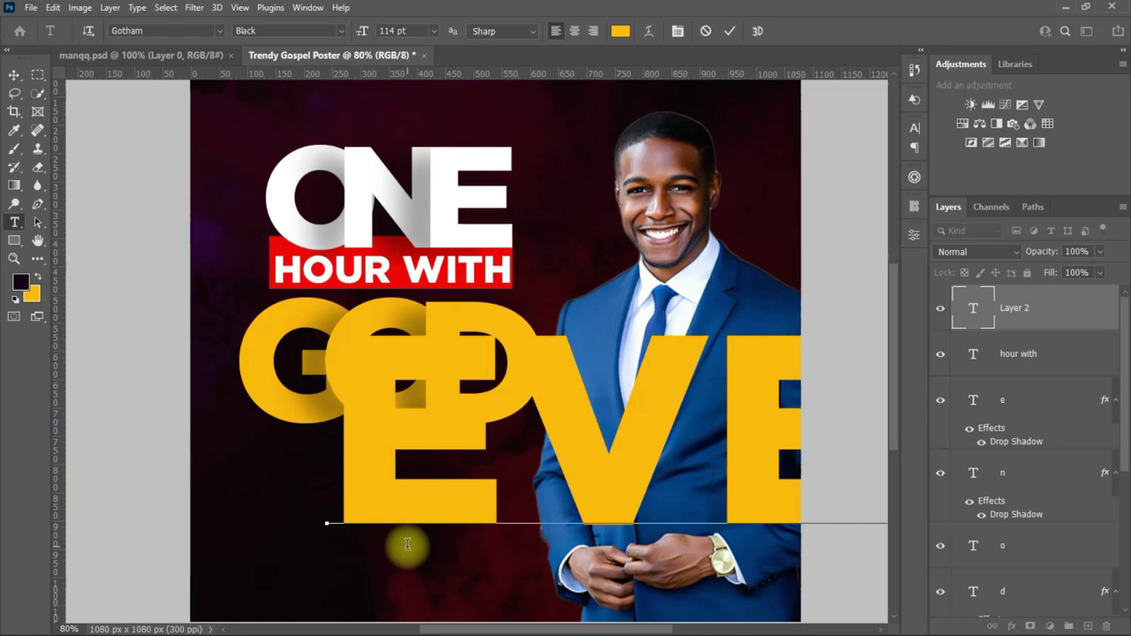
left_click(14, 75)
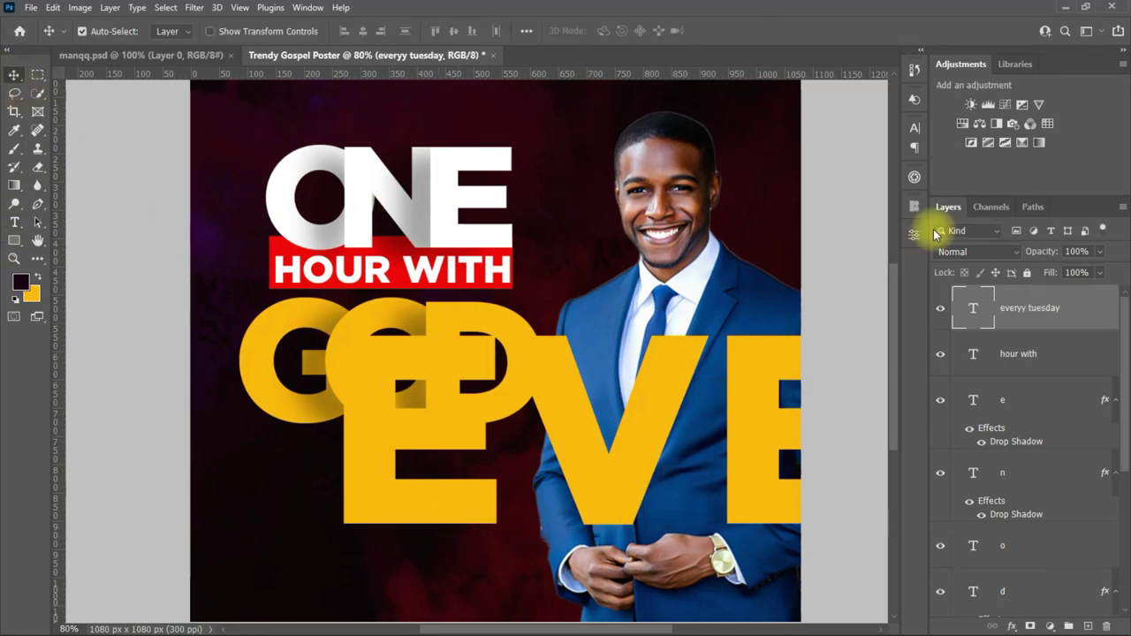
left_click(914, 128)
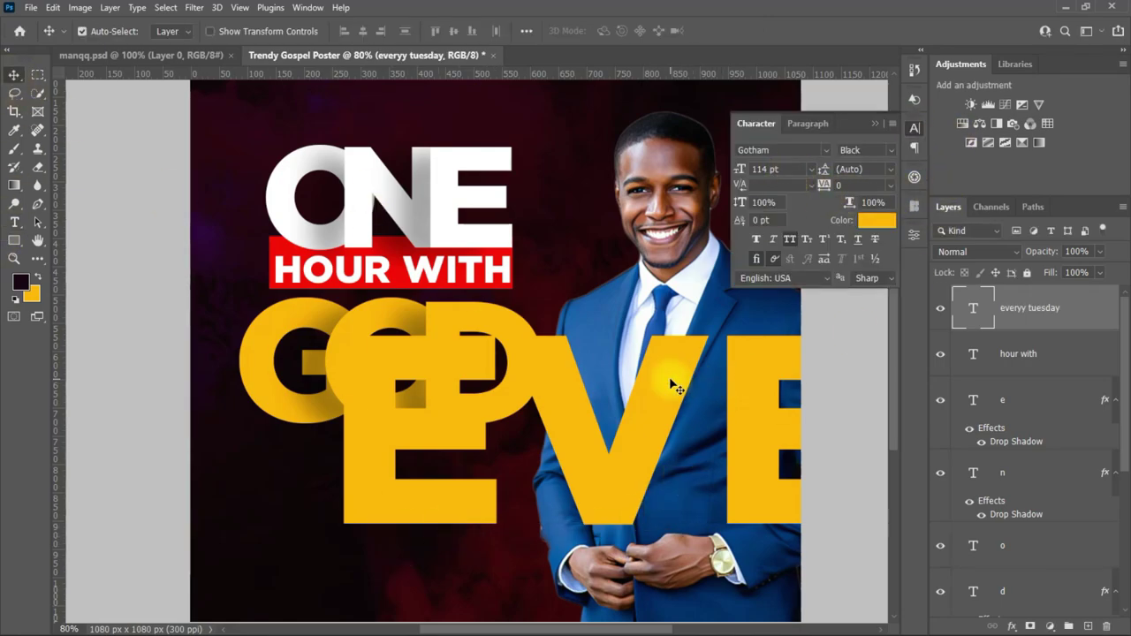
scroll(636, 419, "down", 2)
- Shrink EVERY TUESDAY to 13.21 pt under GOD and delete the extra Y
key("ctrl+t")
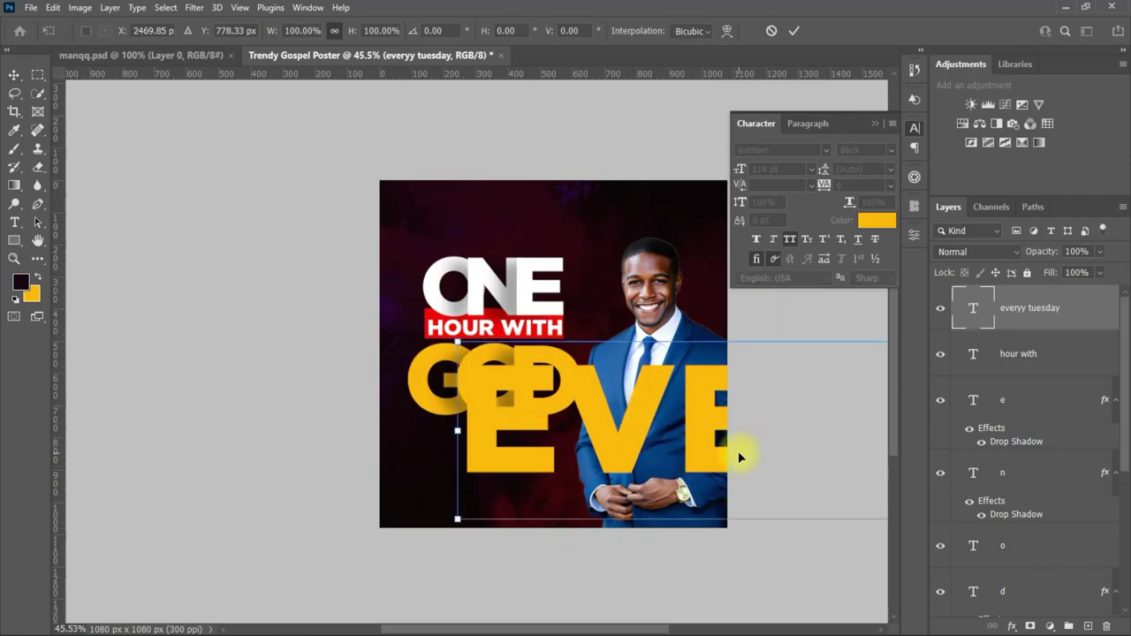
mouse_move(457, 431)
left_mouse_down()
mouse_move(332, 451)
mouse_move(793, 486)
left_mouse_up()
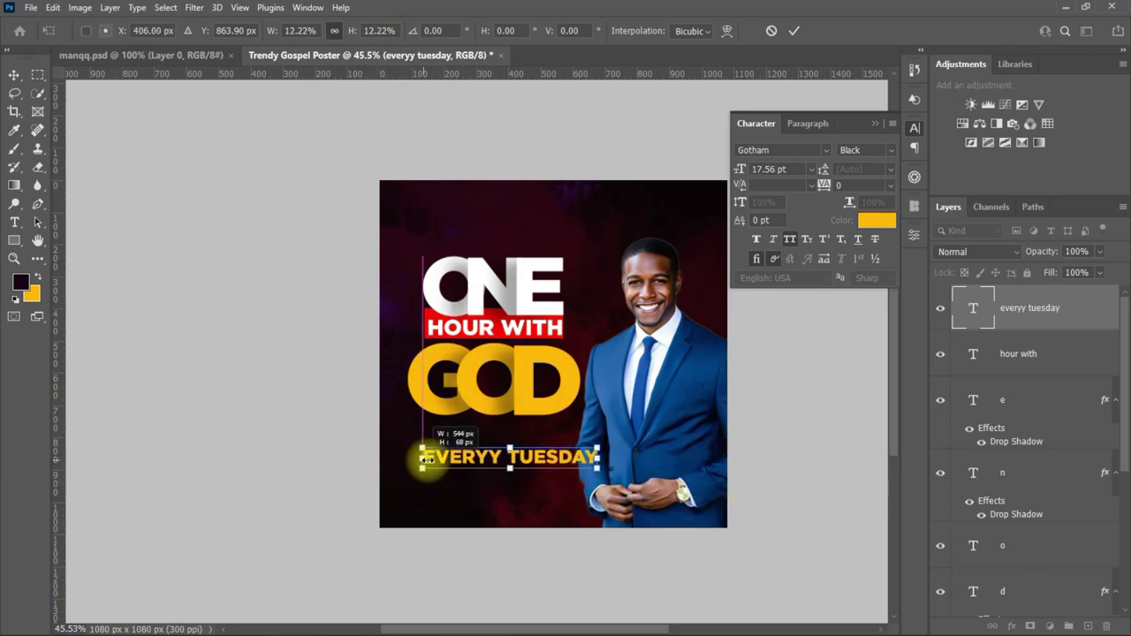
mouse_move(794, 486)
left_mouse_down()
mouse_move(436, 457)
mouse_move(456, 449)
left_mouse_up()
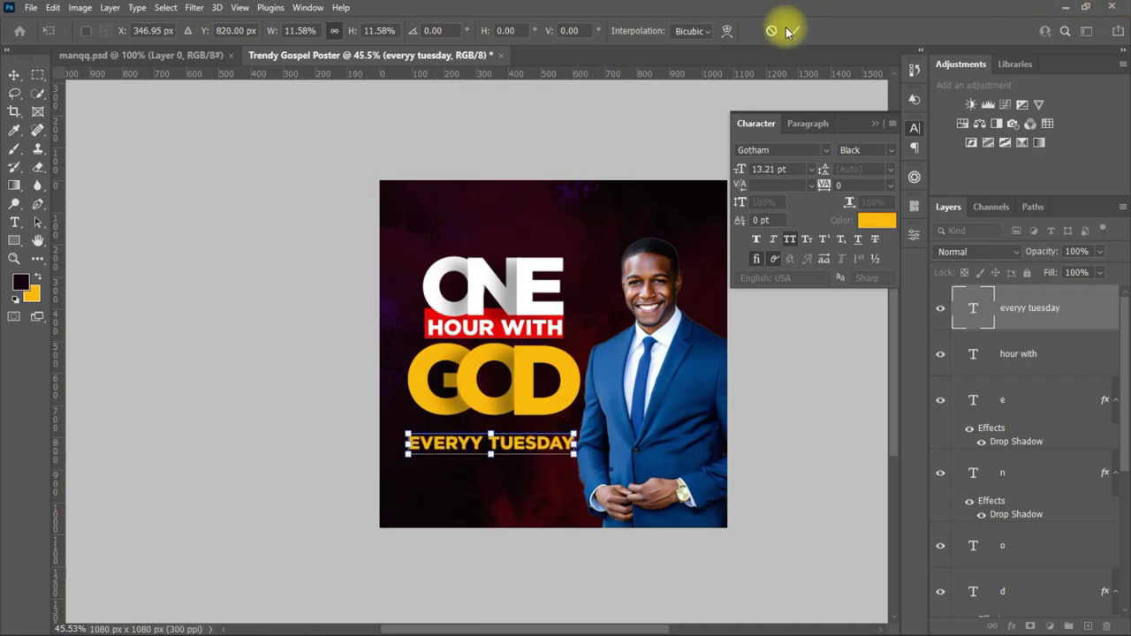
left_click(794, 31)
double_click(477, 449)
left_click(479, 447)
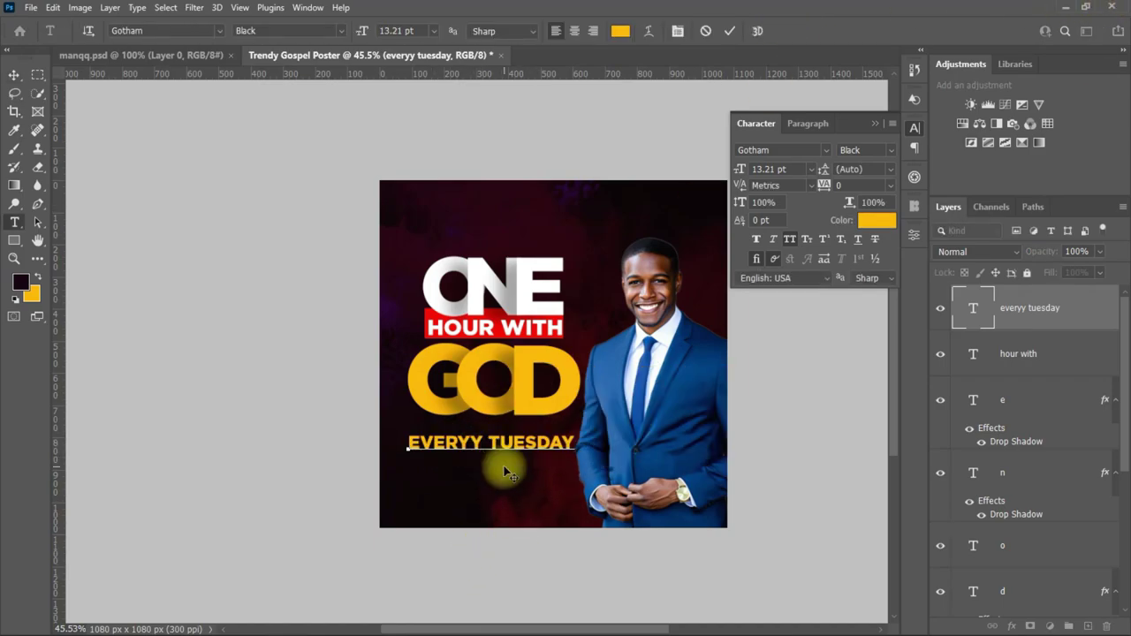
key("BackSpace")
- Nudge EVERY TUESDAY right and retype its duplicate as TIME: 10.00CAT
left_click(730, 31)
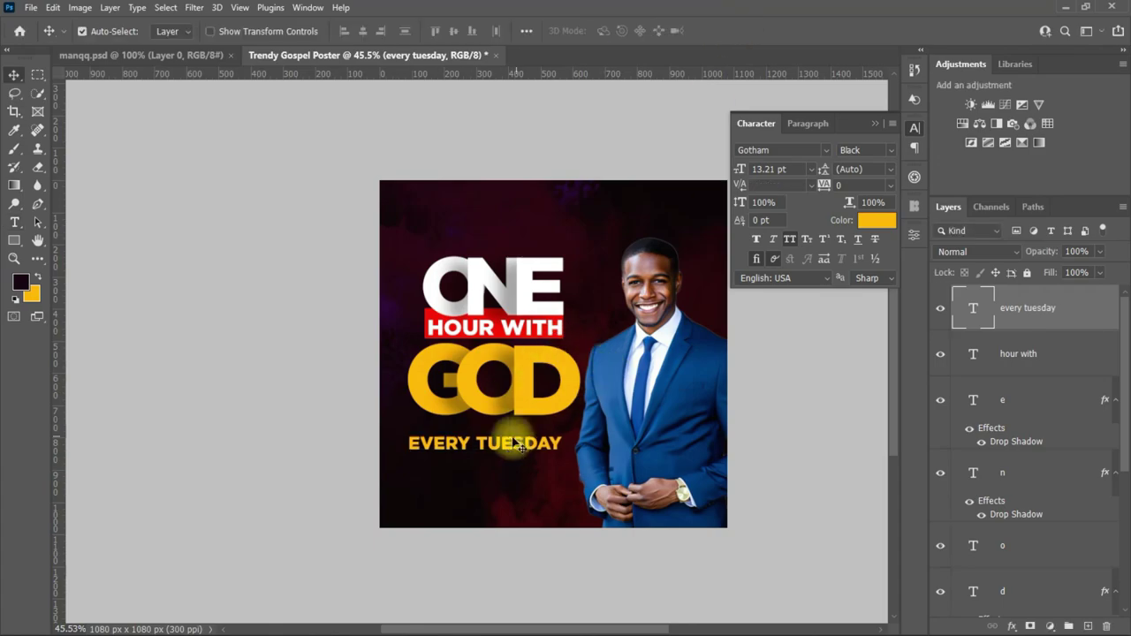
mouse_move(503, 450)
left_mouse_down()
mouse_move(512, 446)
mouse_move(505, 470)
left_mouse_up()
scroll(656, 458, "up", 3)
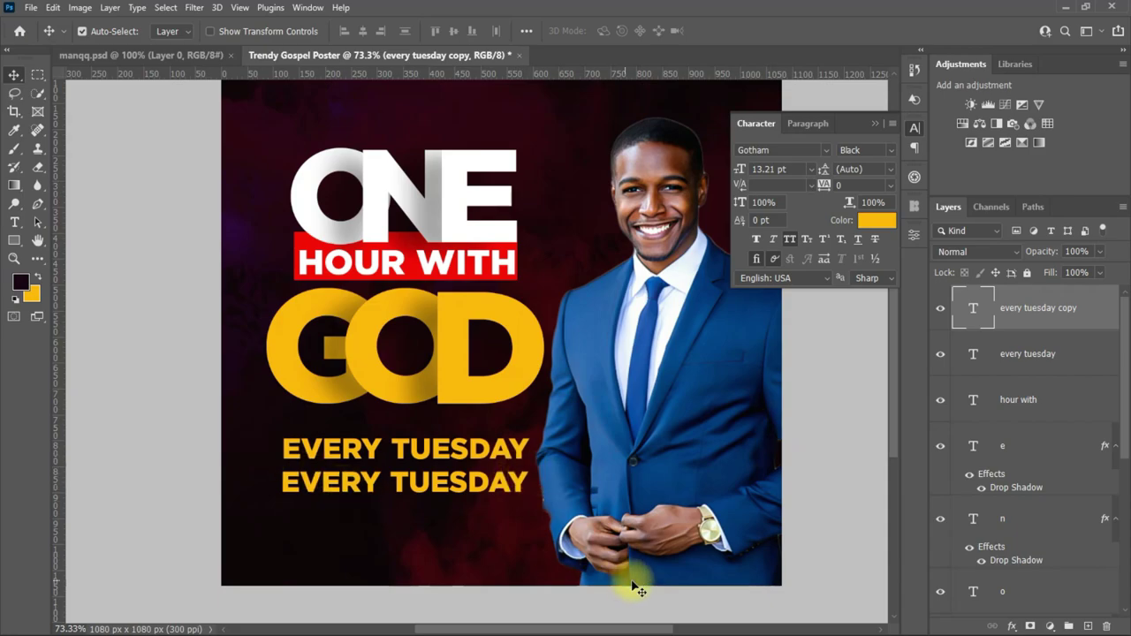
double_click(497, 489)
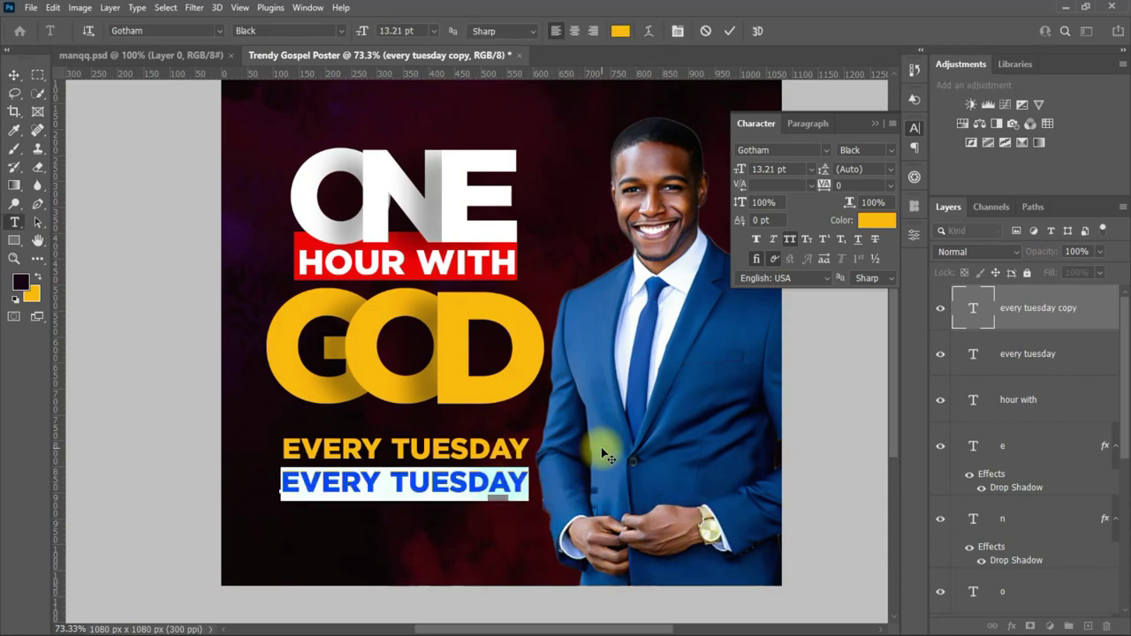
type("TIME:")
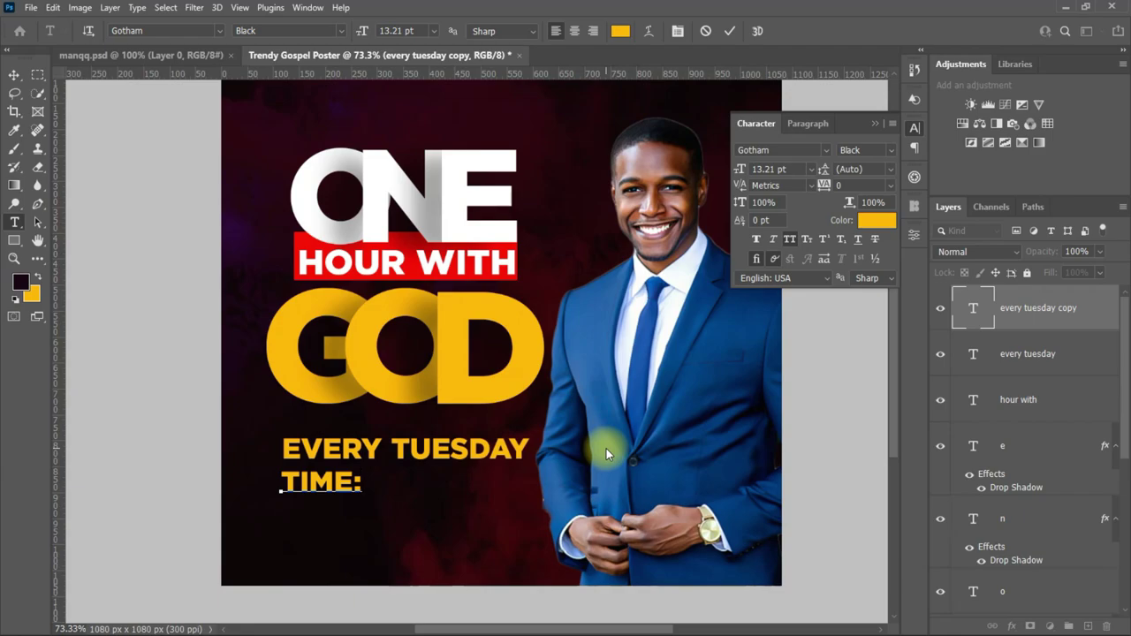
type(" 10.00")
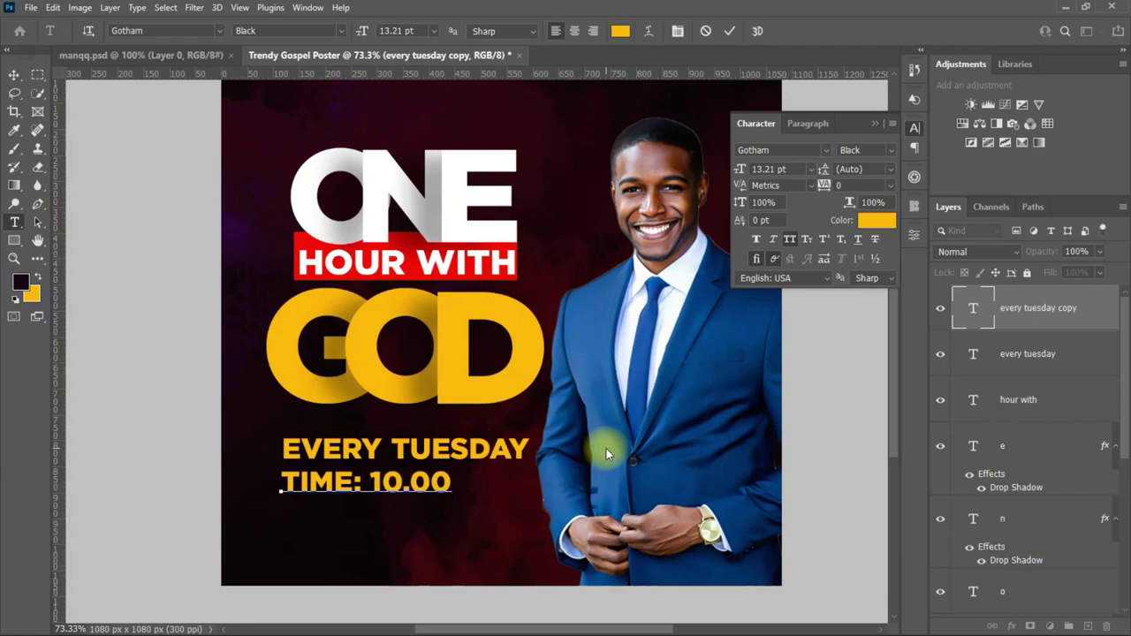
type("CAT")
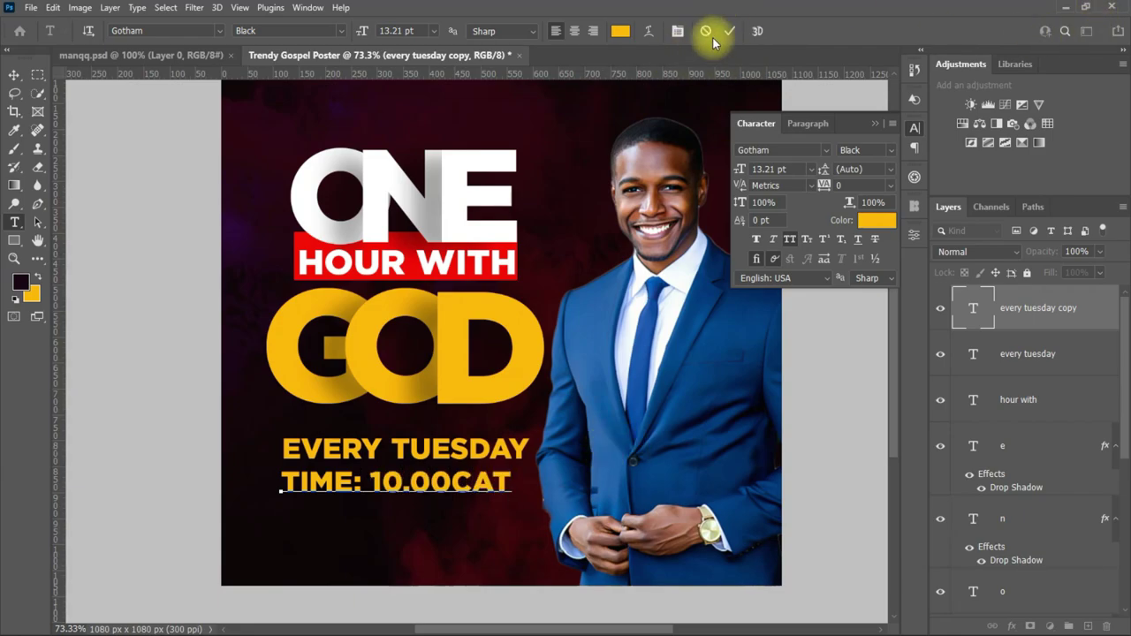
left_click(729, 31)
key("v")
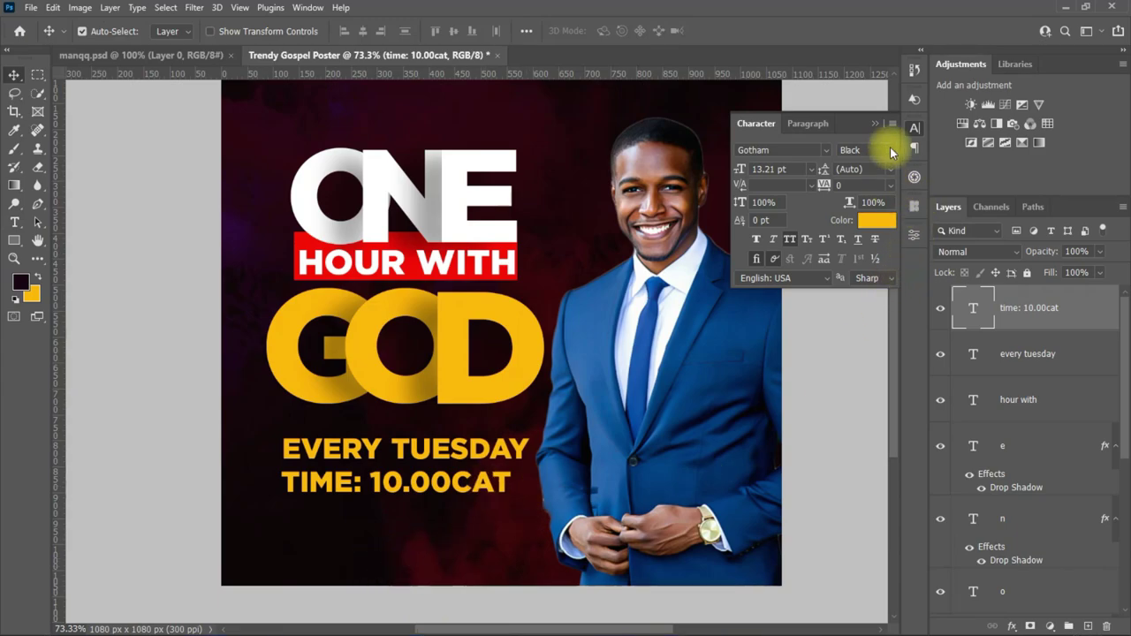
- Give the time line the Gotham Medium weight and centre it under EVERY TUESDAY
left_click(890, 150)
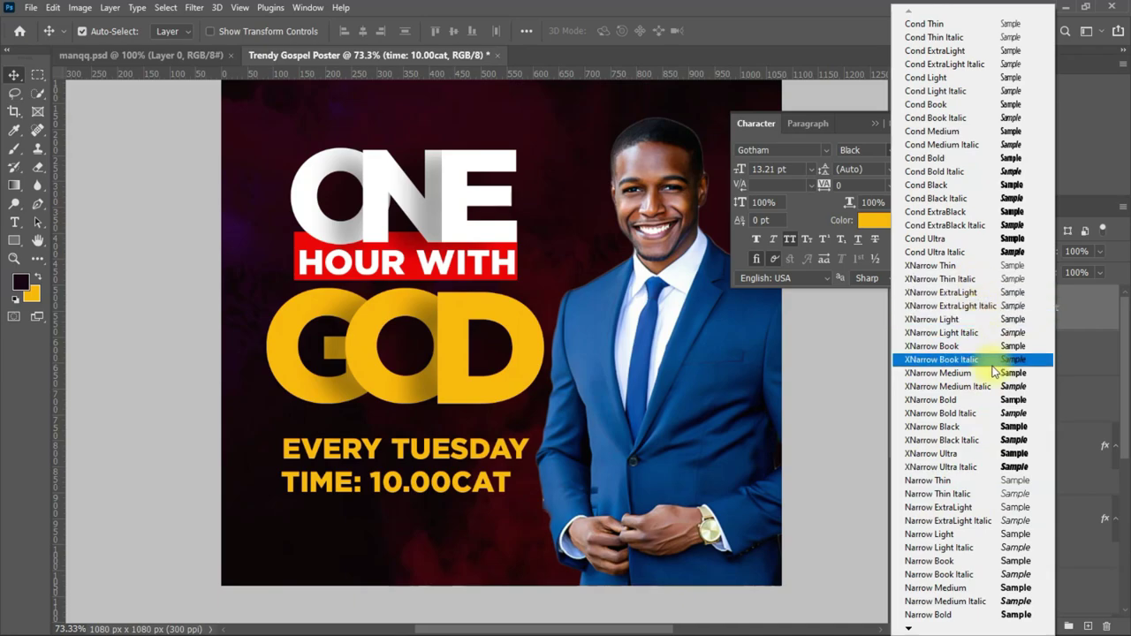
left_click(974, 402)
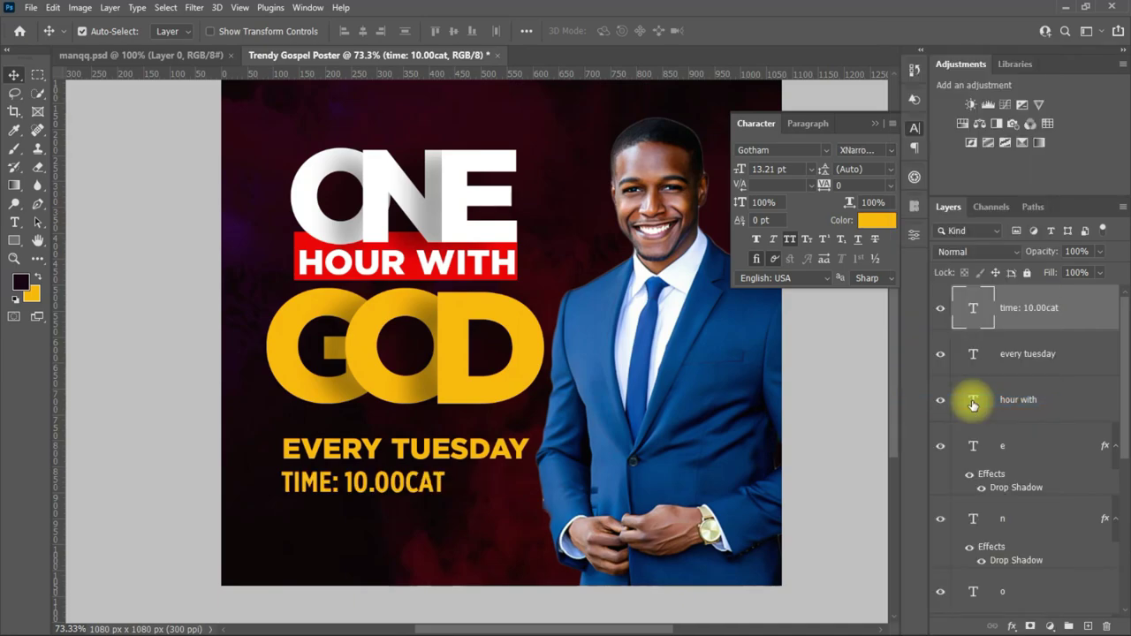
left_click(890, 152)
left_click(928, 560)
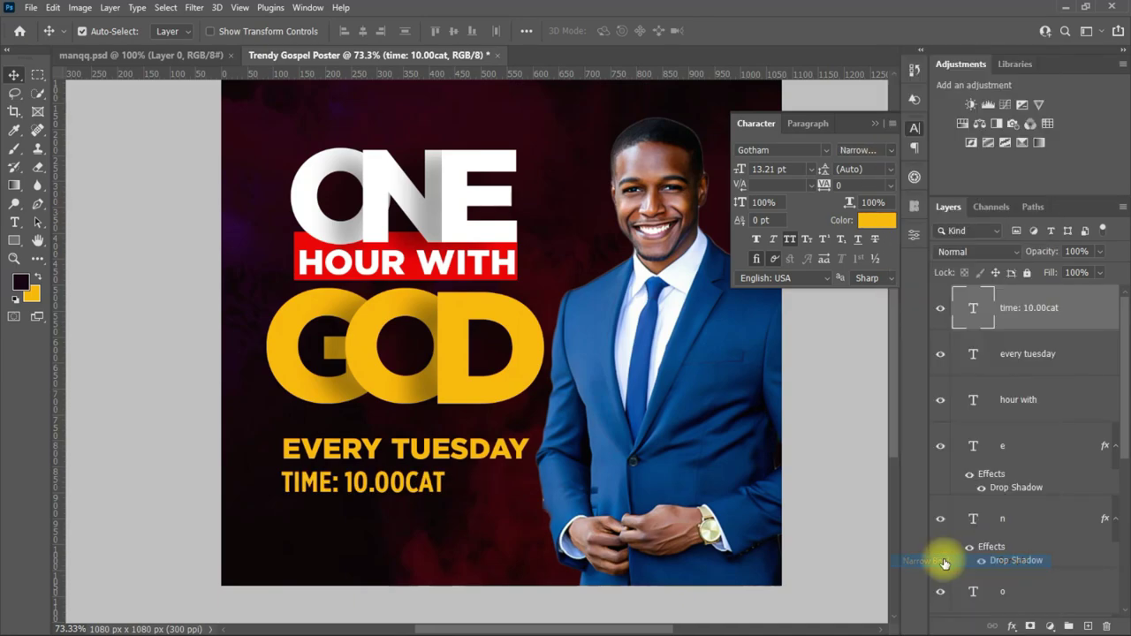
left_click(889, 152)
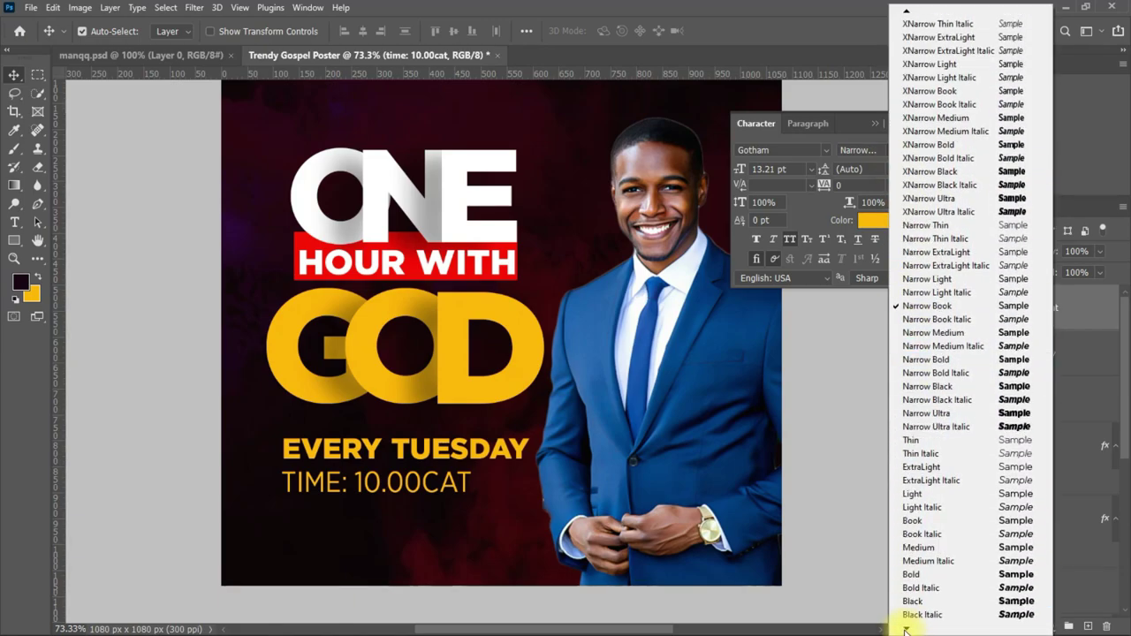
left_click(931, 576)
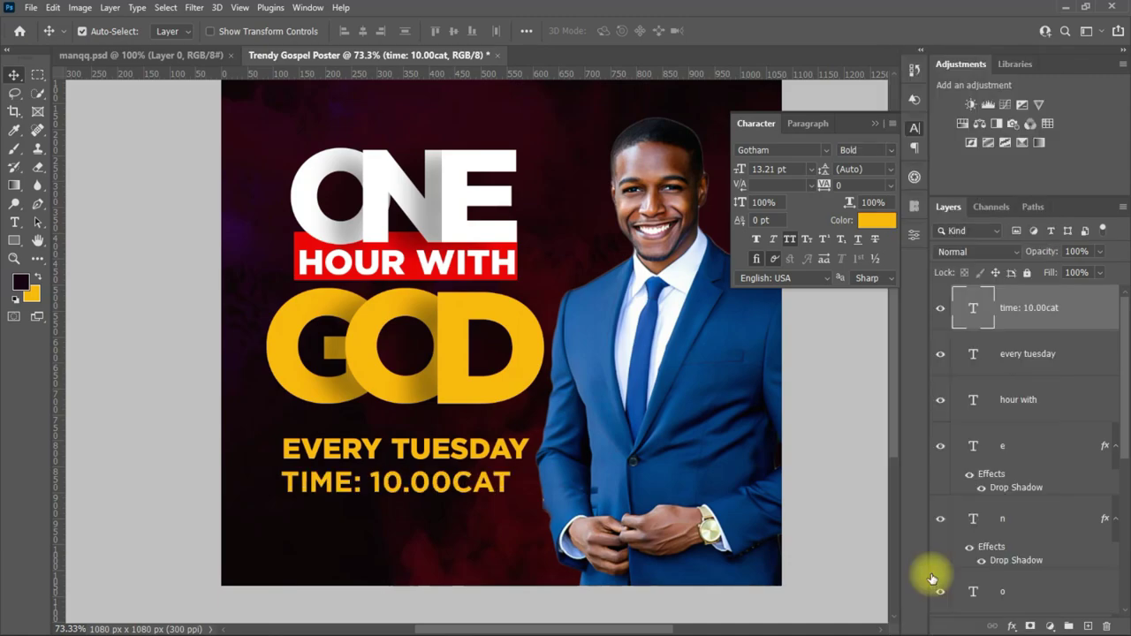
left_click(891, 151)
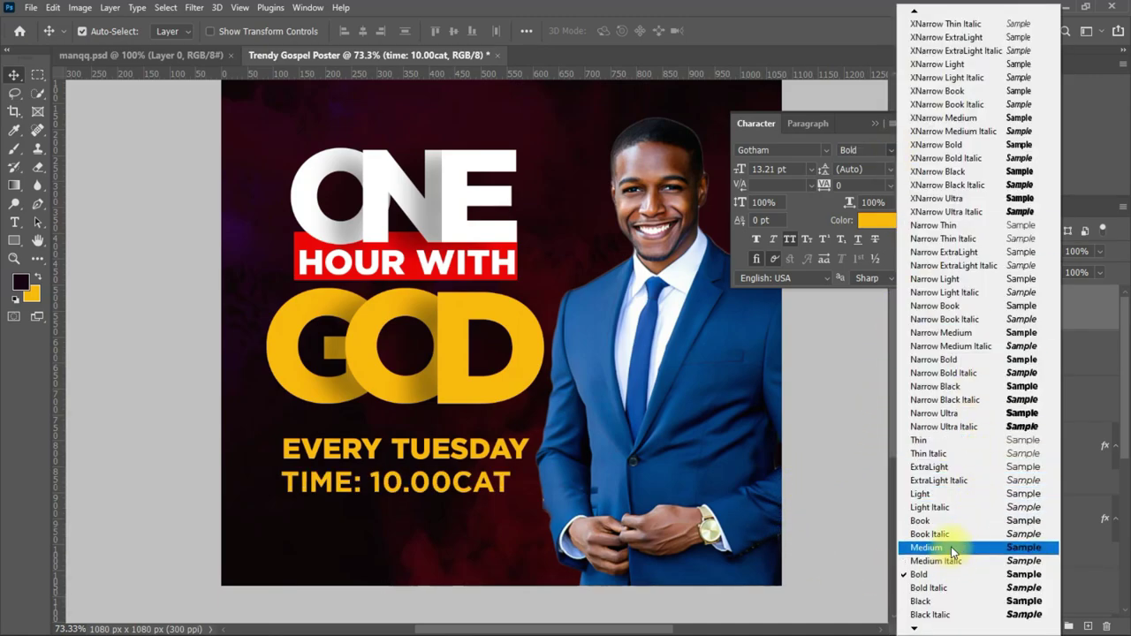
left_click(953, 548)
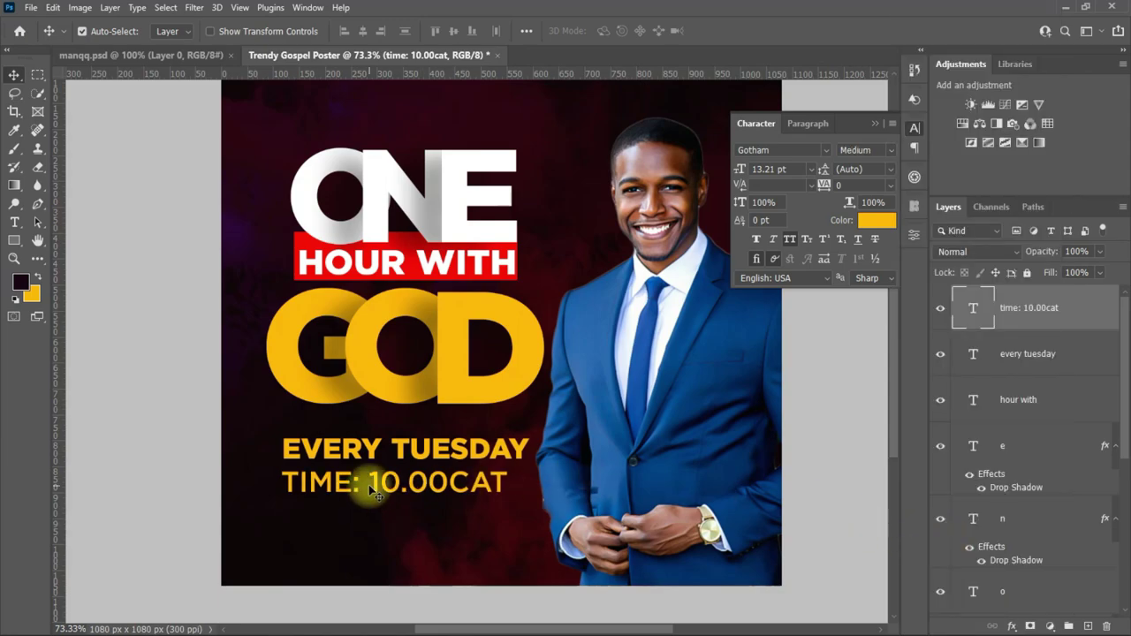
left_click_drag(366, 485, 379, 489)
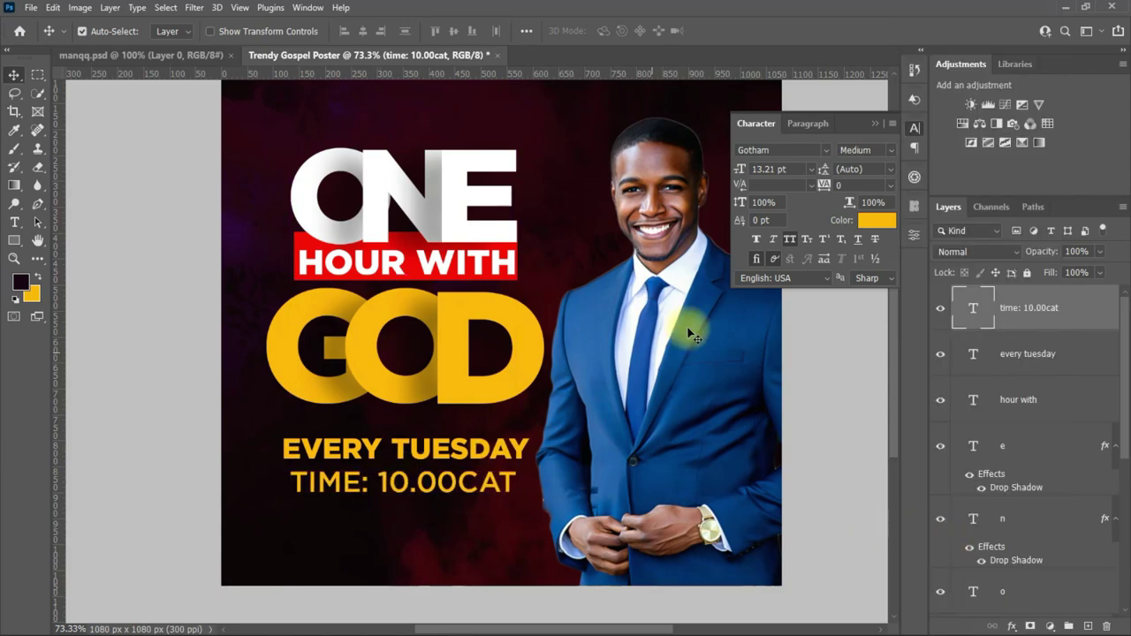
left_click(876, 220)
- Colour TIME: 10.00CAT and EVERY TUESDAY #ffffff white and nudge the time line up
left_click(644, 281)
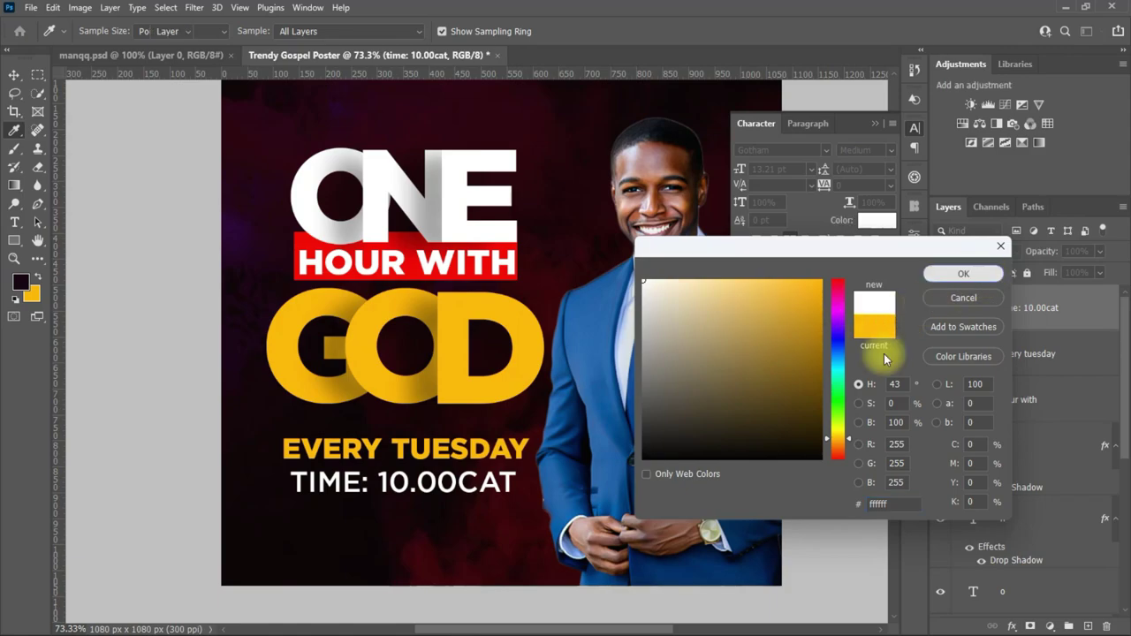
left_click(963, 274)
left_click(460, 446)
left_click(877, 220)
left_click(645, 281)
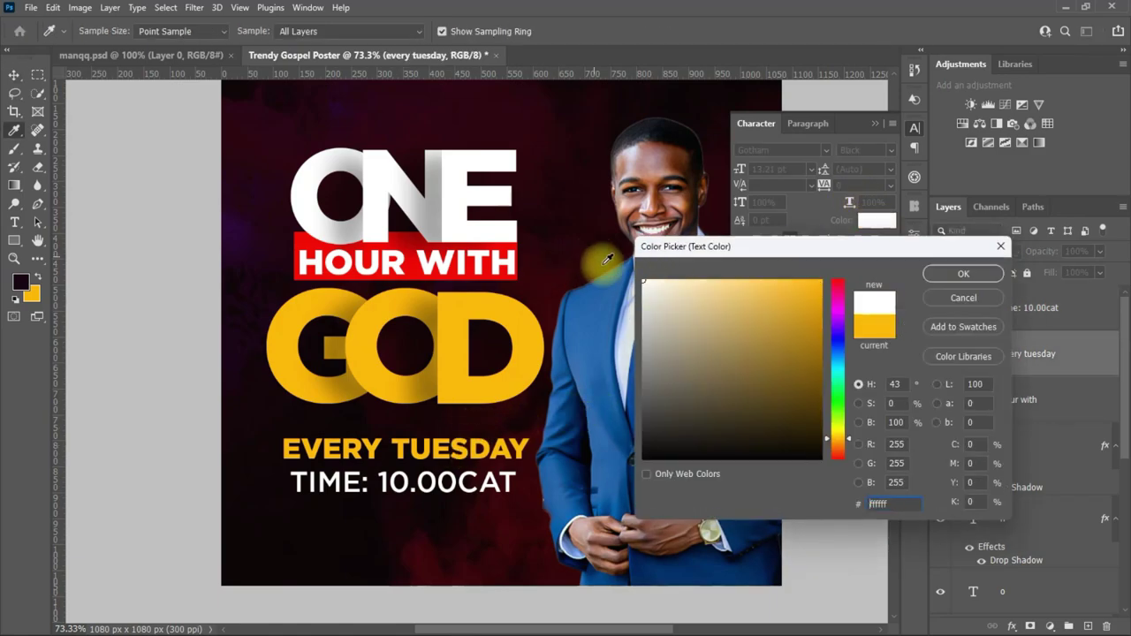
left_click(959, 274)
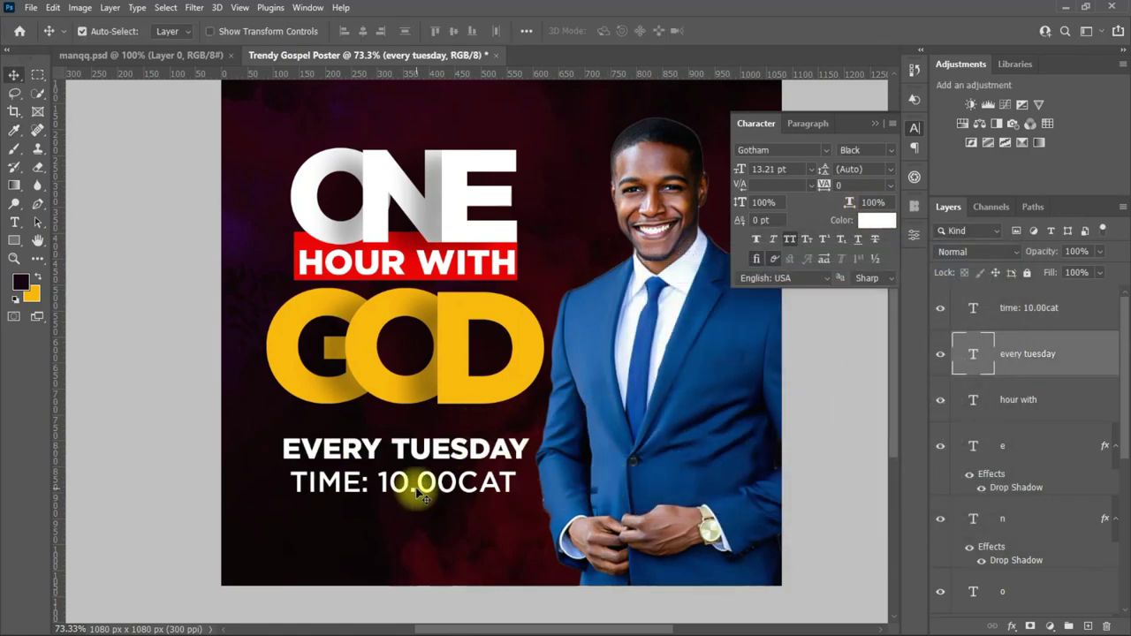
left_click_drag(422, 495, 424, 491)
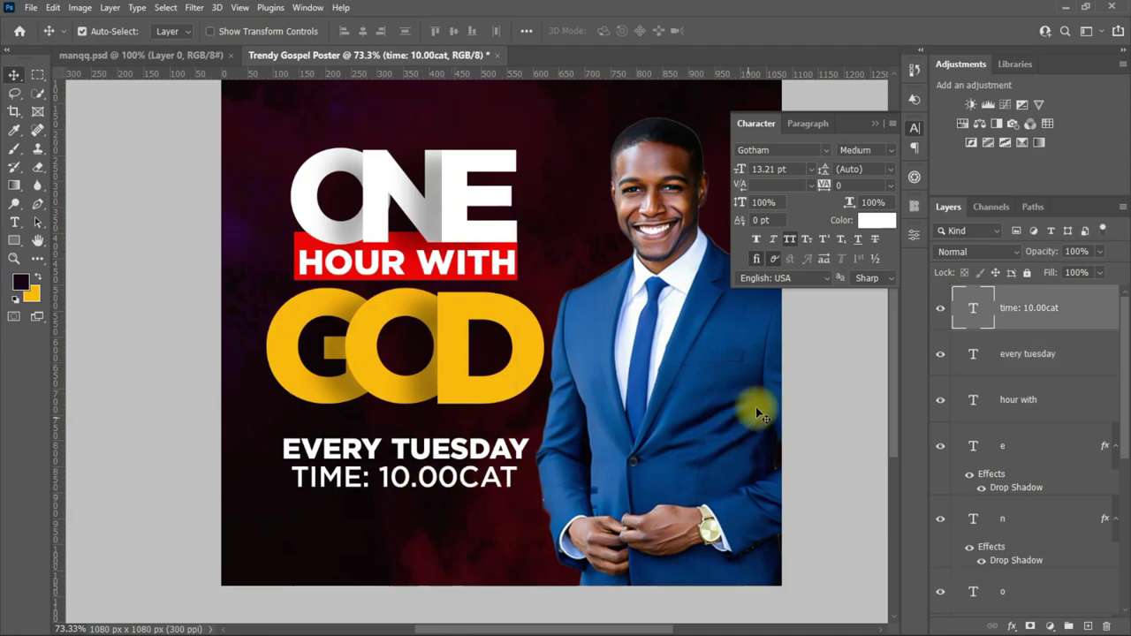
left_click(875, 122)
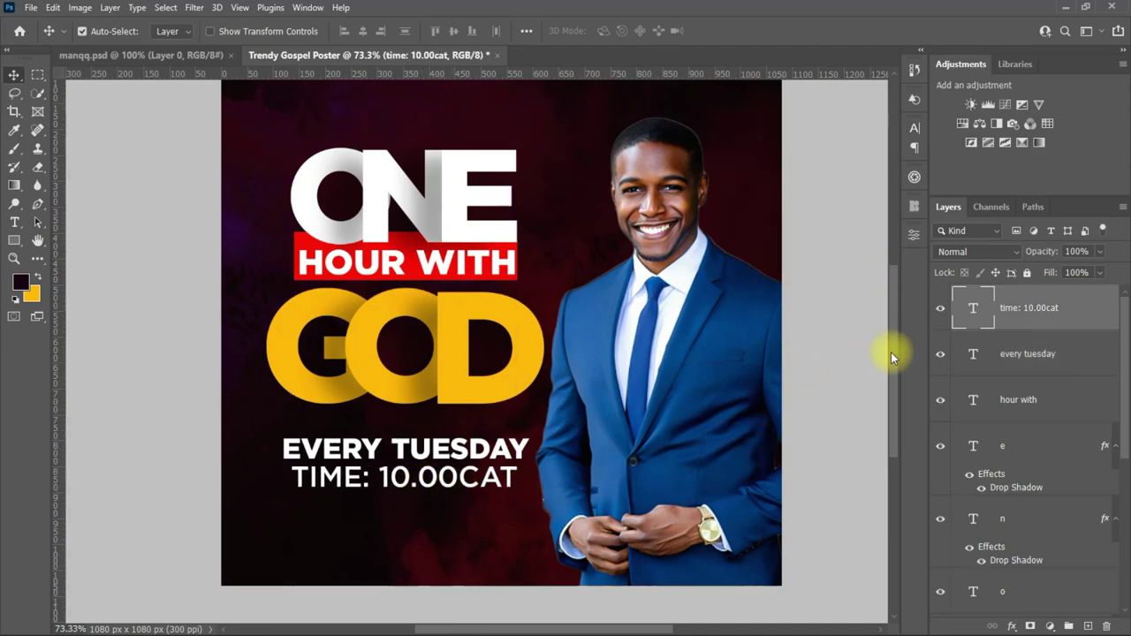
scroll(890, 352, "up", 2)
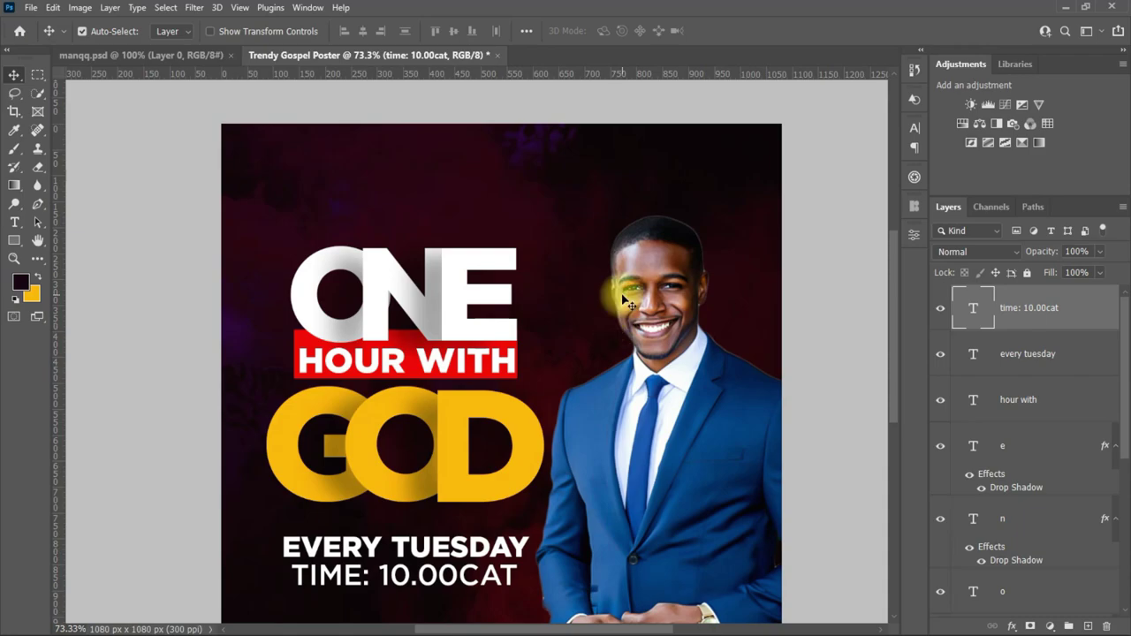
- Add a LOVE CHAPEL heading and shrink it to the top centre of the poster
left_click(14, 222)
left_click(517, 211)
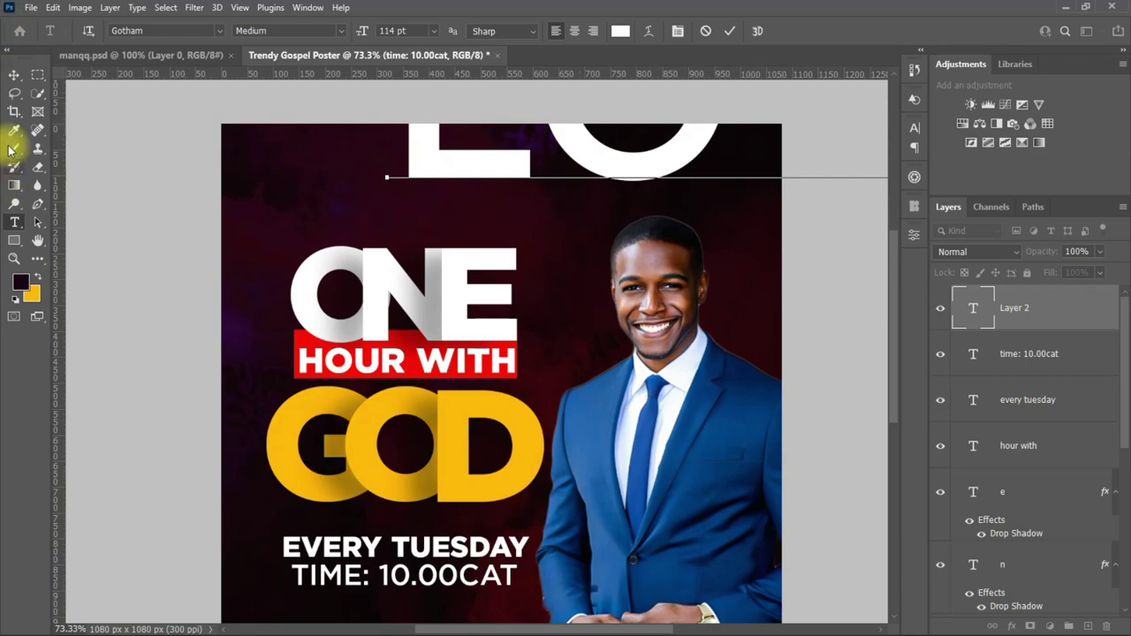
left_click(14, 74)
left_click_drag(444, 182, 374, 236)
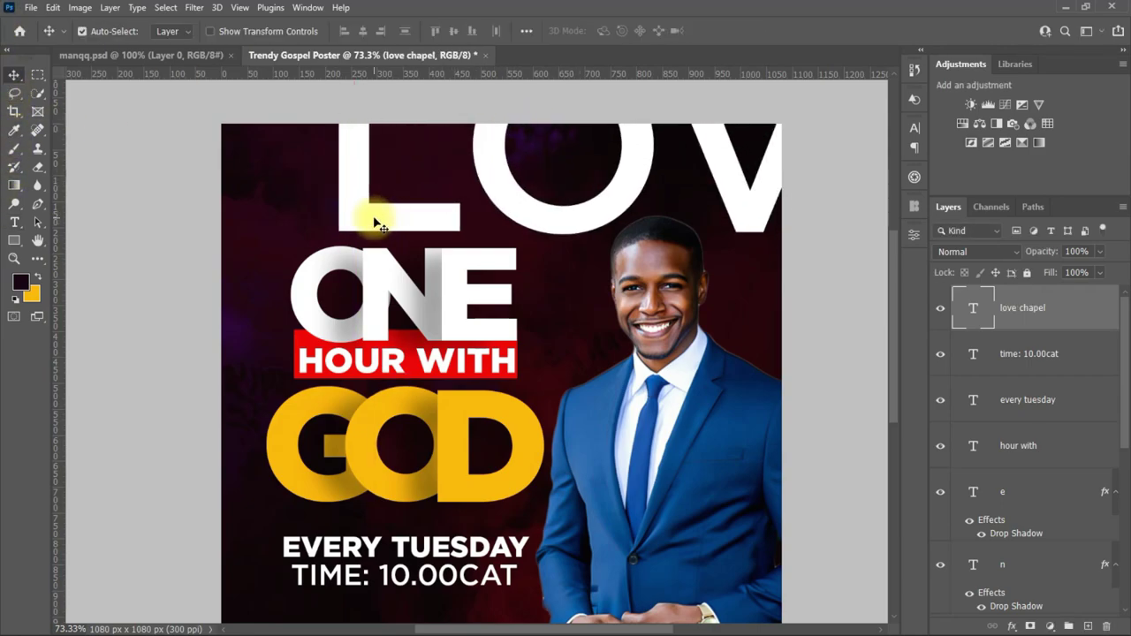
key("ctrl+t")
mouse_move(316, 160)
left_mouse_down()
mouse_move(144, 254)
mouse_move(285, 251)
left_mouse_up()
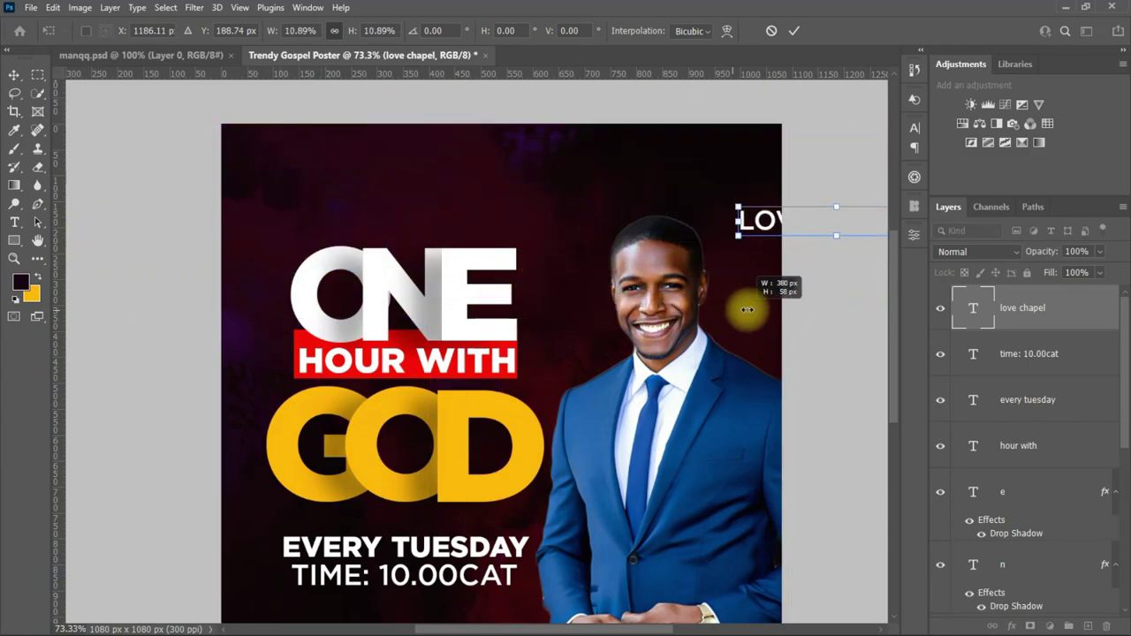
mouse_move(285, 251)
left_mouse_down()
mouse_move(835, 209)
mouse_move(412, 169)
mouse_move(469, 162)
left_mouse_up()
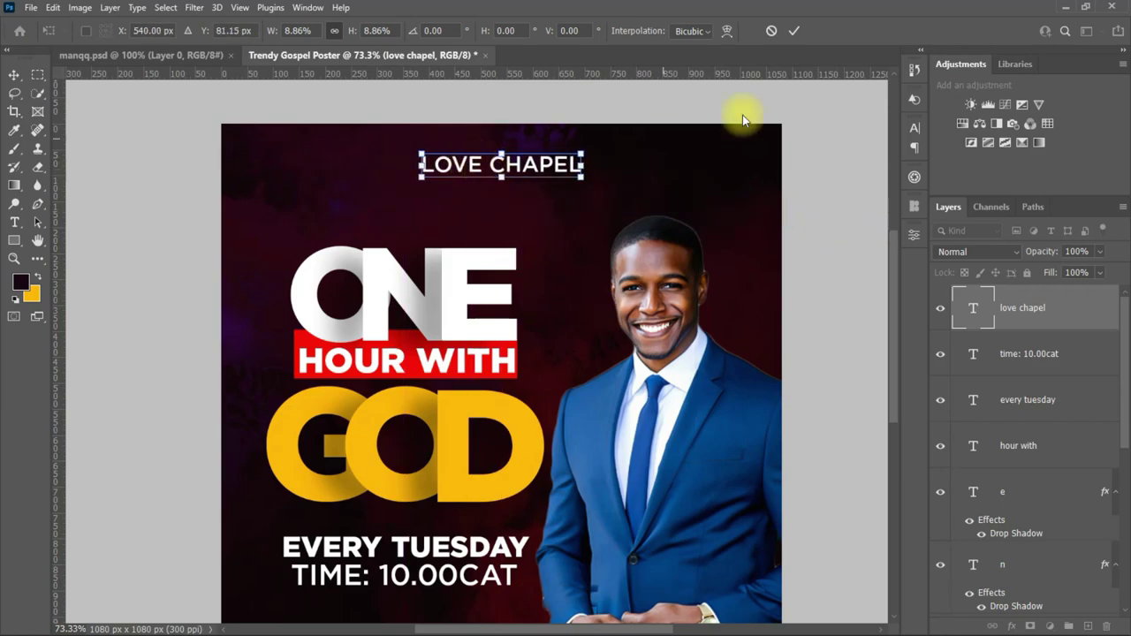
left_click(794, 31)
- Reword the heading to LOVE CHRISTIAN CHURCH
key("t")
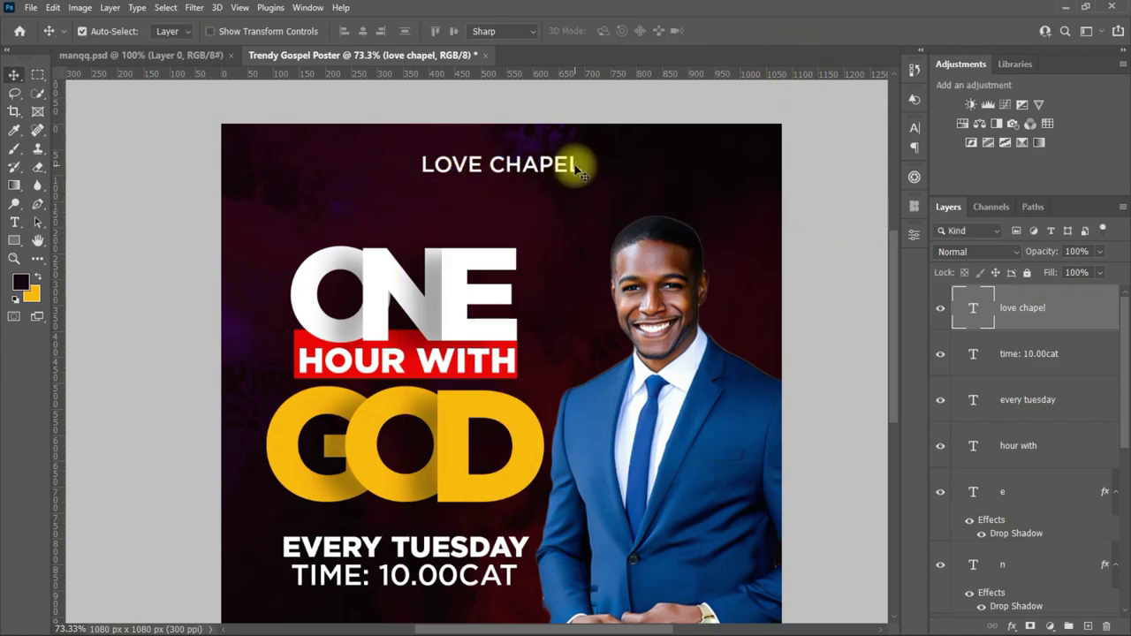
left_click(566, 164)
type("CH")
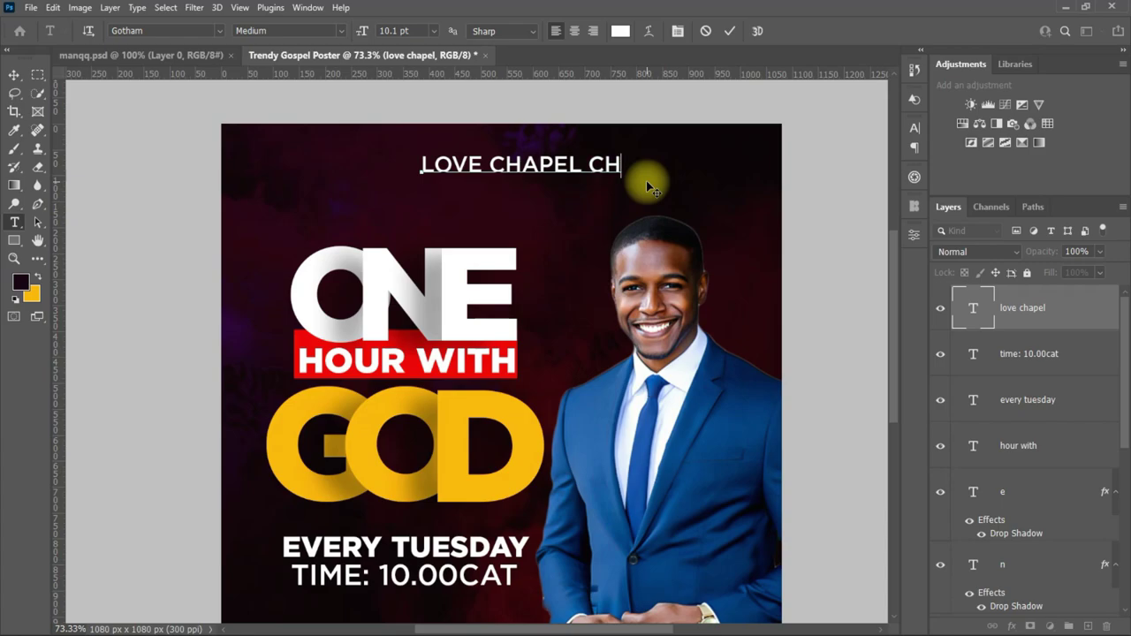
type("URCH")
left_click(582, 164)
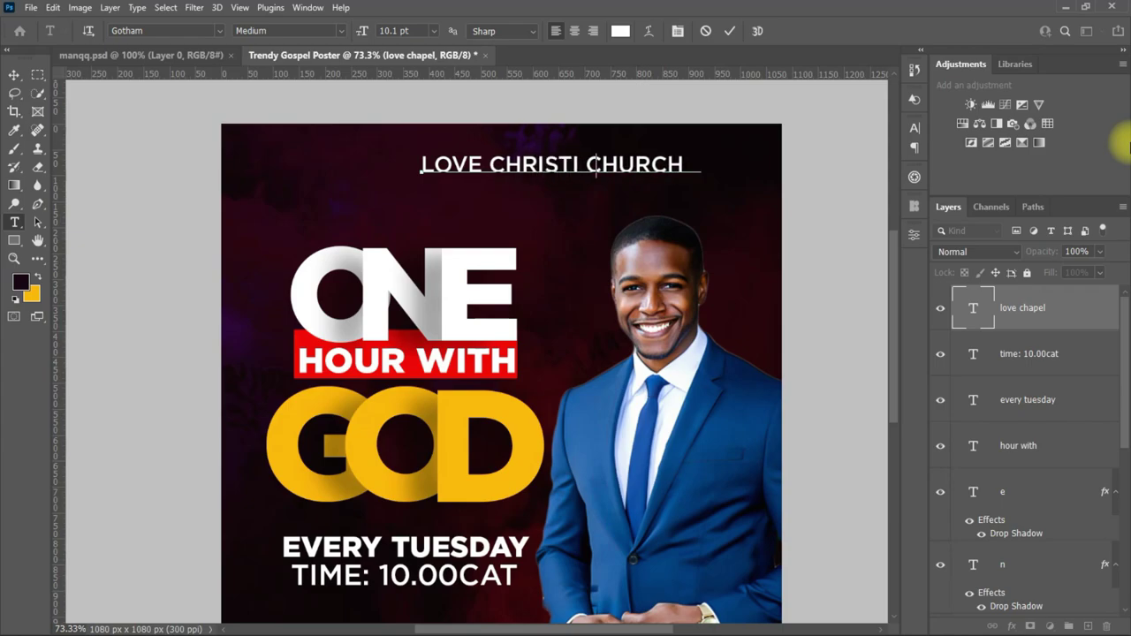
type("AN")
left_click(730, 31)
key("v")
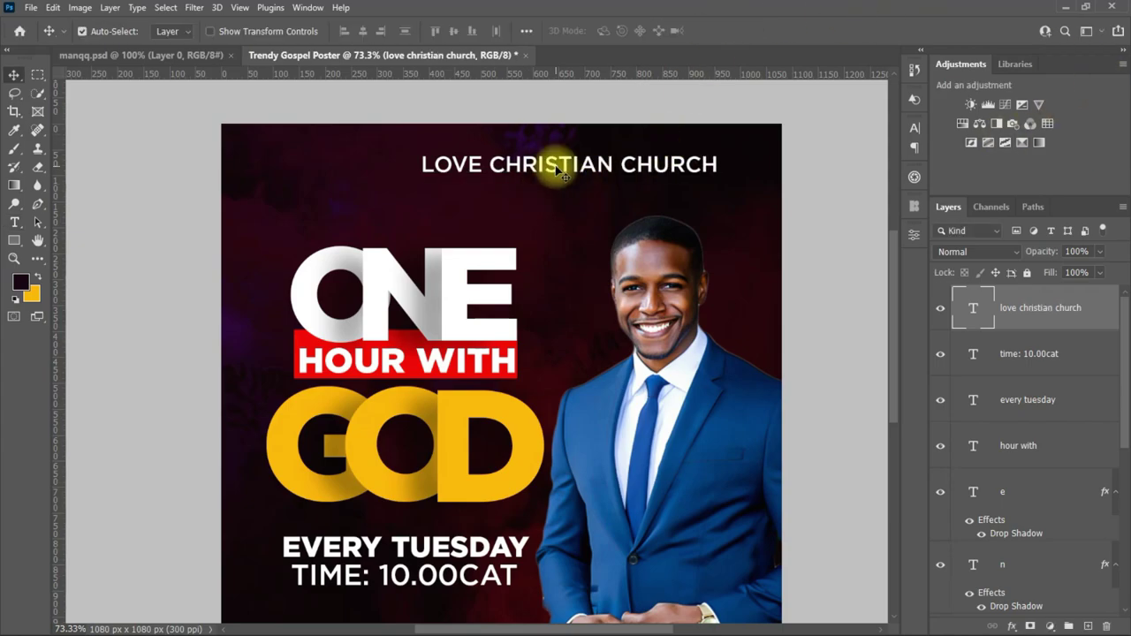
- Set the heading to 8 pt, centre it, and duplicate it just below
left_click_drag(563, 174, 496, 174)
left_click(915, 127)
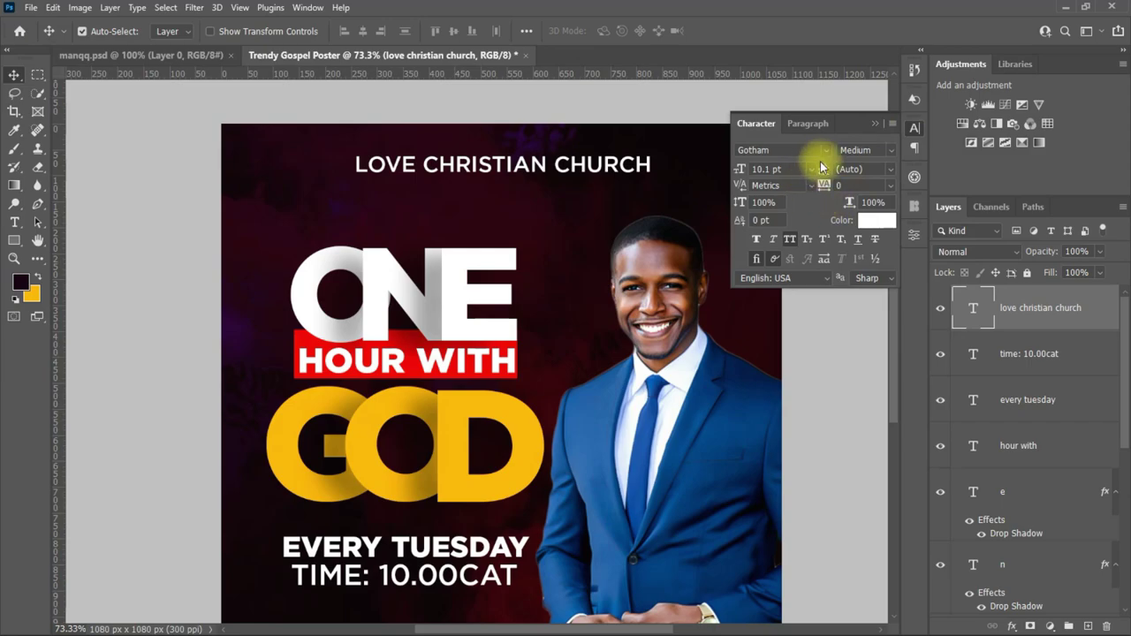
left_click(812, 169)
left_click(786, 214)
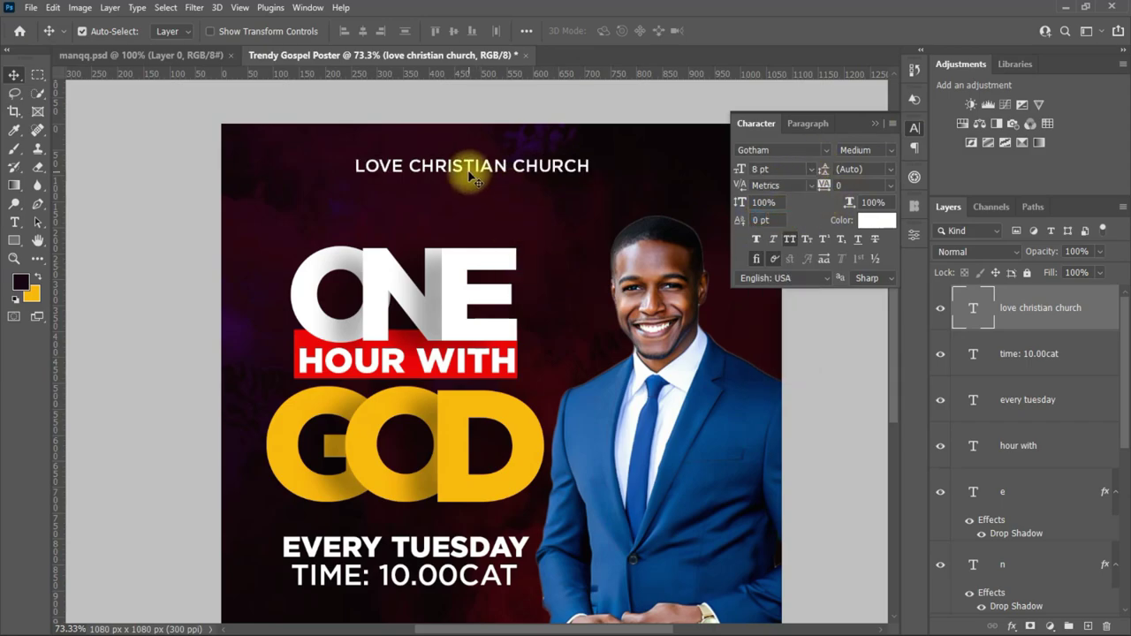
left_click_drag(469, 174, 498, 176)
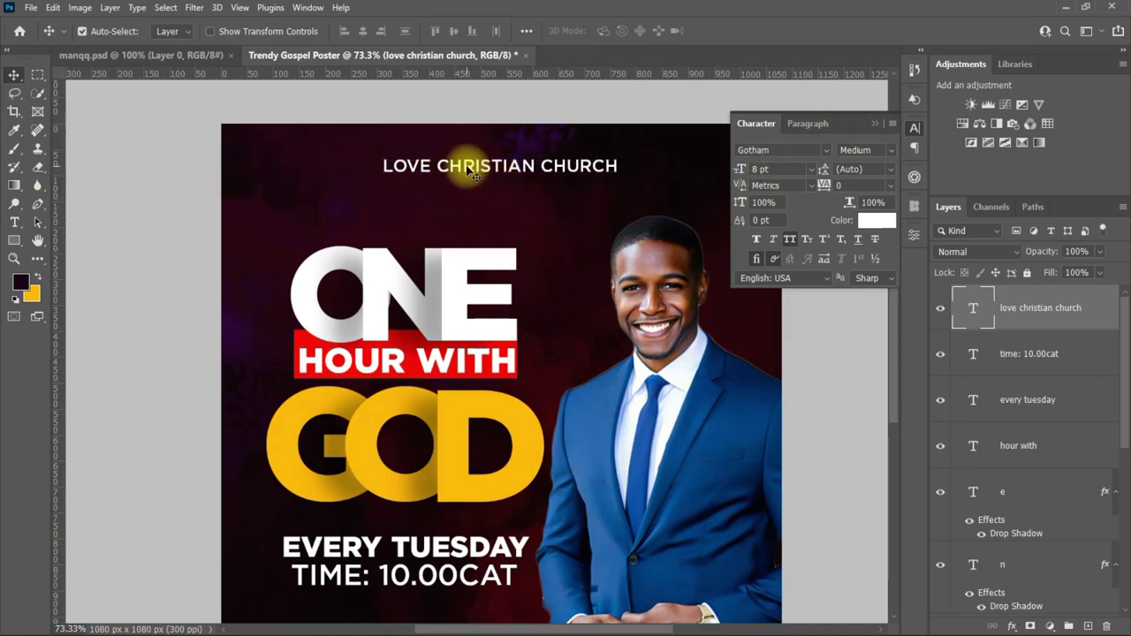
left_click_drag(451, 168, 453, 193)
- Retype the copy as 'atmosphere of peace and unity' at 5 pt under the church name
double_click(495, 191)
type("a")
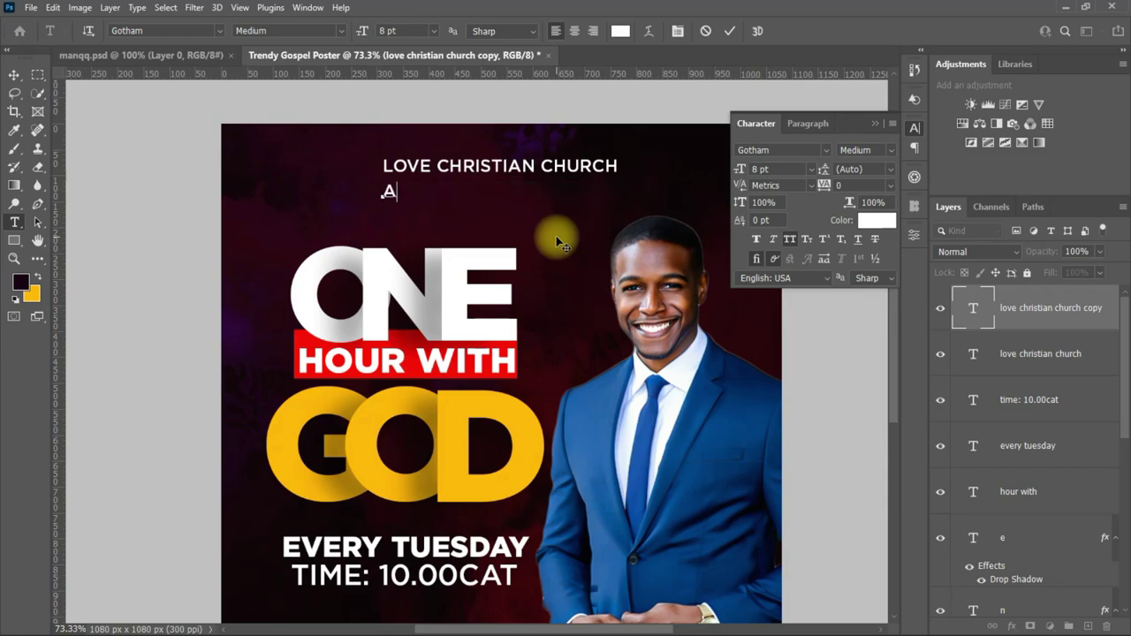
type("tmosp")
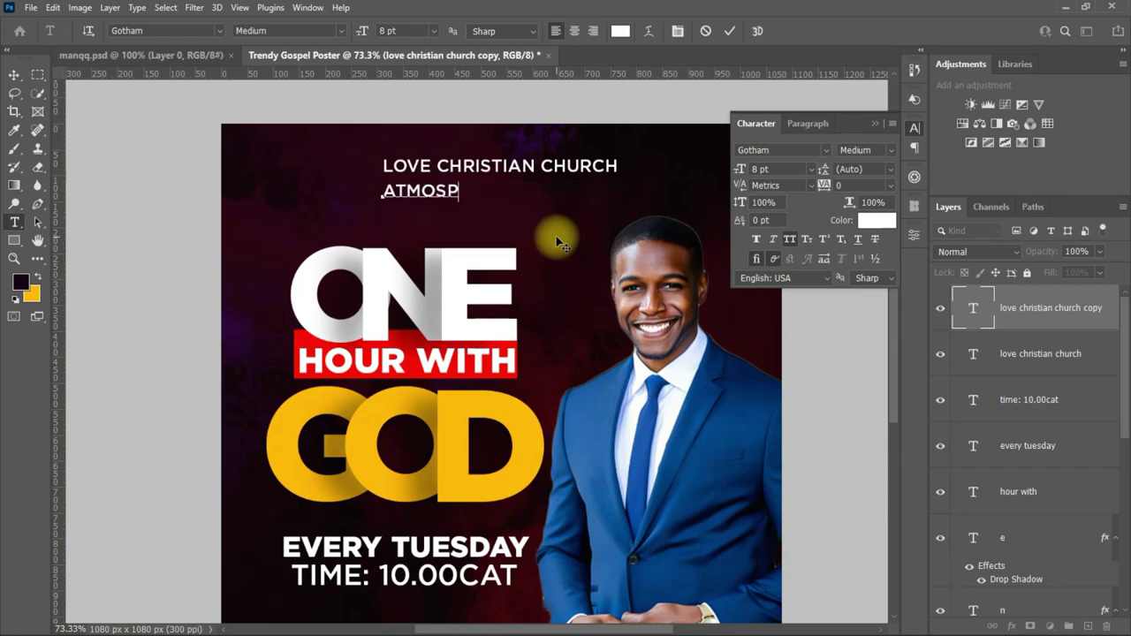
type("here of p")
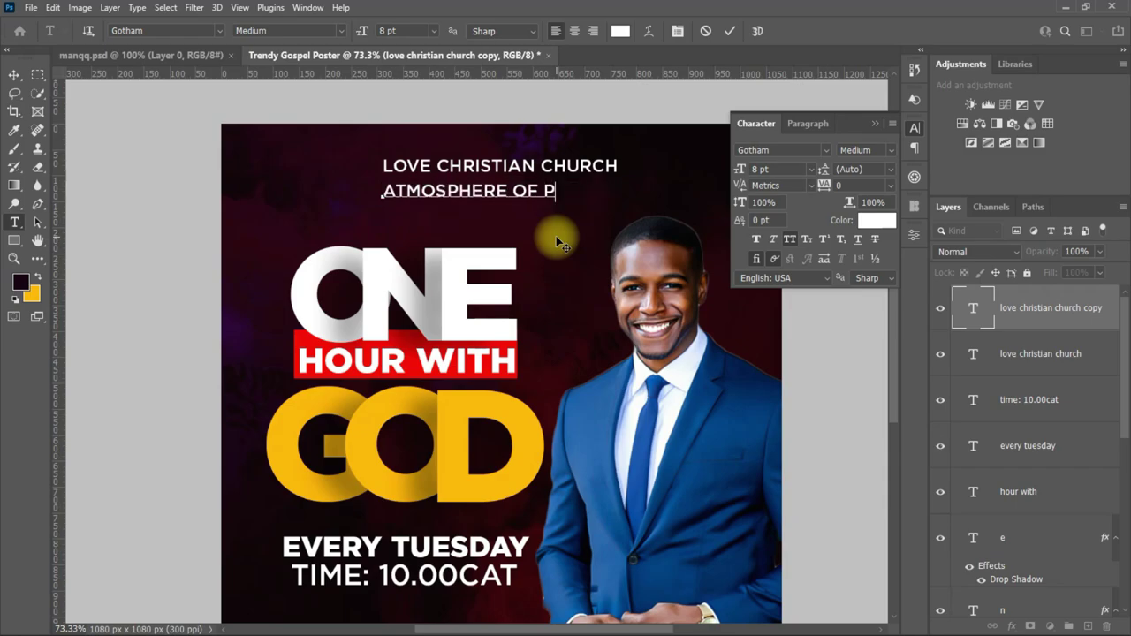
type("eace and")
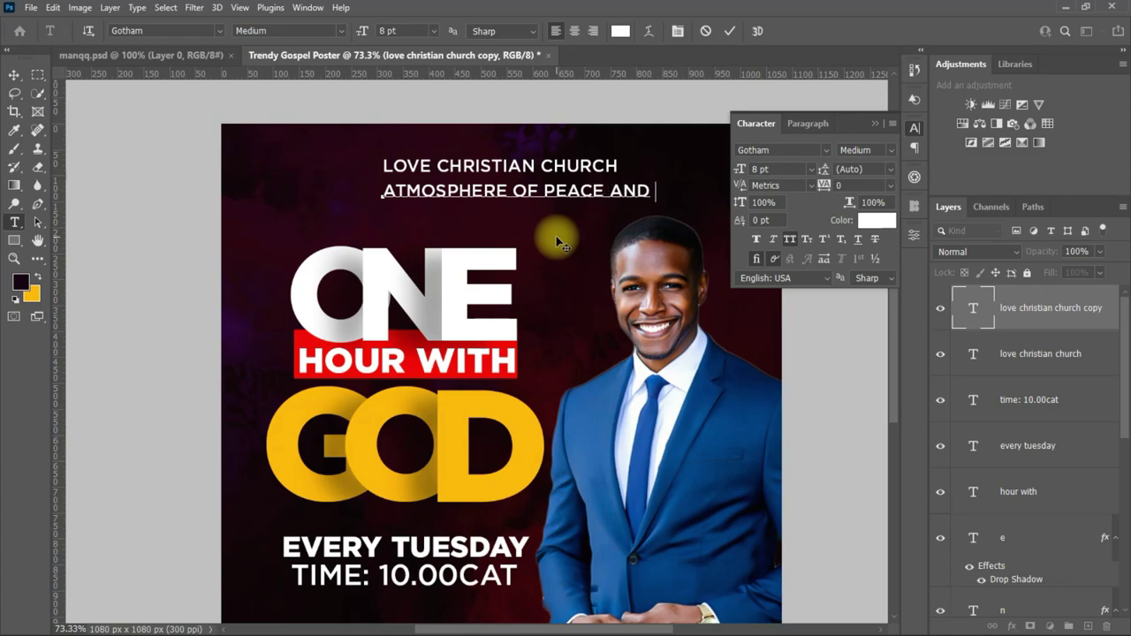
type(" unity")
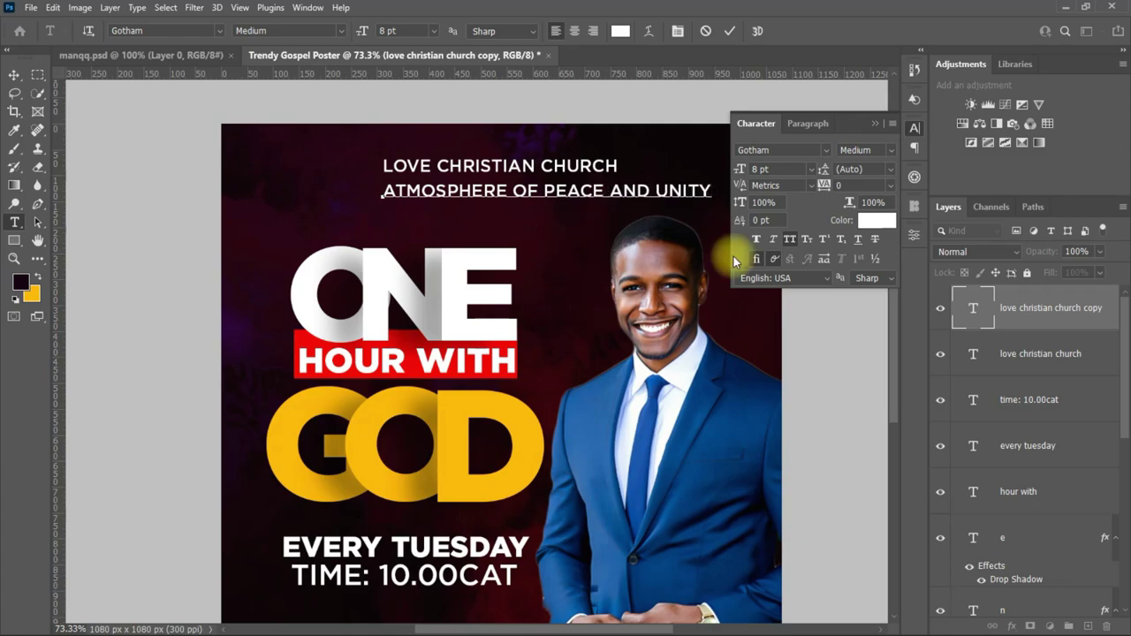
left_click(730, 31)
key("ctrl+minus")
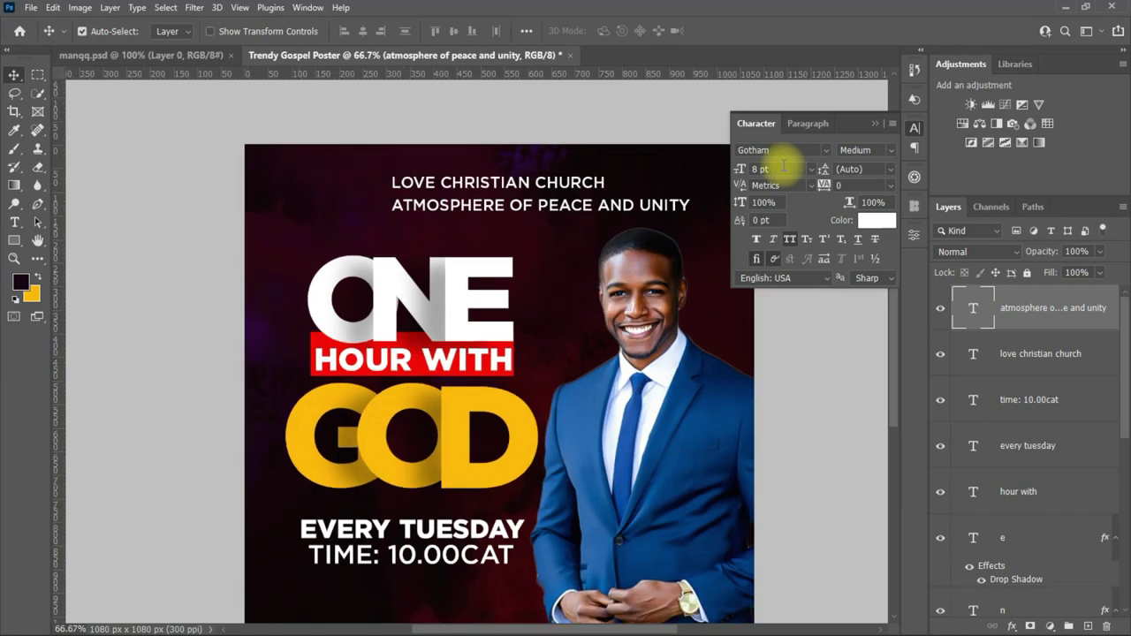
left_click_drag(750, 169, 778, 169)
type("6")
key("Return")
type("5")
key("Return")
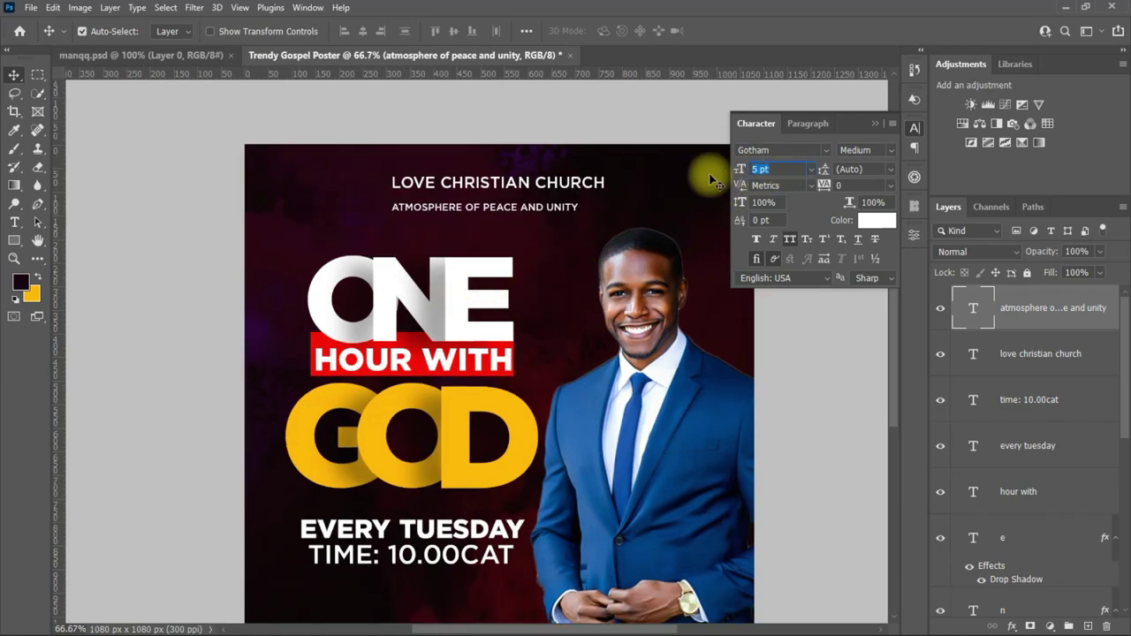
left_click_drag(497, 205, 529, 200)
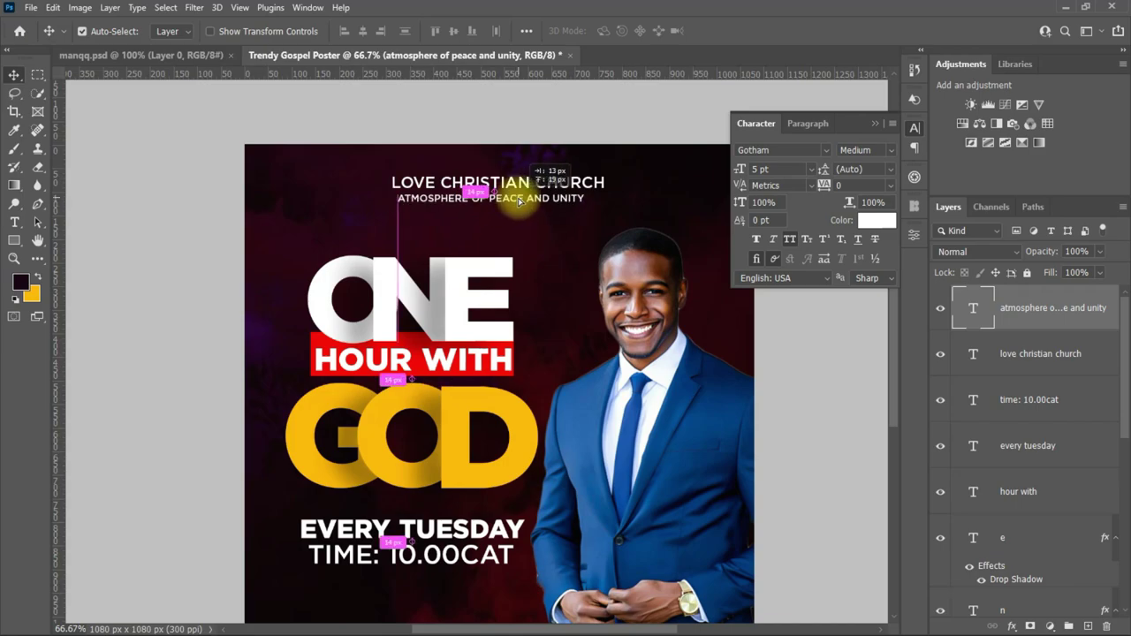
- Colour the tagline with the yellow sampled from GOD
scroll(566, 318, "up", 1)
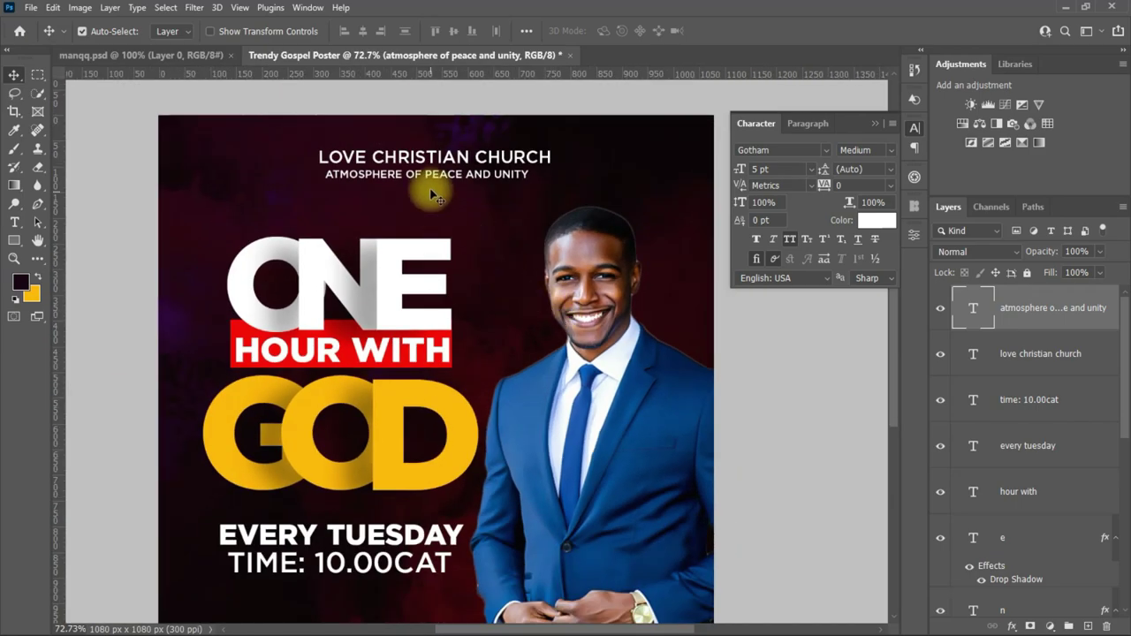
left_click(877, 220)
left_click(388, 422)
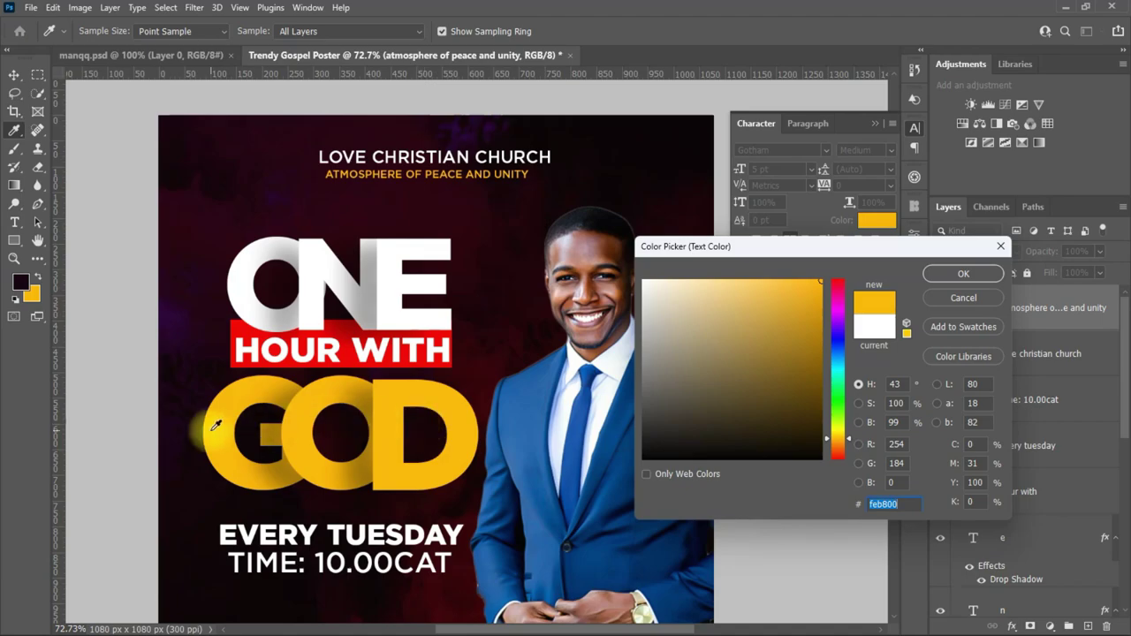
left_click_drag(428, 419, 643, 355)
left_click(964, 274)
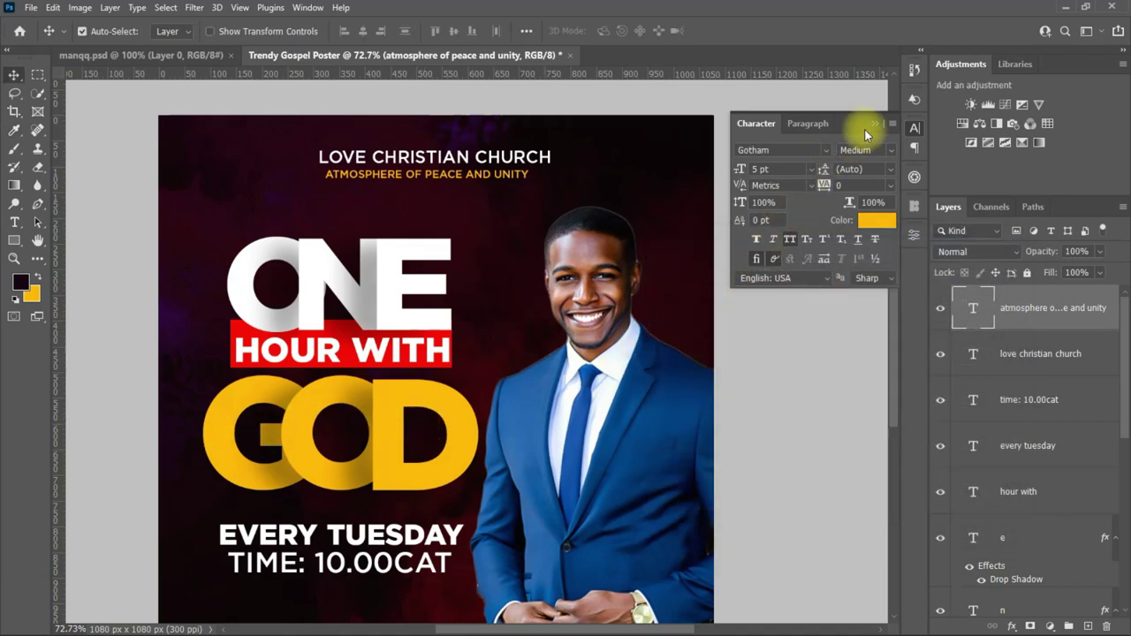
left_click_drag(891, 329, 893, 357)
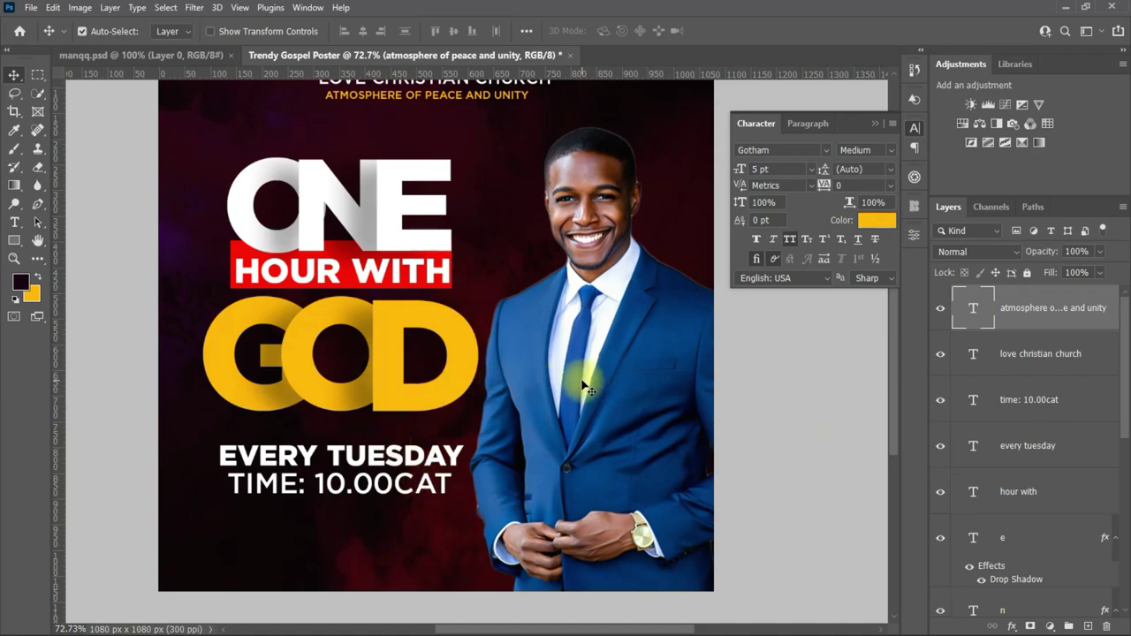
- Change the day line to EVERY TUESDAYS and recentre it, keeping the Gotham font
double_click(459, 455)
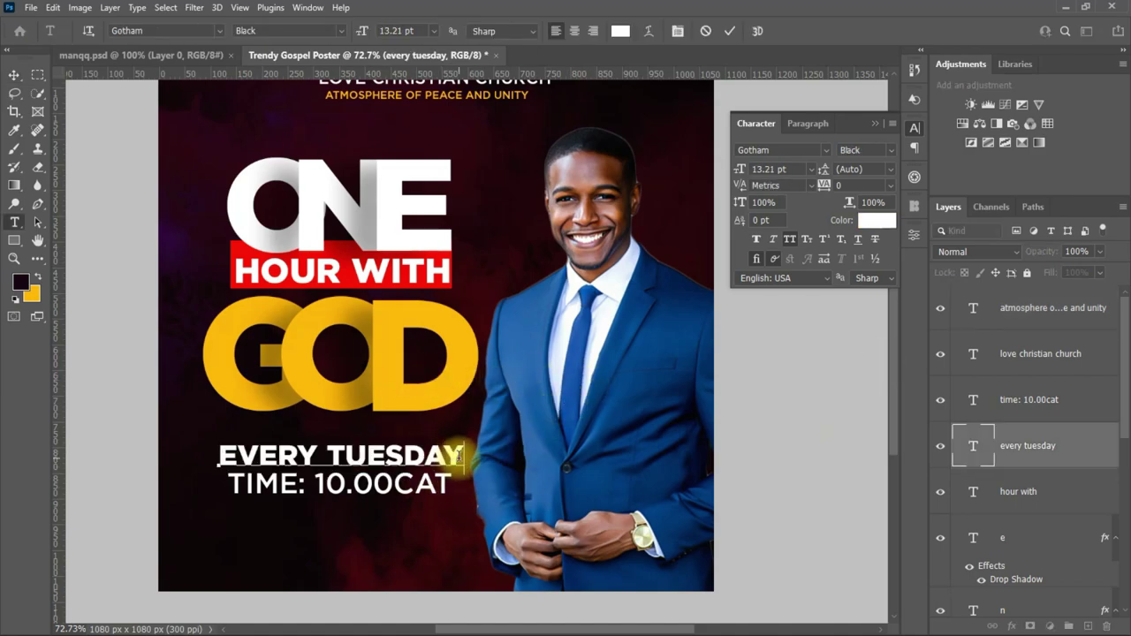
type("S")
left_click(730, 30)
mouse_move(366, 463)
left_mouse_down()
mouse_move(332, 458)
mouse_move(359, 485)
left_mouse_up()
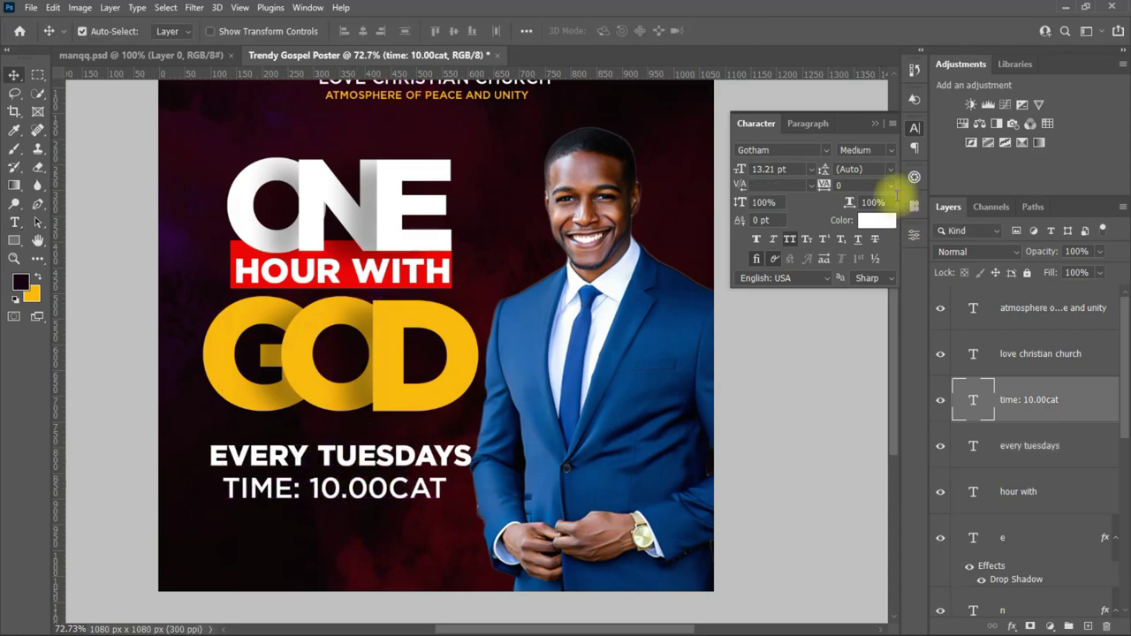
left_click(827, 151)
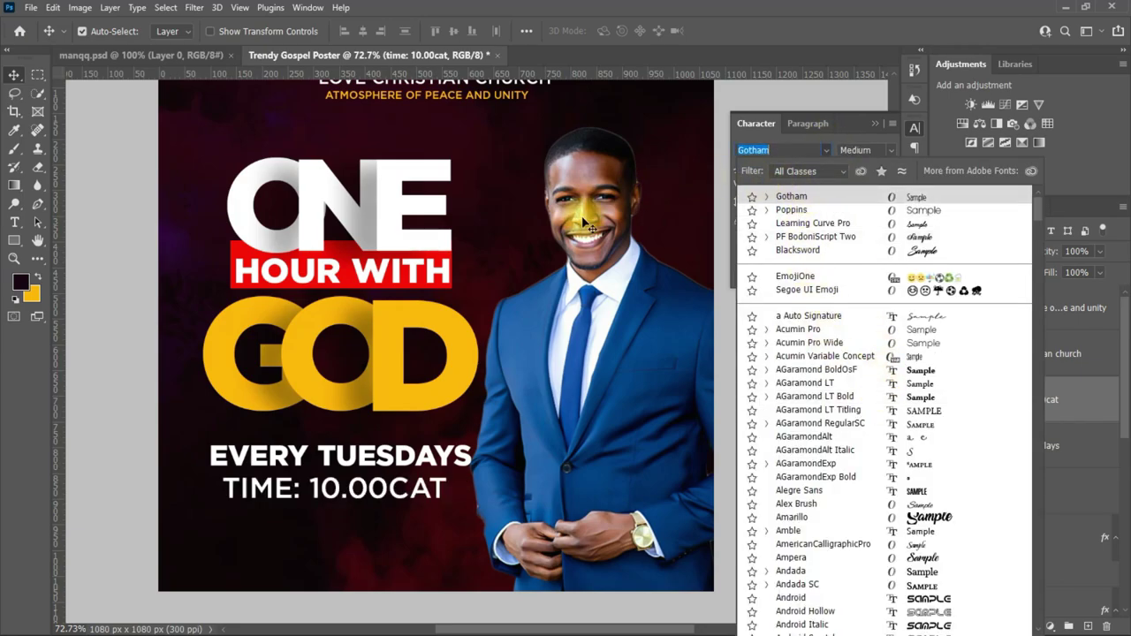
left_click(338, 500)
left_click(827, 152)
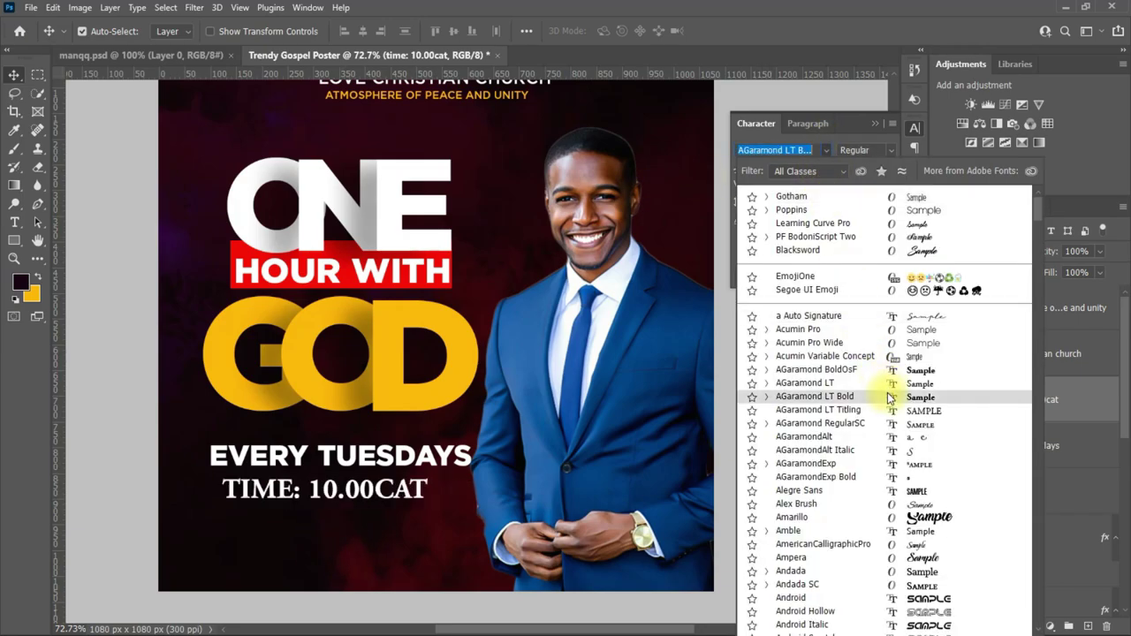
left_click(82, 465)
- Set TIME: 10.00CAT to Gotham Book and align it under EVERY TUESDAYS
left_click(385, 499)
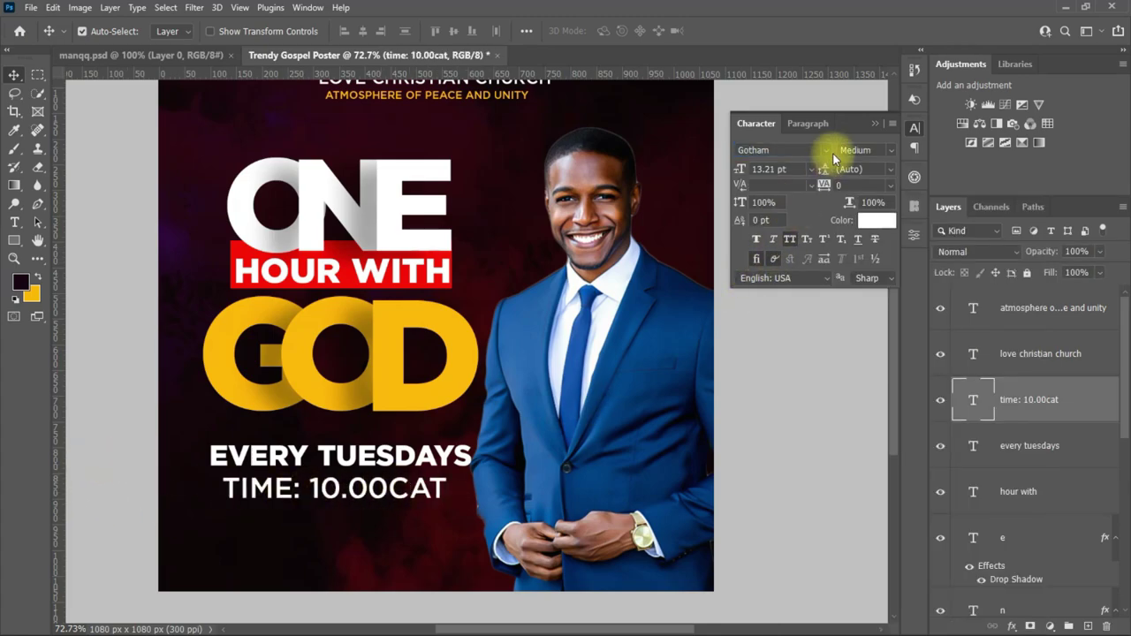
left_click(890, 150)
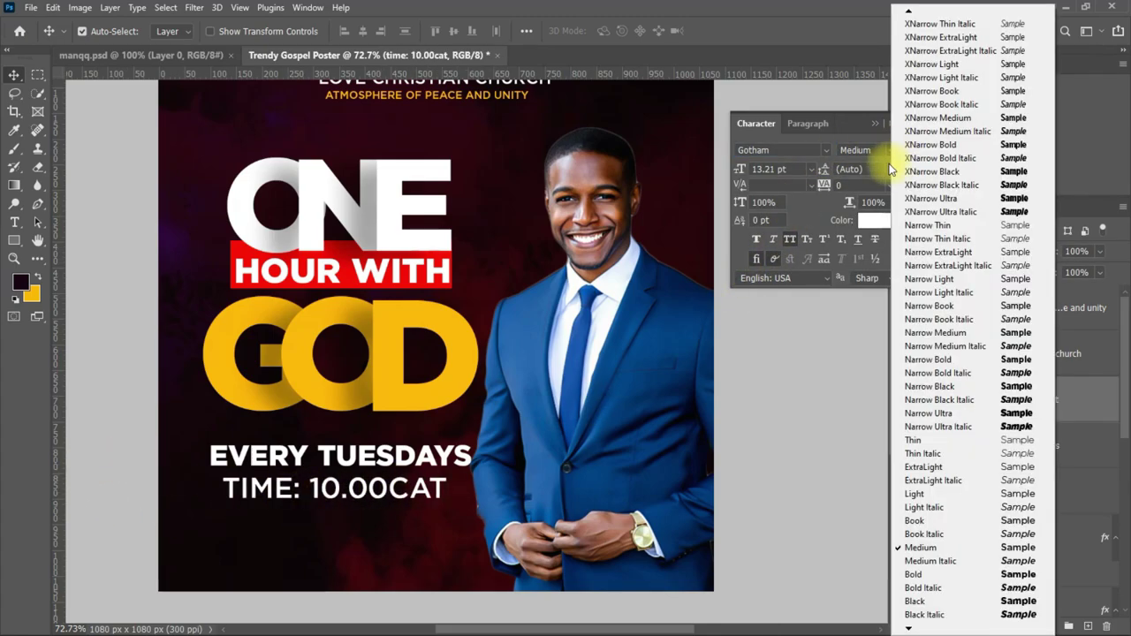
left_click(932, 522)
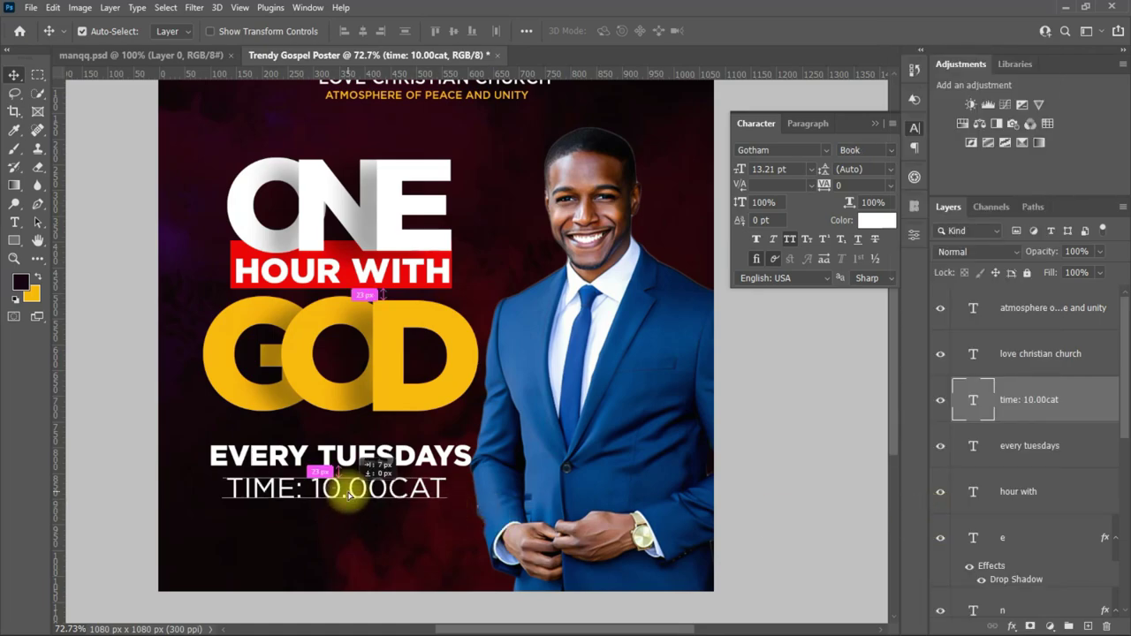
left_click_drag(348, 495, 357, 500)
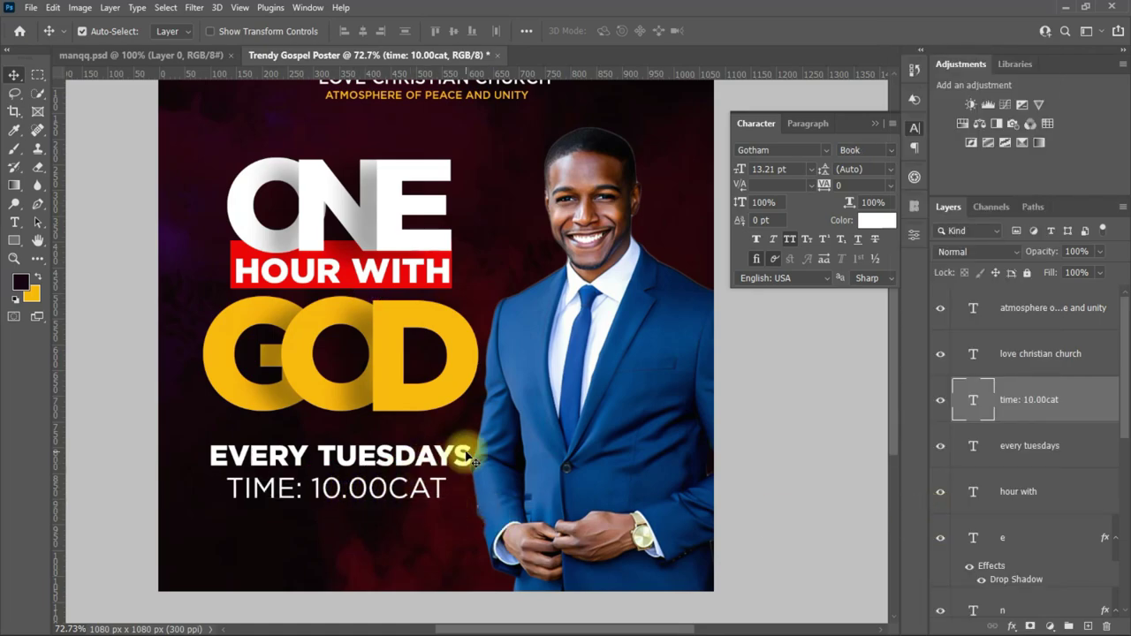
scroll(424, 378, "down", 2)
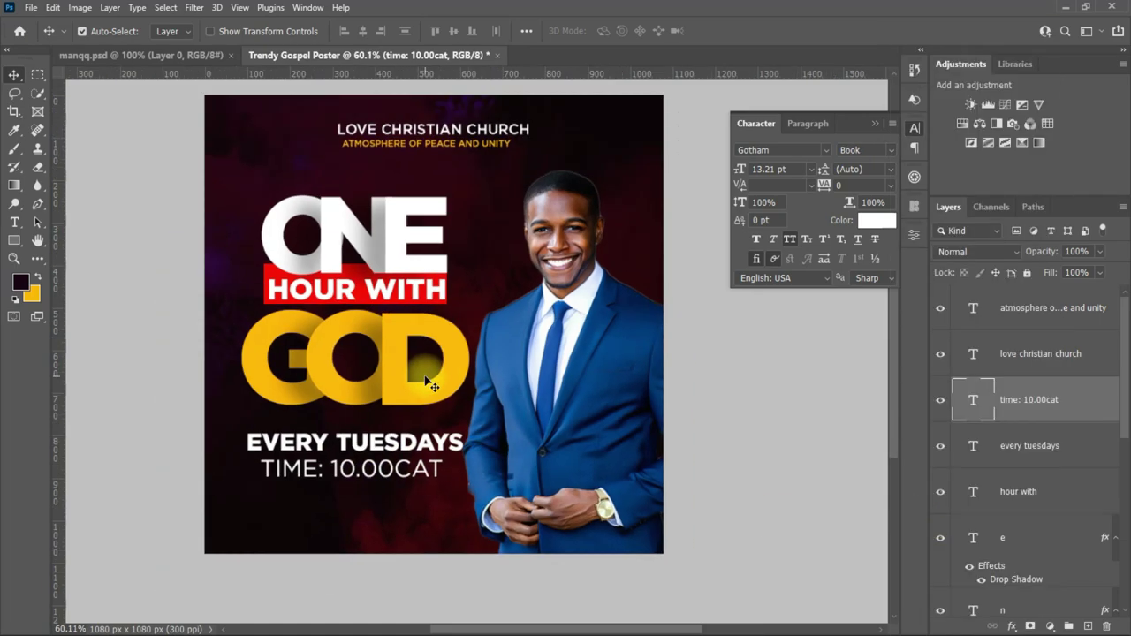
left_click(880, 123)
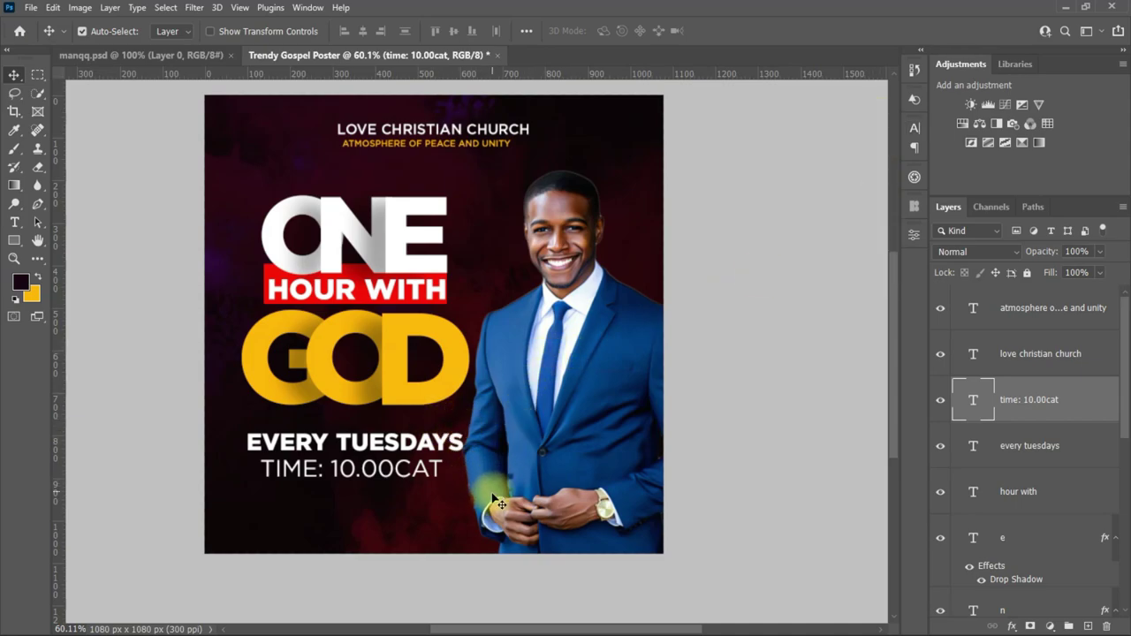
- Type the word WITH in white on the poster
left_click(15, 224)
left_click(365, 515)
type("LO")
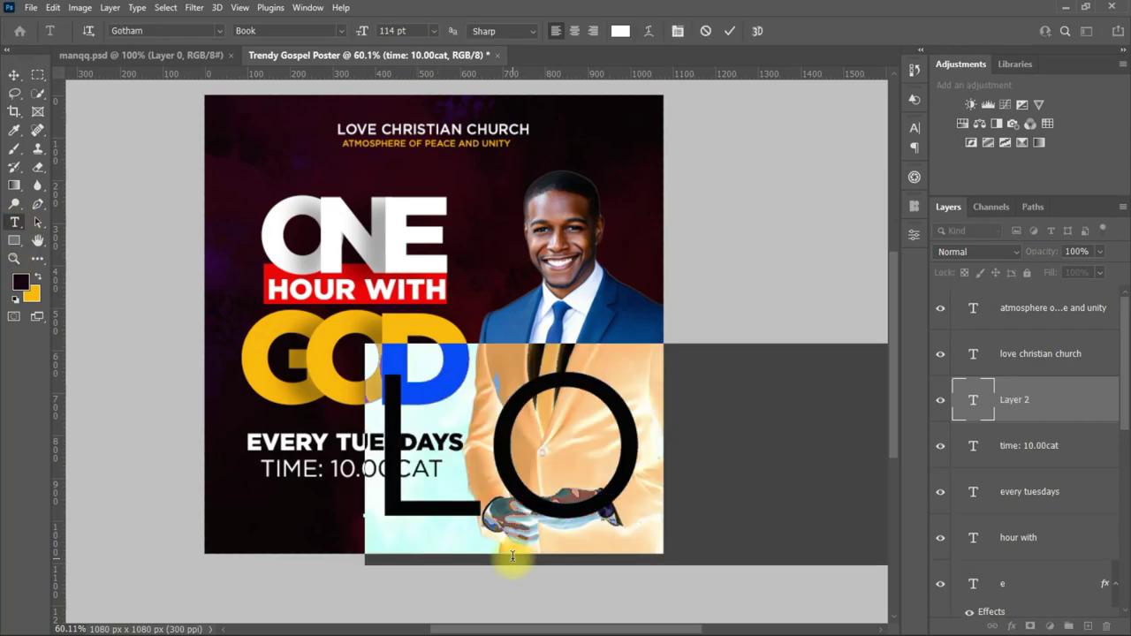
type("WITH")
left_click(15, 74)
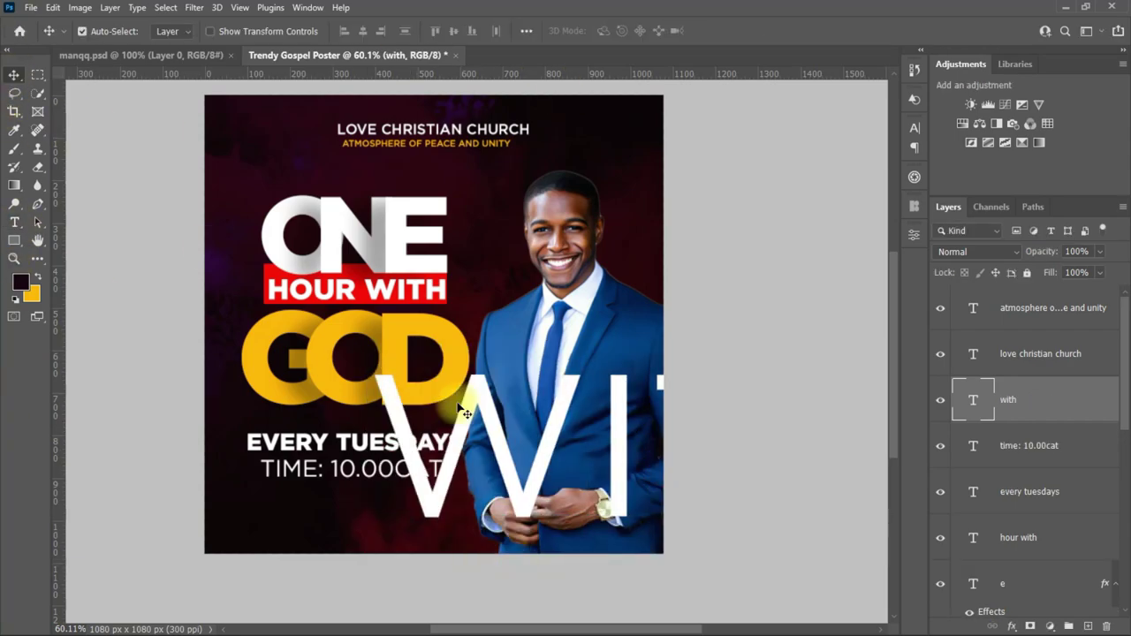
- Shrink WITH to about 8% and place it below the TIME: 10.00CAT line
left_click_drag(541, 479, 389, 511)
key("ctrl+t")
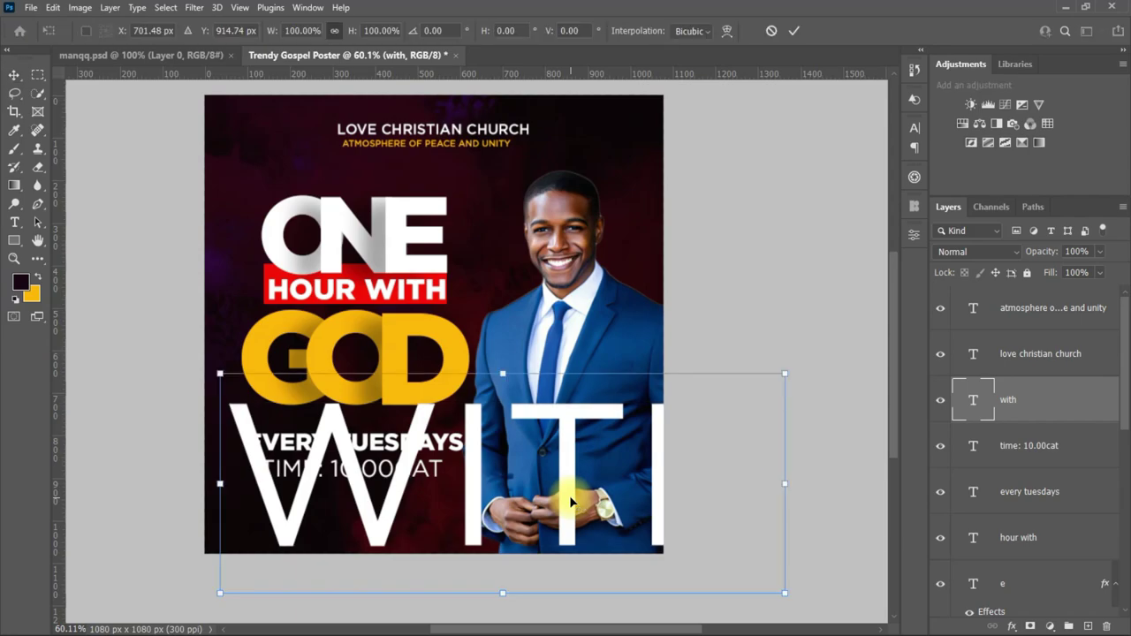
left_click_drag(785, 483, 269, 486)
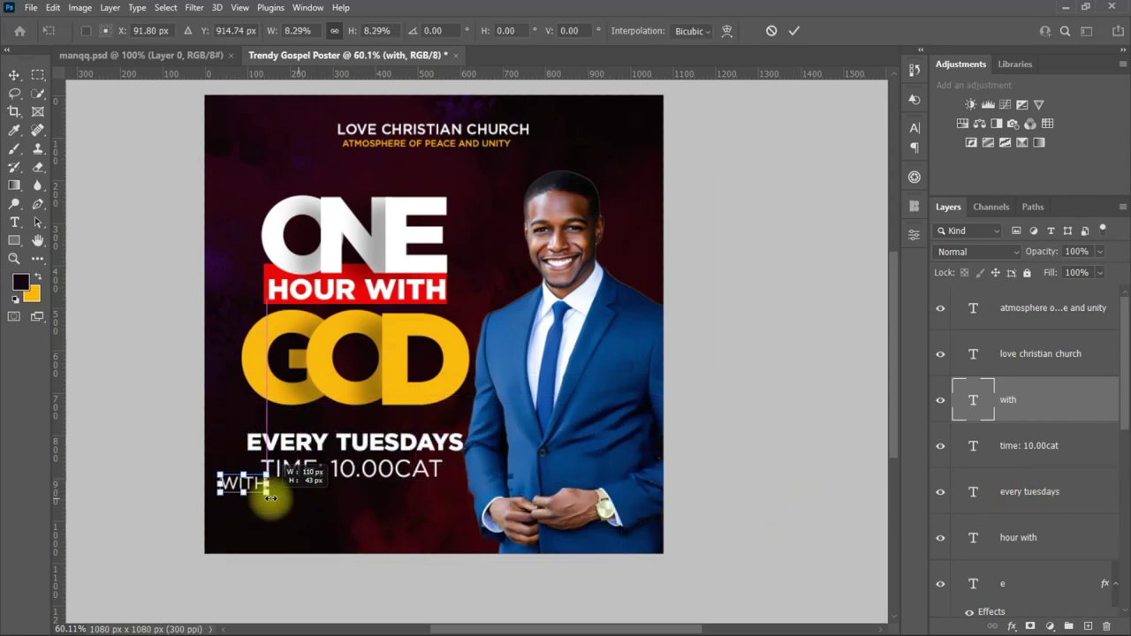
left_click(787, 35)
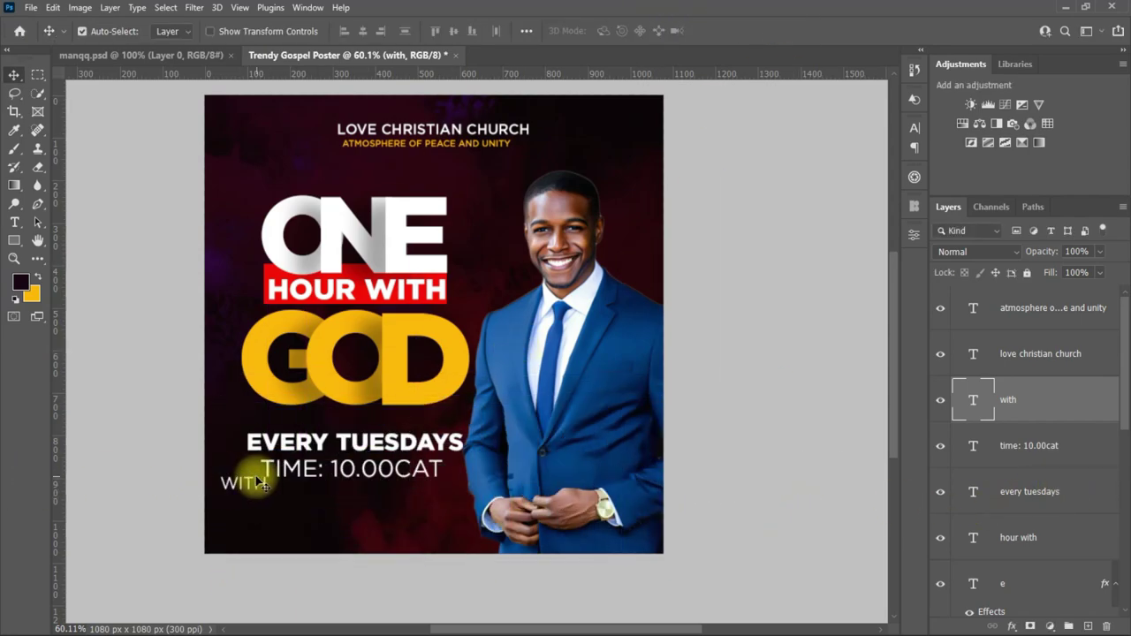
mouse_move(251, 482)
left_mouse_down()
mouse_move(481, 492)
mouse_move(440, 504)
left_mouse_up()
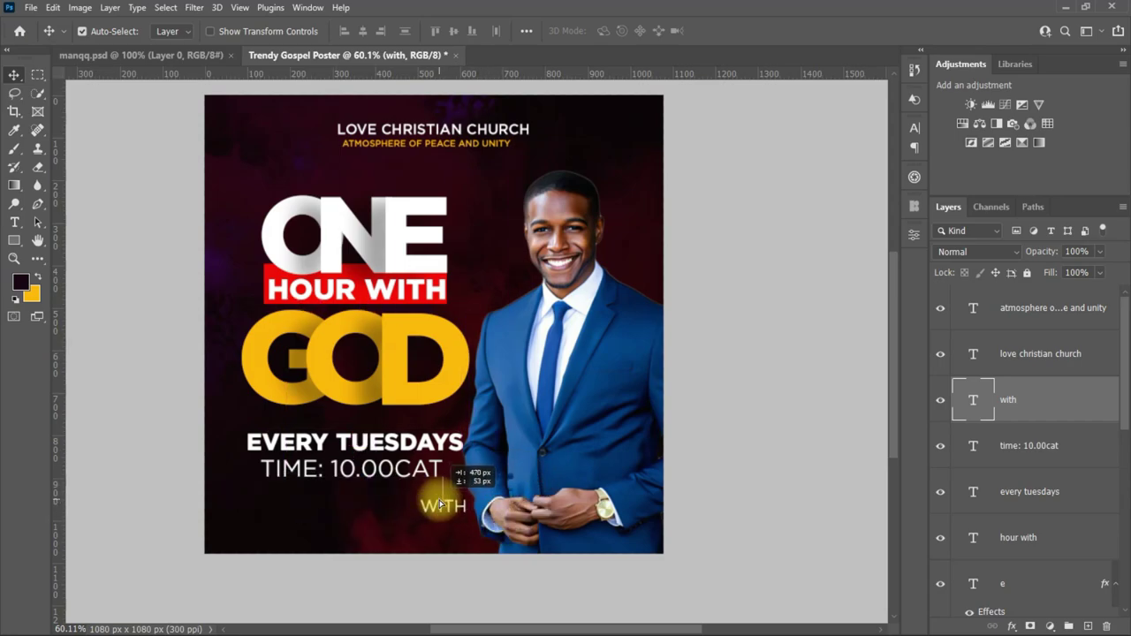
- Add a small REV. text and move it down beside WITH
left_click(15, 222)
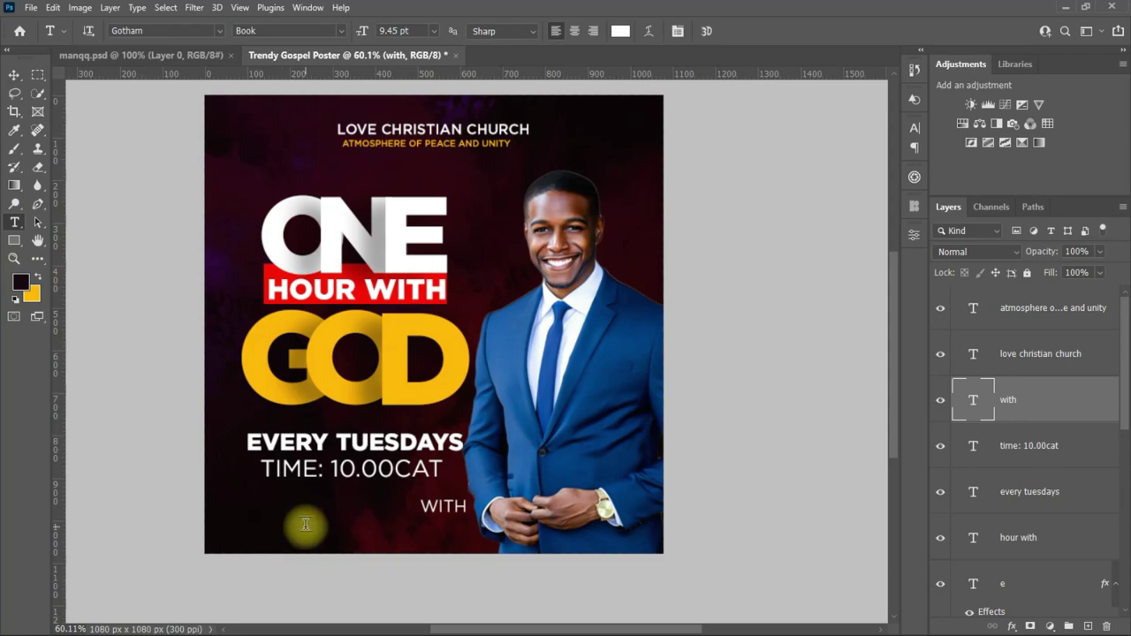
left_click(304, 525)
type("RE")
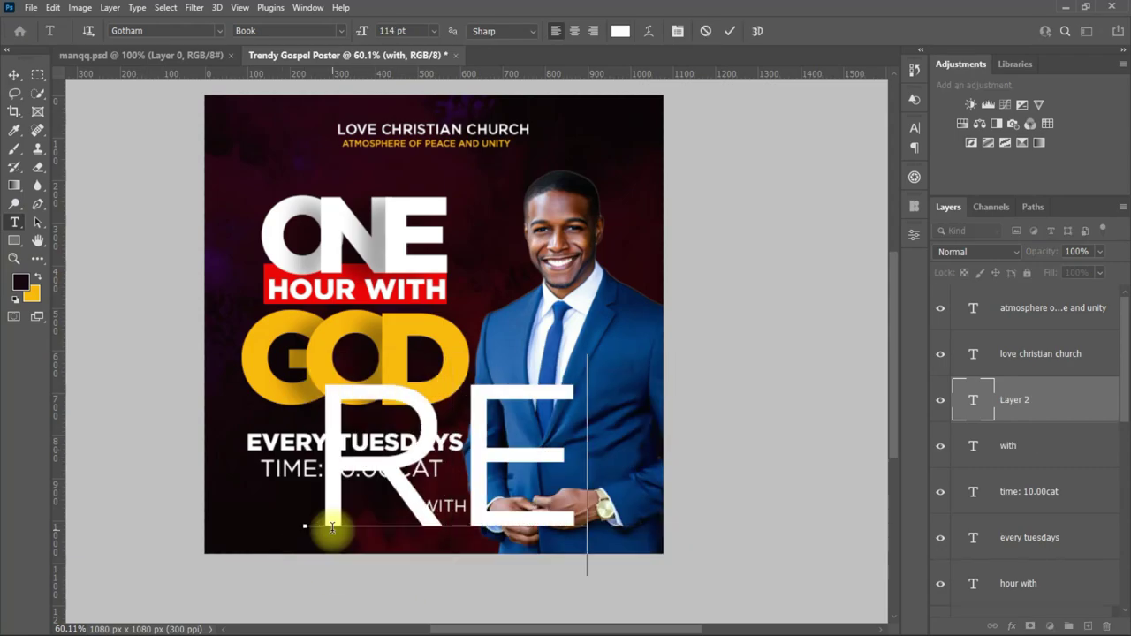
type("V")
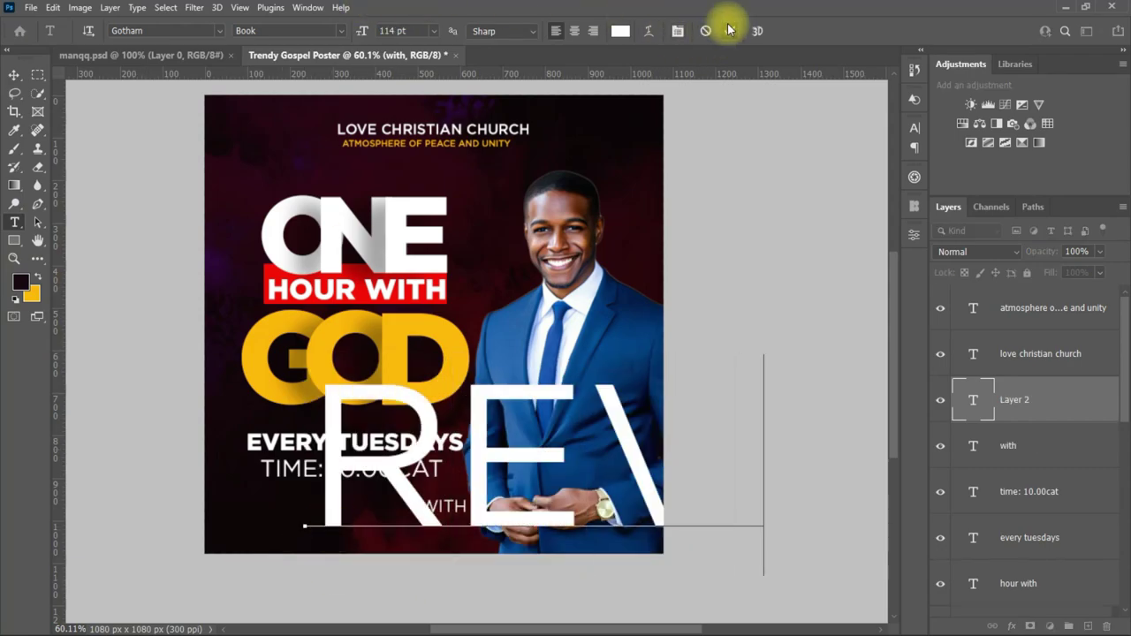
left_click(730, 31)
left_click(13, 76)
key("ctrl+t")
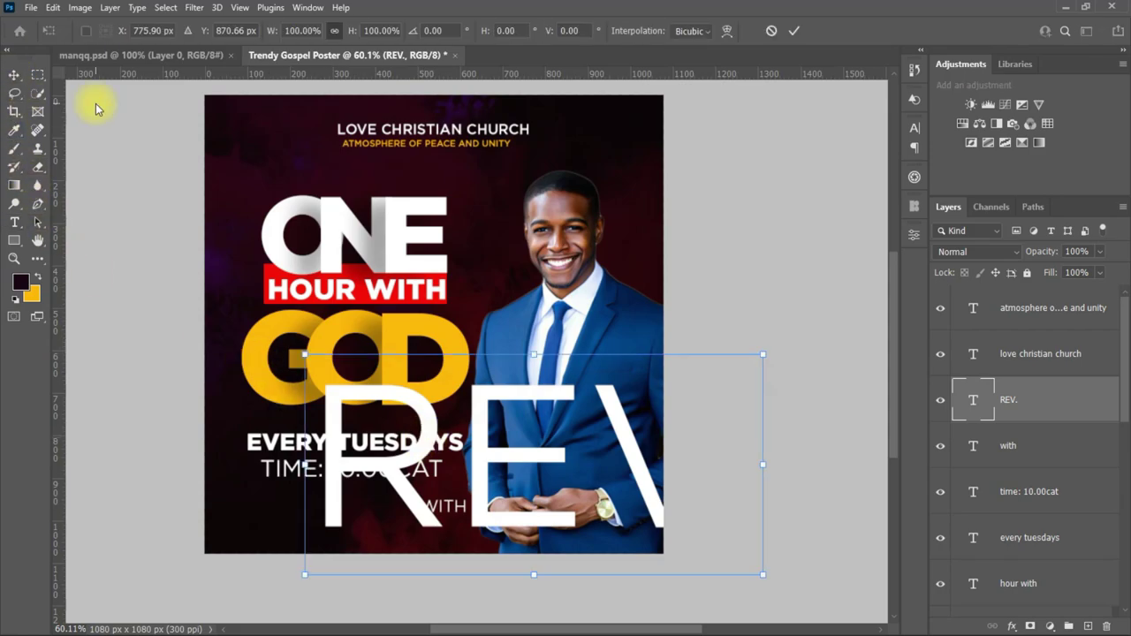
left_click_drag(763, 464, 323, 466)
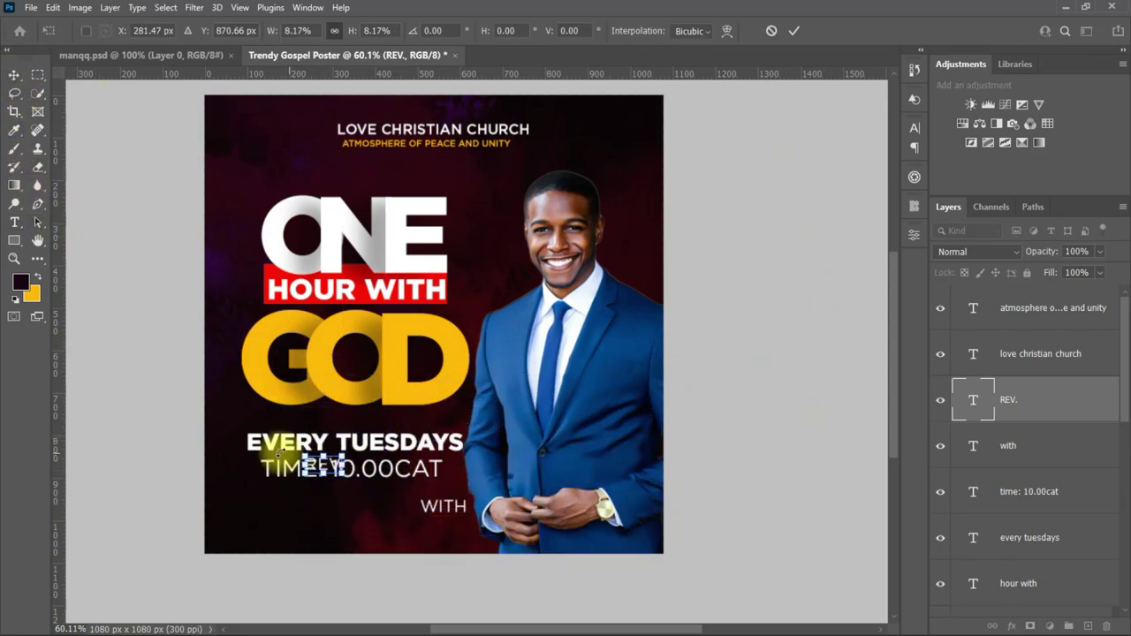
left_click(14, 75)
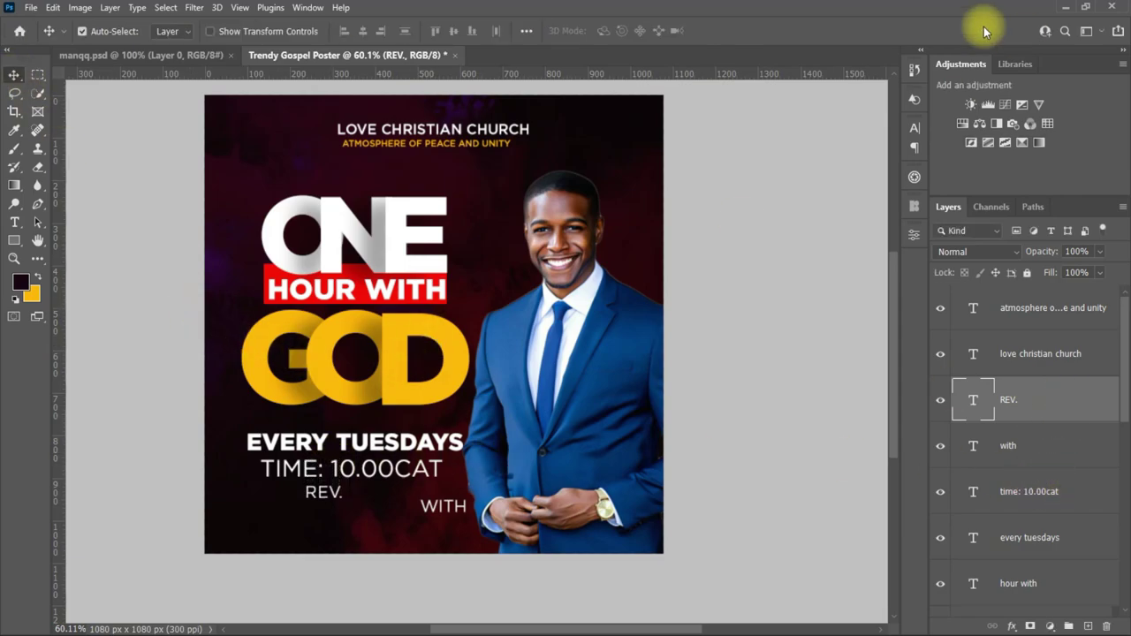
left_click_drag(318, 493, 328, 507)
- Give REV. a heavier Gotham Black weight and line it up with WITH
left_click(914, 126)
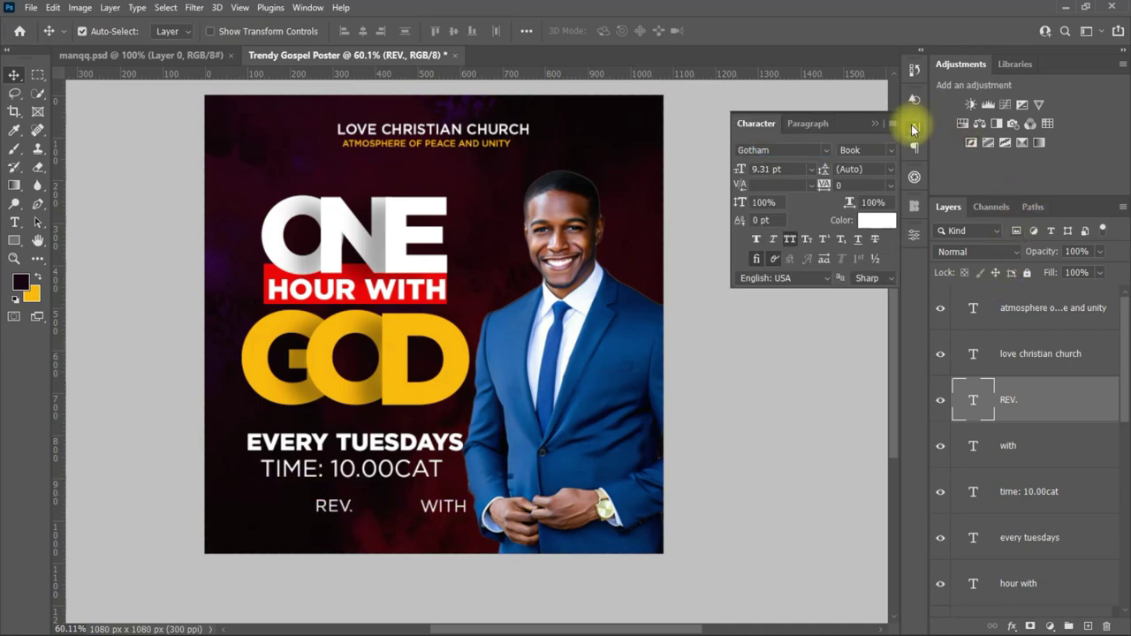
left_click(884, 150)
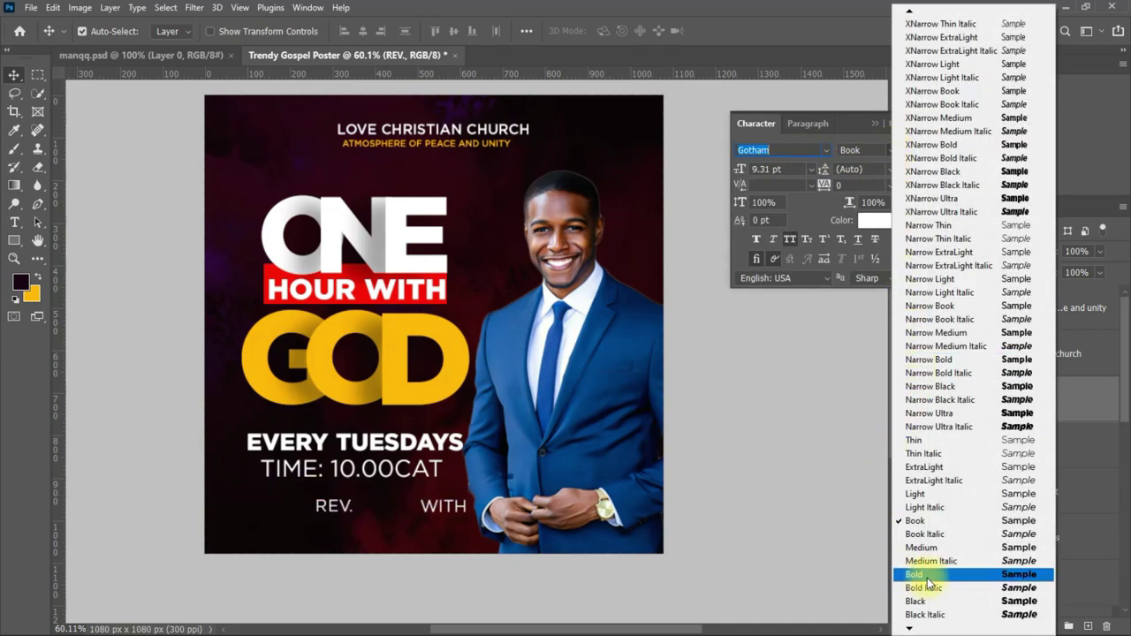
left_click(916, 601)
mouse_move(344, 497)
left_mouse_down()
mouse_move(482, 510)
mouse_move(549, 477)
mouse_move(521, 477)
left_mouse_up()
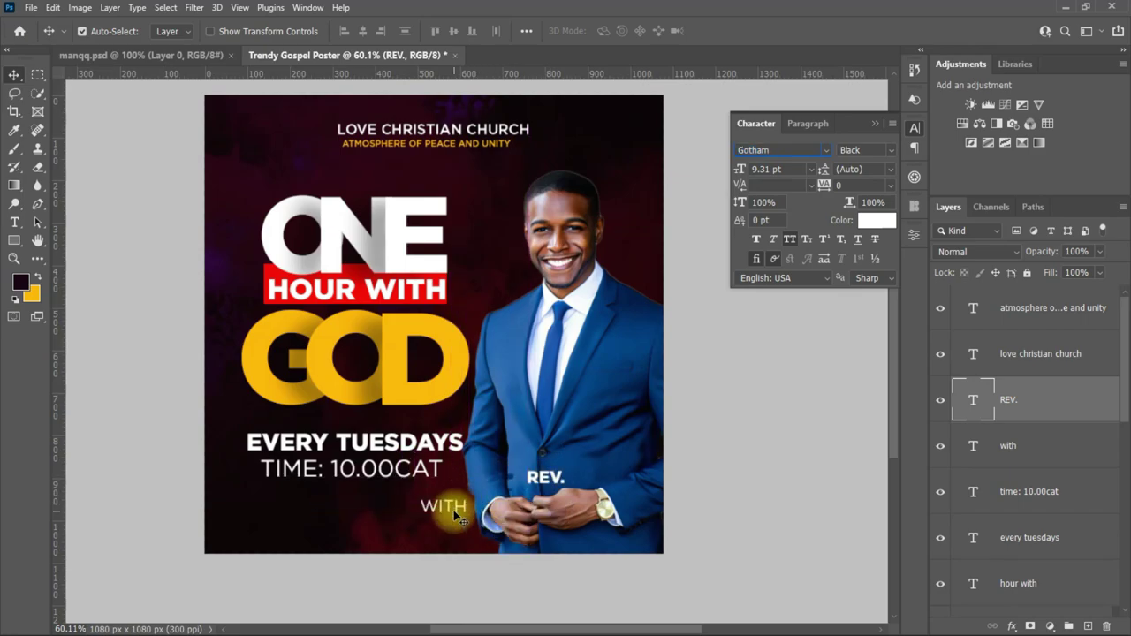
mouse_move(444, 505)
left_mouse_down()
mouse_move(492, 477)
mouse_move(534, 488)
mouse_move(492, 459)
mouse_move(507, 481)
mouse_move(531, 484)
mouse_move(487, 483)
mouse_move(527, 478)
left_mouse_up()
left_click(492, 477)
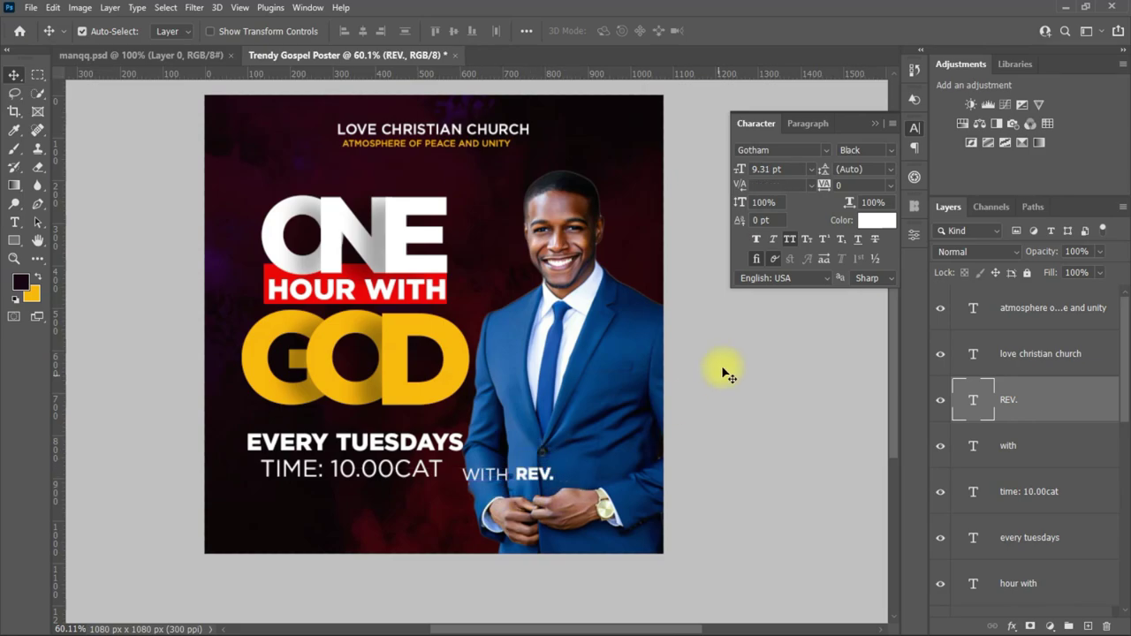
- Colour REV. yellow (feb800), sampled from the GOD title
left_click(887, 222)
left_click(455, 349)
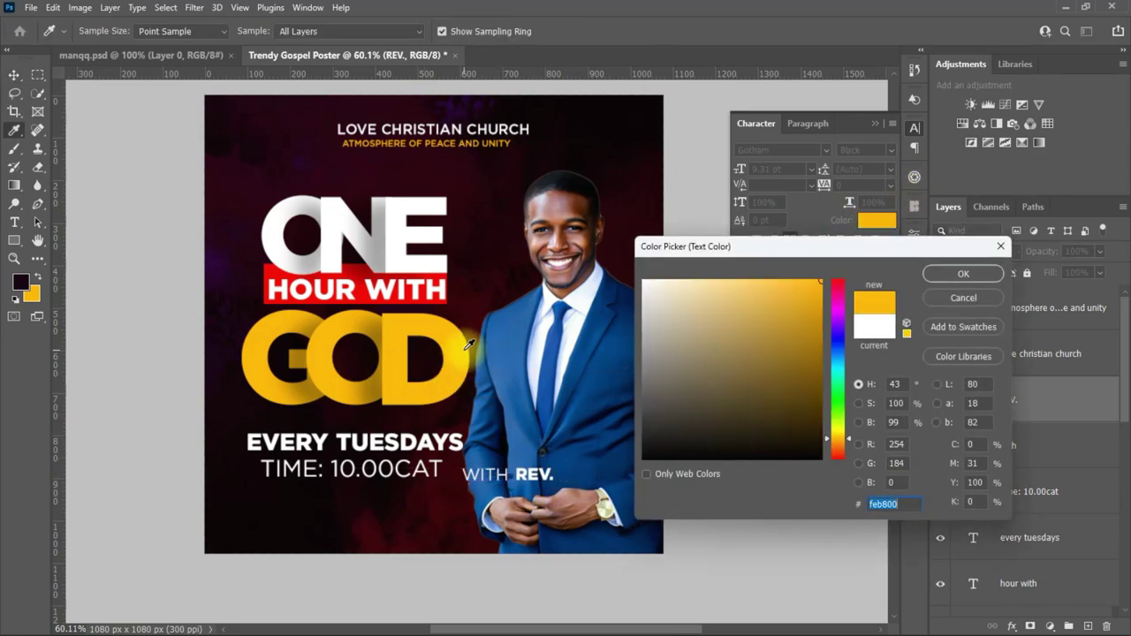
left_click(963, 274)
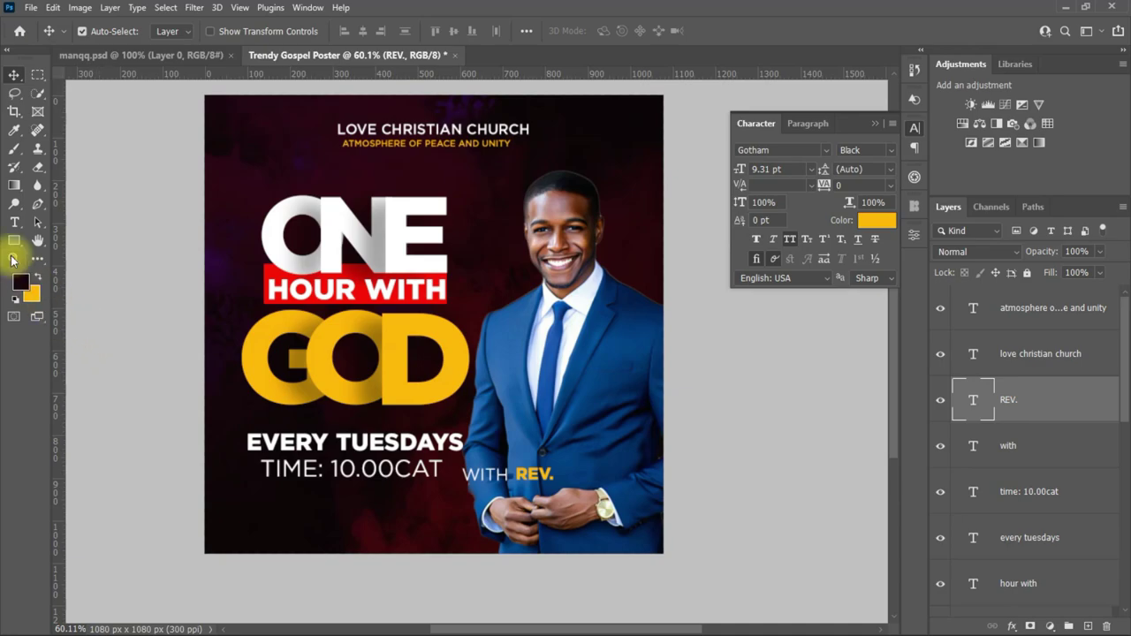
left_click(14, 222)
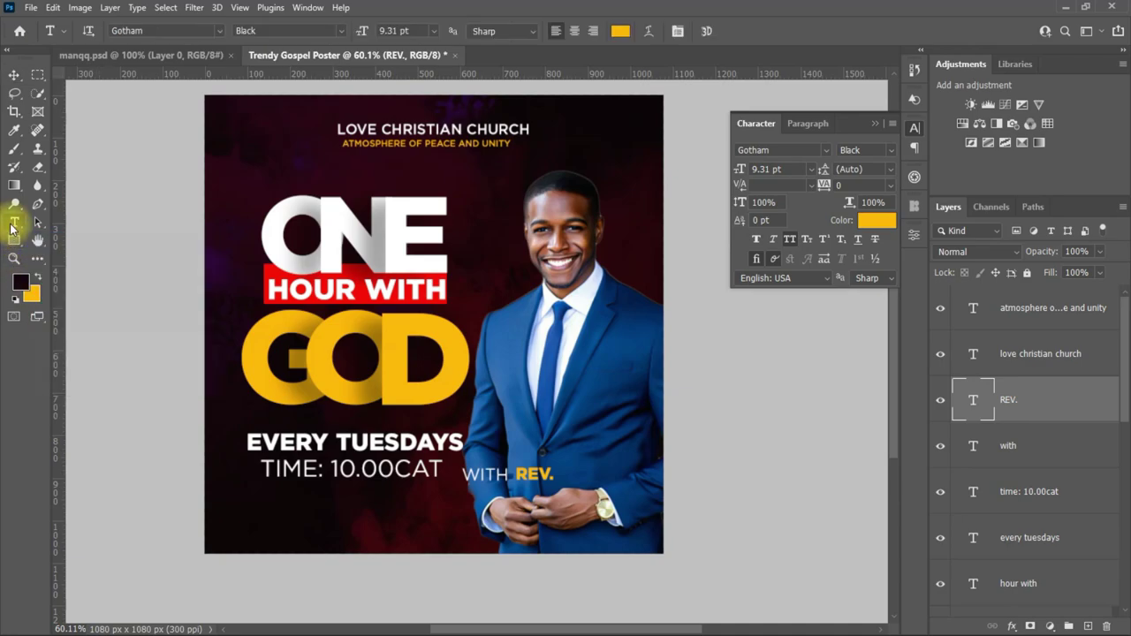
- Type the reverend's name in Blacksword Regular with All Caps turned off
left_click(295, 510)
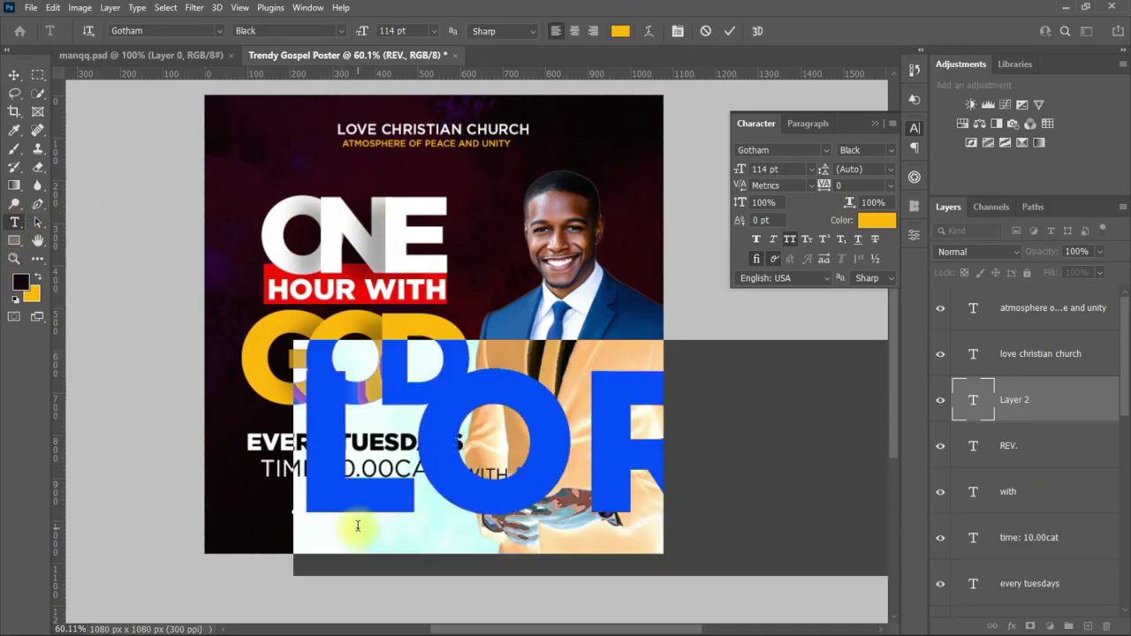
type("R")
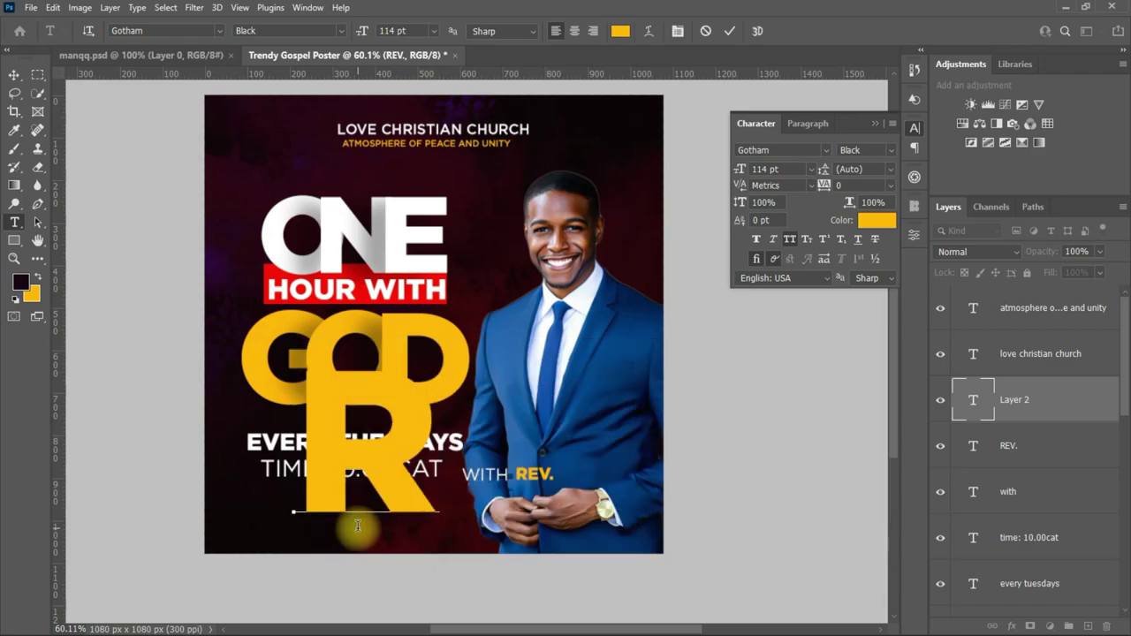
type("AP")
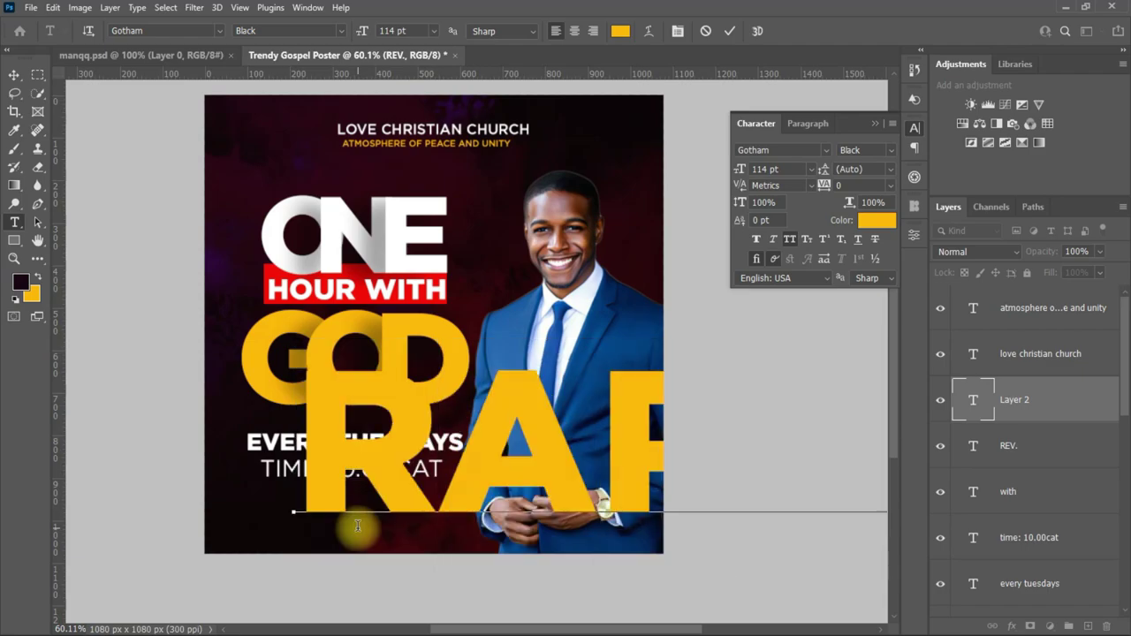
left_click(14, 75)
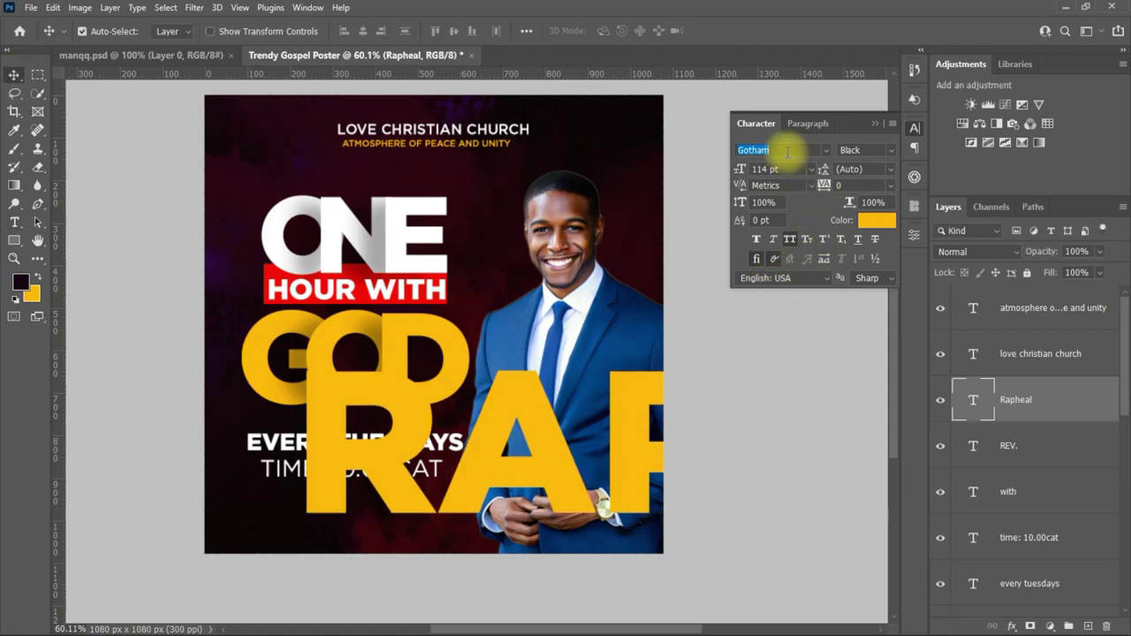
type("balc")
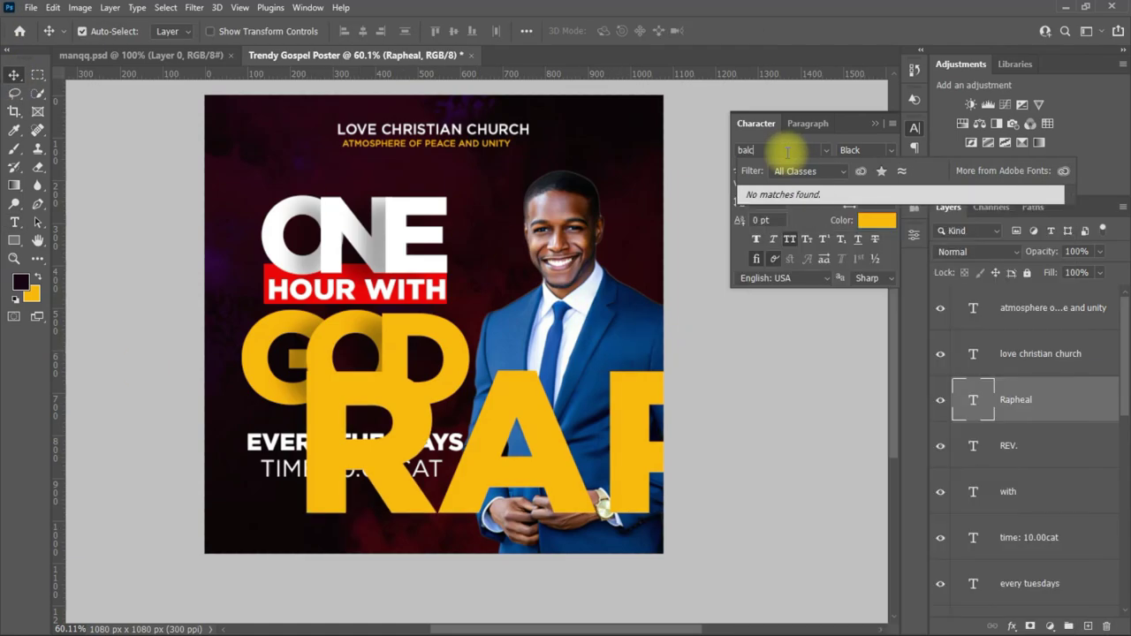
key("BackSpace")
key("BackSpace")
key("BackSpace")
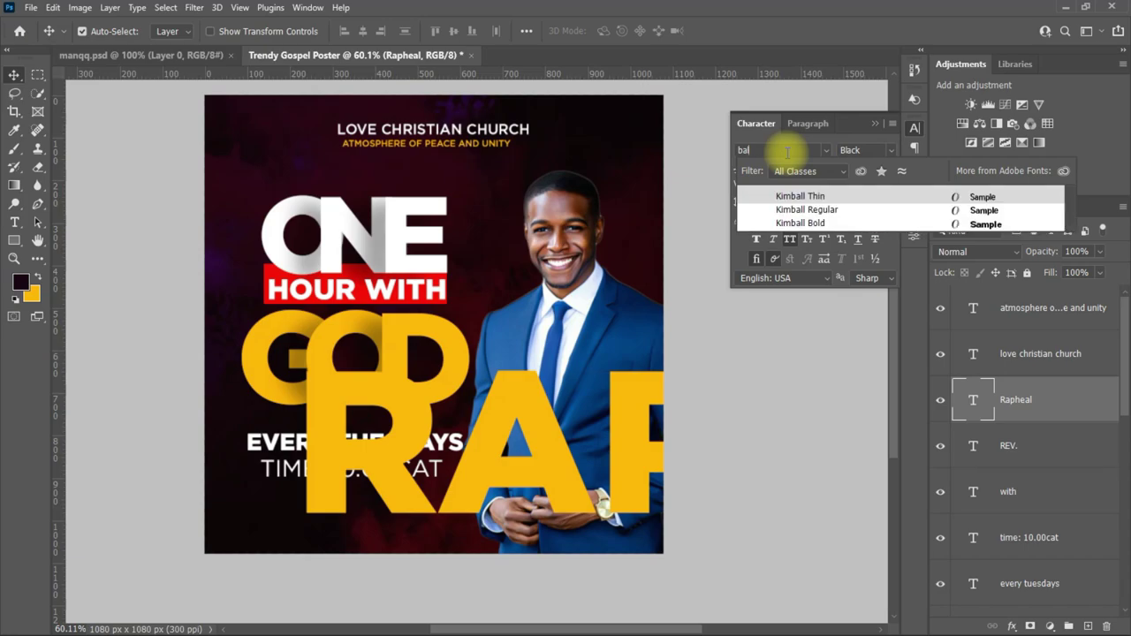
type("lacksword")
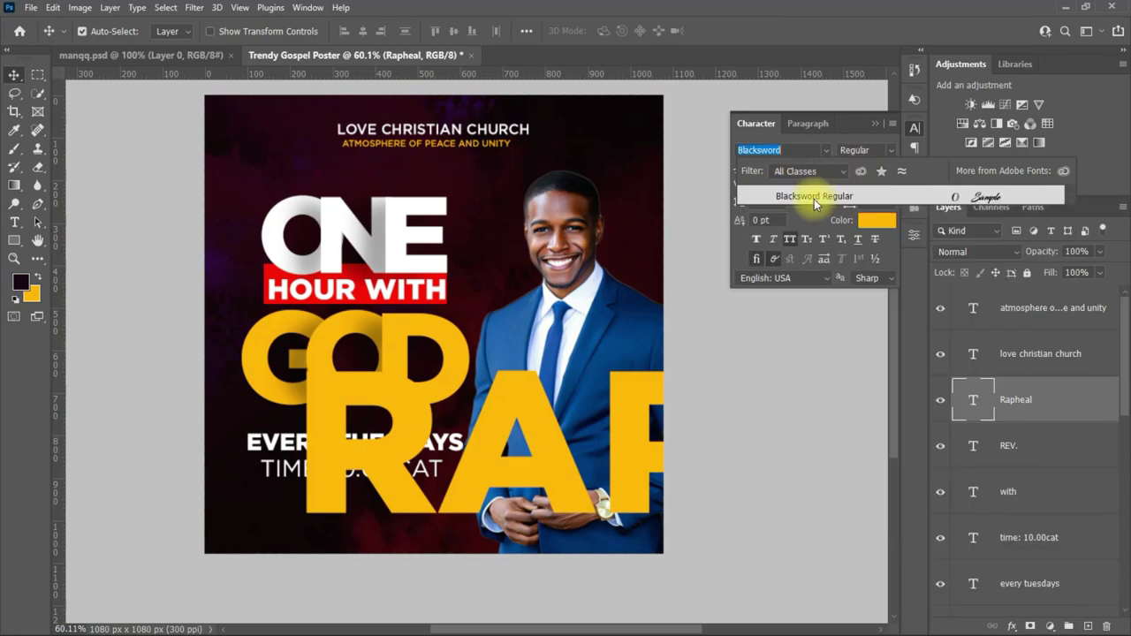
left_click(808, 189)
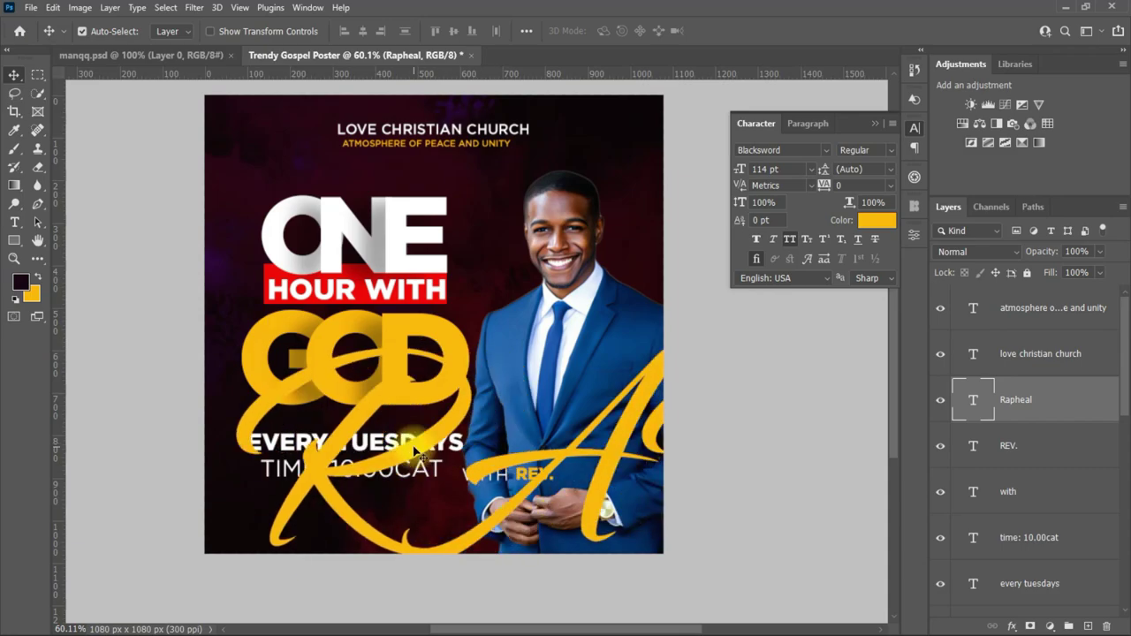
left_click(789, 239)
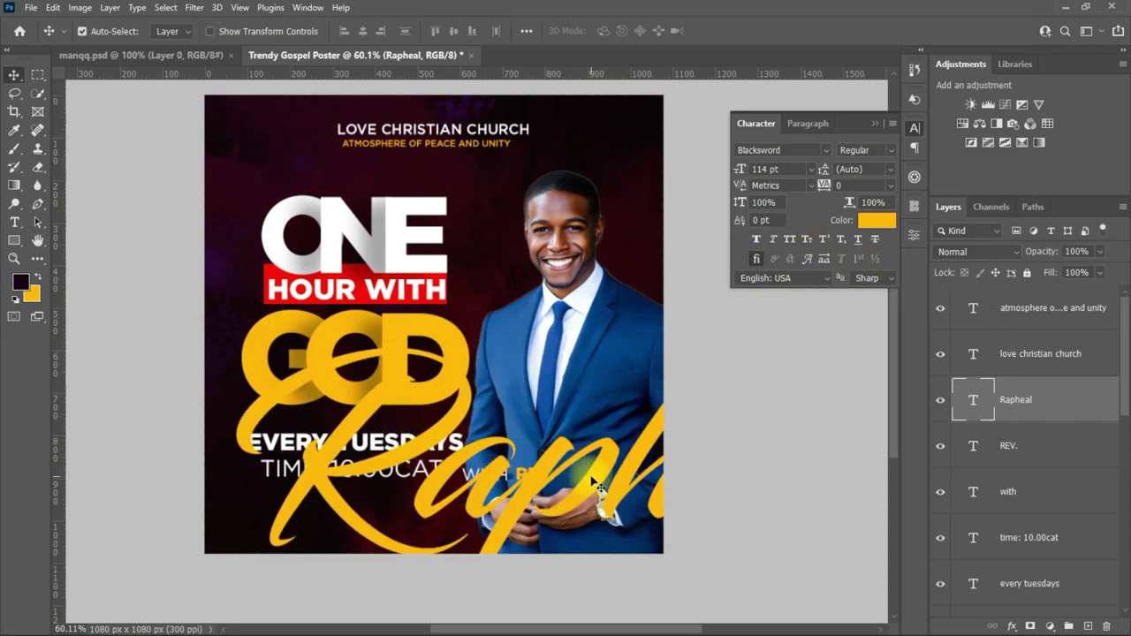
- Scale the name down and line it up right after REV
key("ctrl+t")
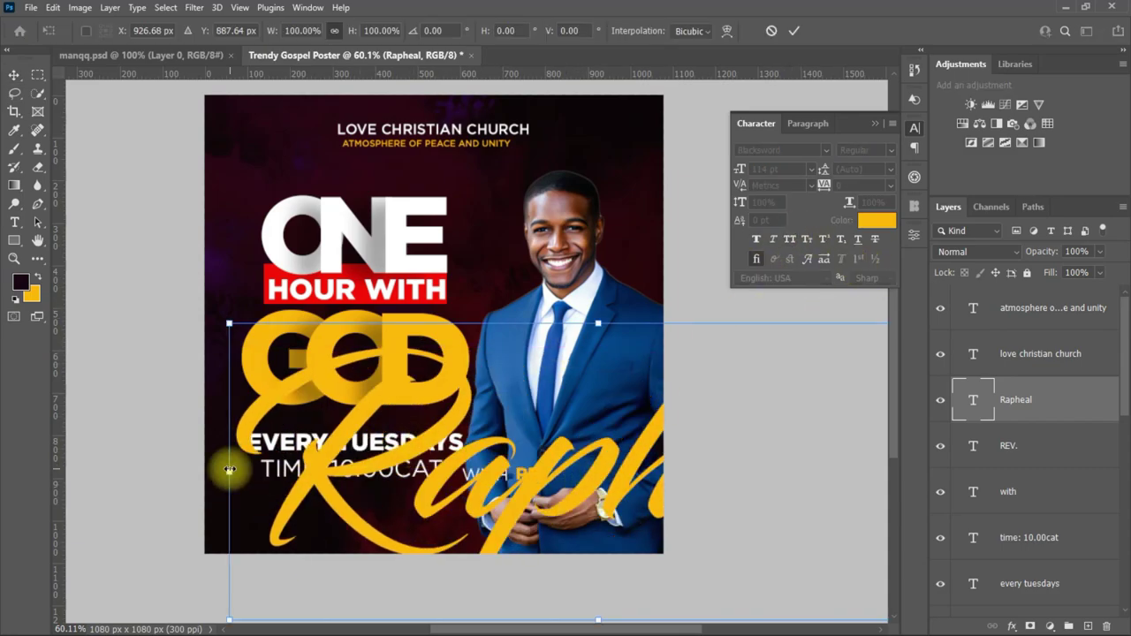
mouse_move(227, 467)
left_mouse_down()
mouse_move(725, 513)
mouse_move(404, 475)
mouse_move(579, 478)
left_mouse_up()
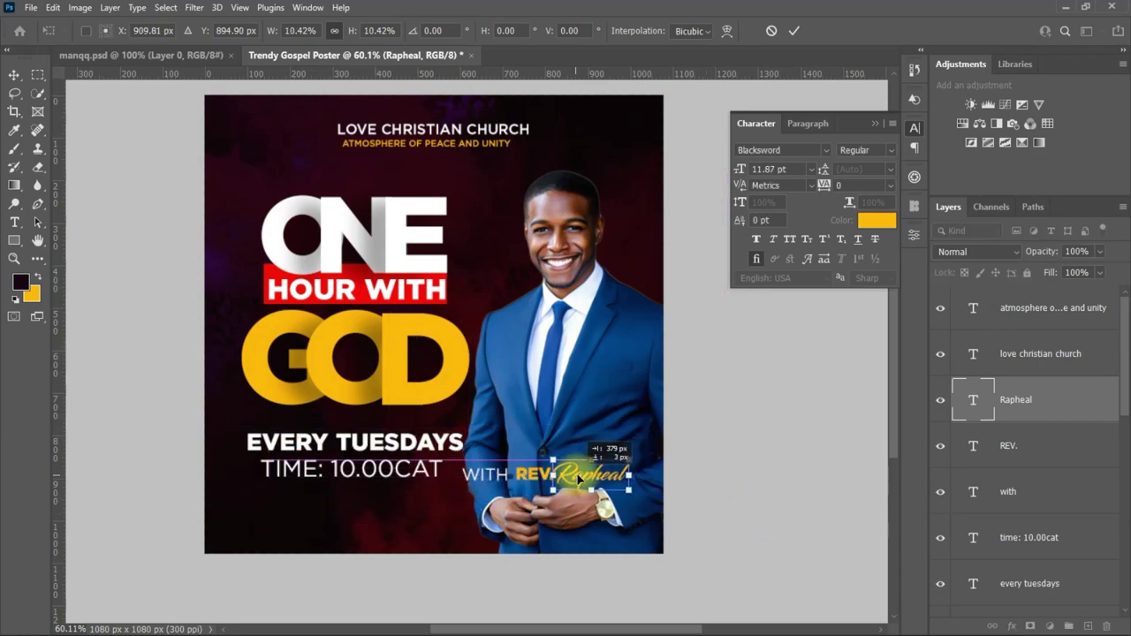
left_click(793, 31)
type("204")
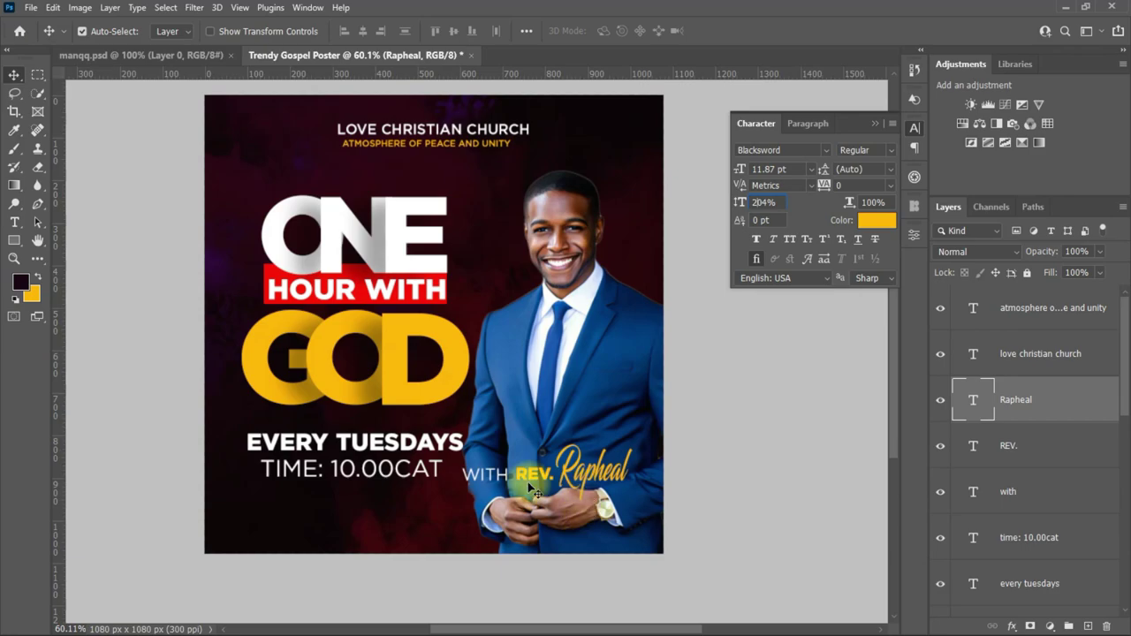
scroll(631, 459, "up", 2)
scroll(631, 458, "up", 2)
left_click_drag(564, 505, 579, 505)
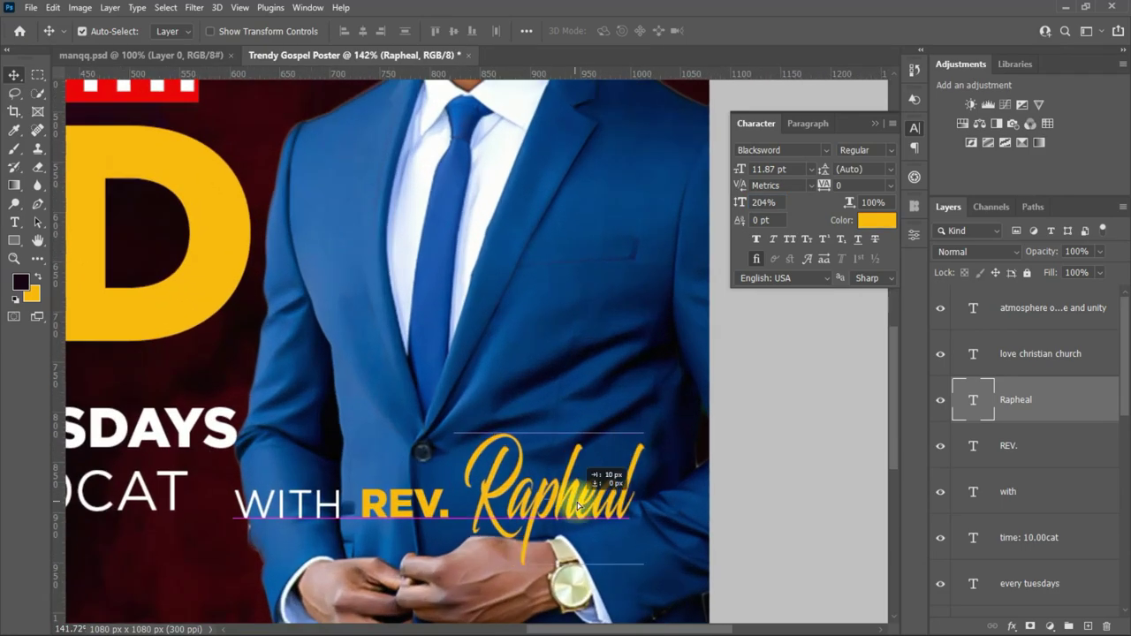
- Select the WITH layer and set its size value to 8
left_click(292, 502)
type("8")
key("Return")
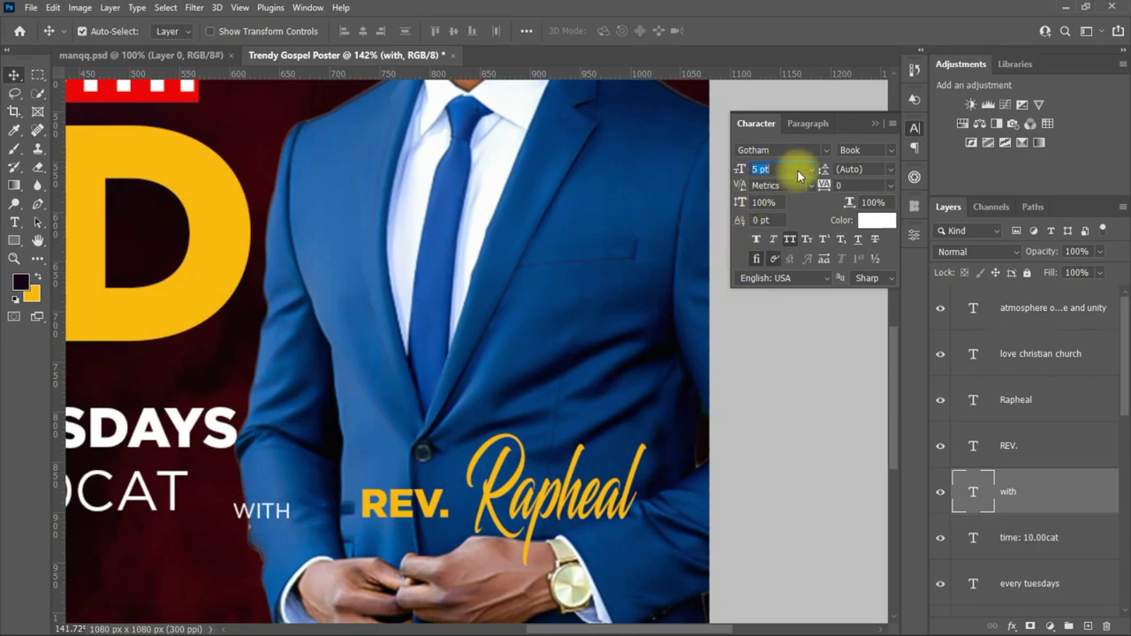
left_click_drag(265, 510, 329, 512)
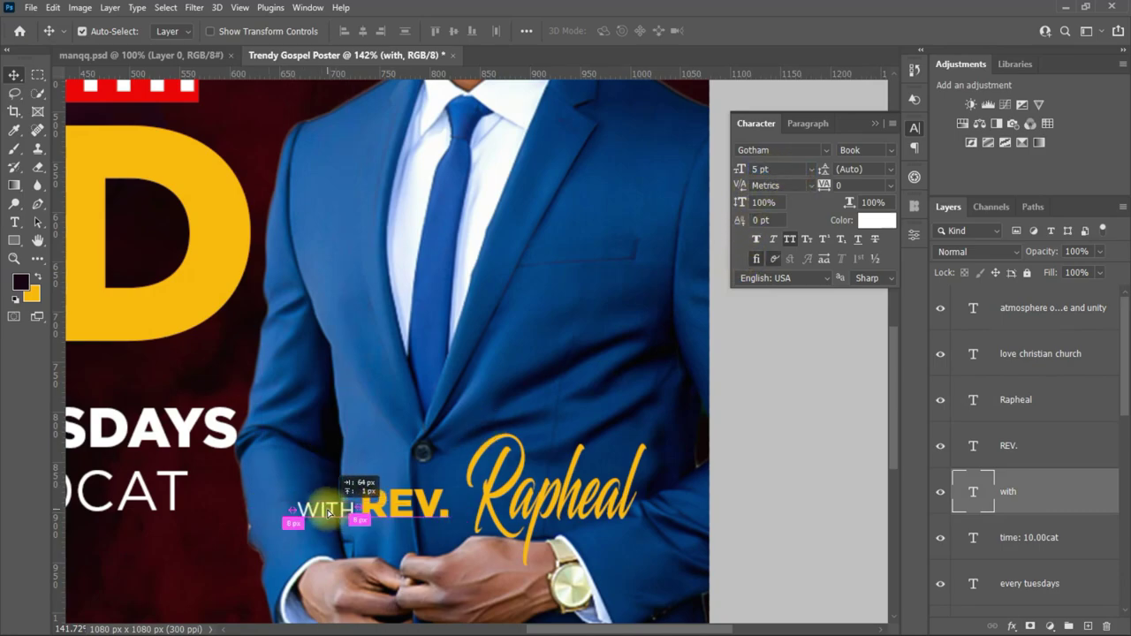
key("ctrl+z")
- Add a first drop shadow to WITH and nudge WITH toward REV
double_click(1050, 491)
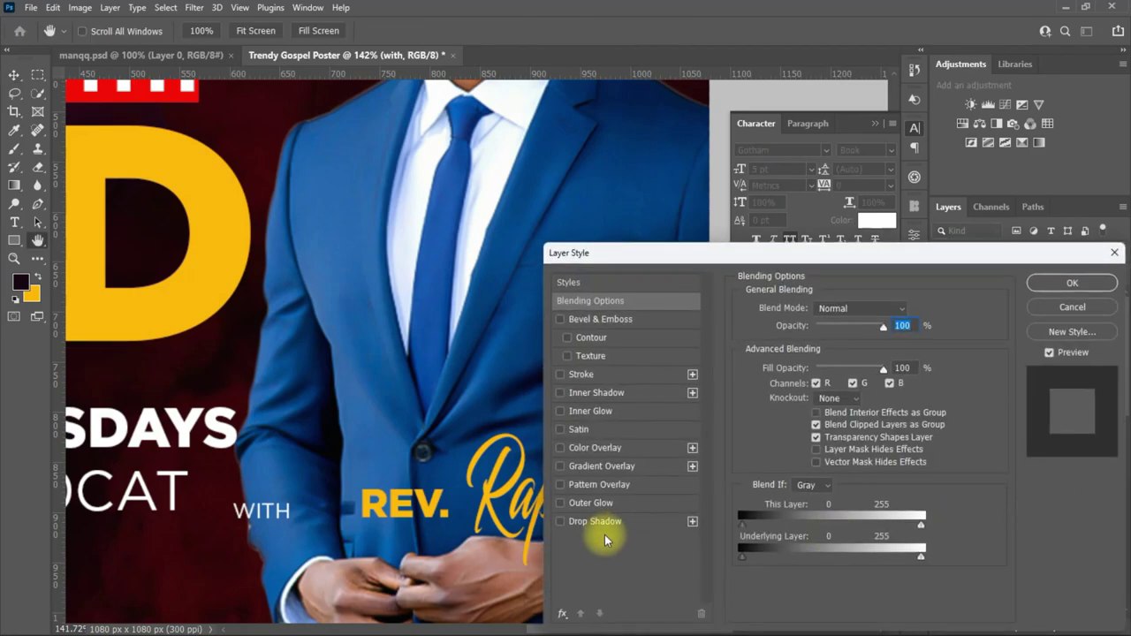
left_click(584, 521)
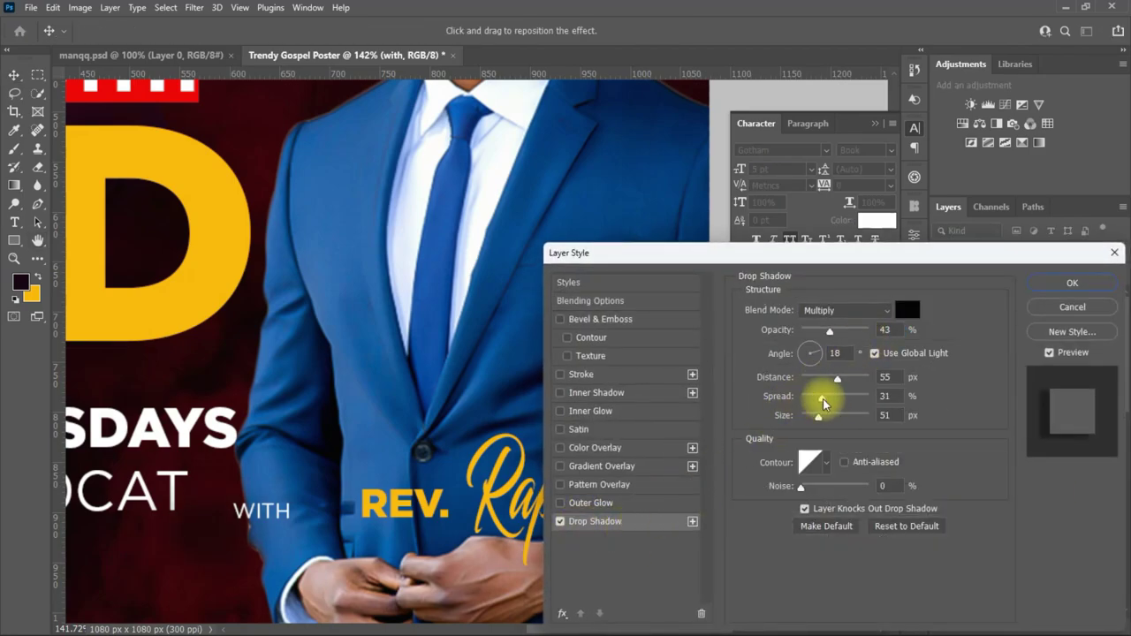
left_click_drag(799, 397, 831, 398)
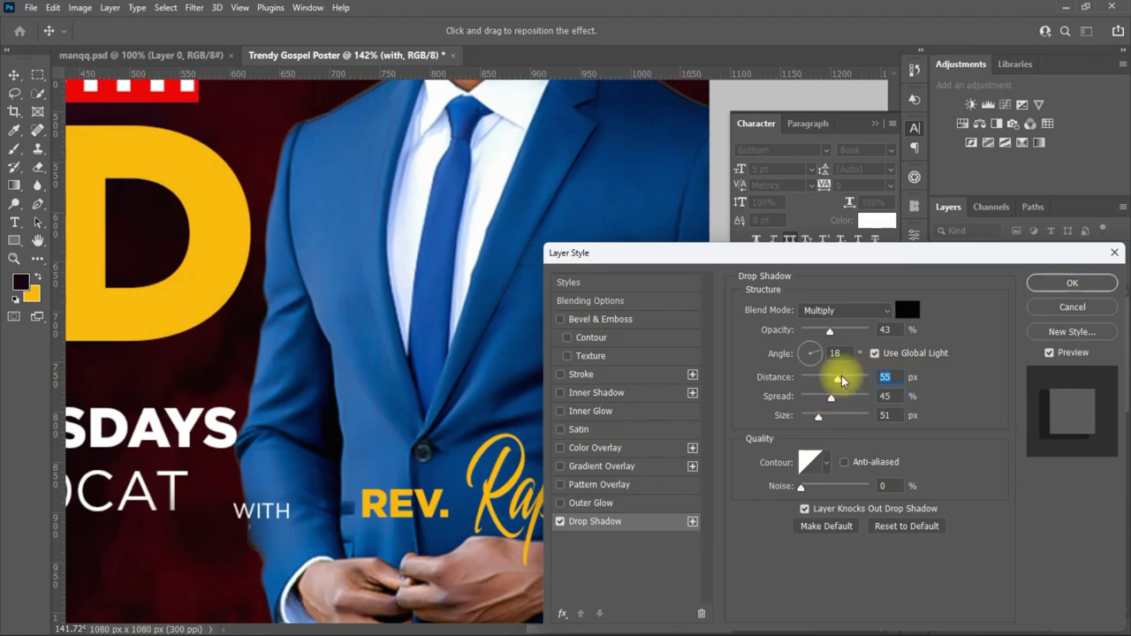
type("0")
left_click(790, 363)
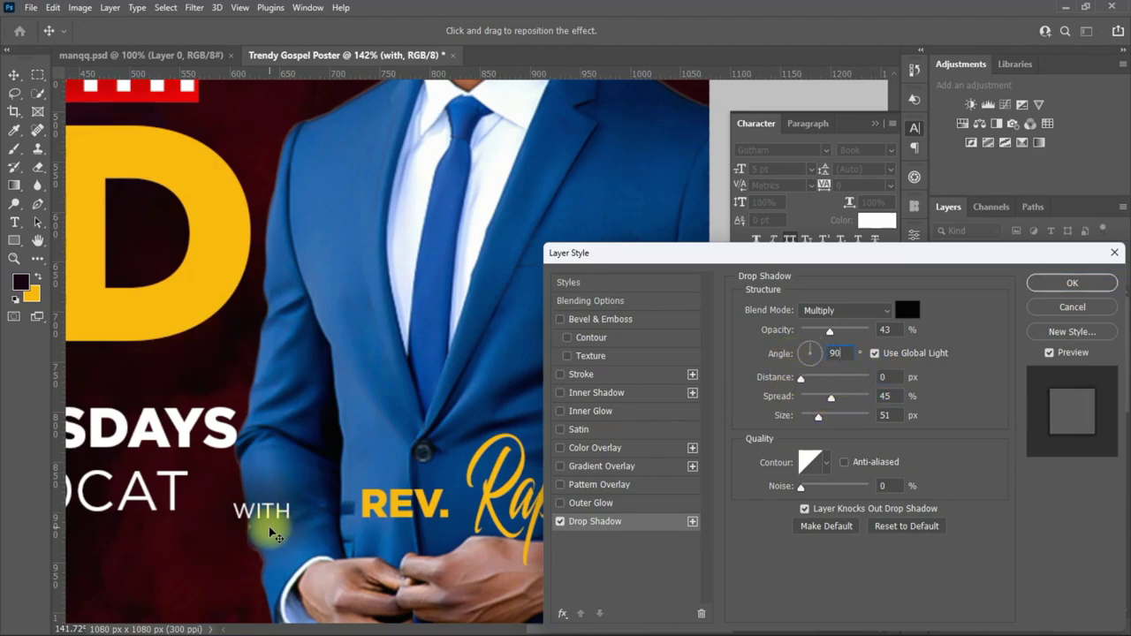
left_click_drag(286, 505, 259, 513)
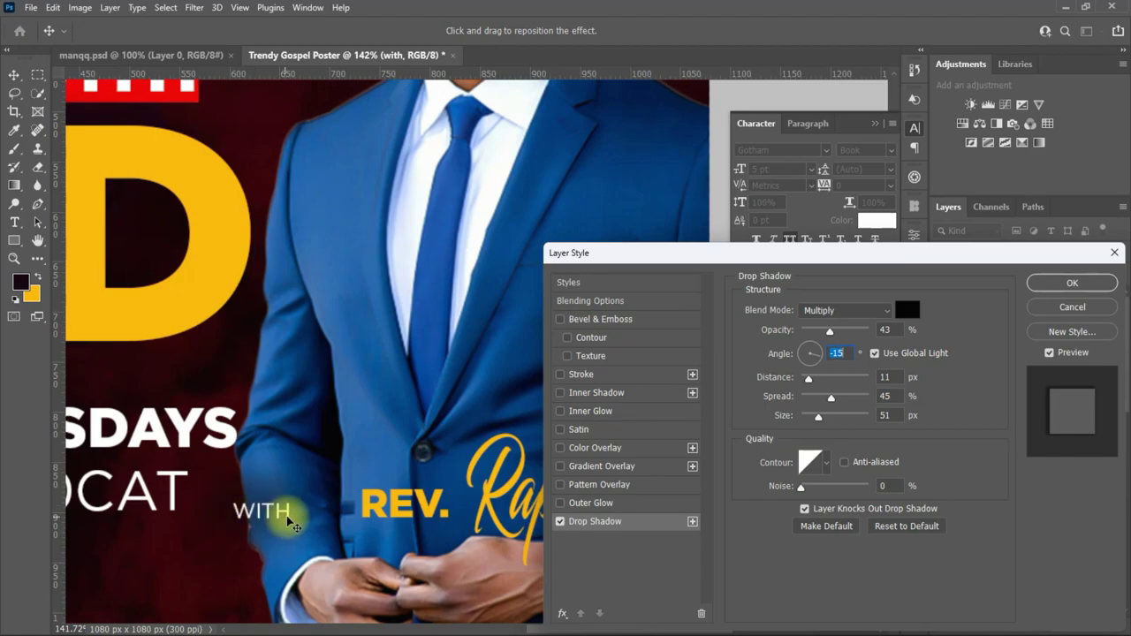
left_click(1072, 283)
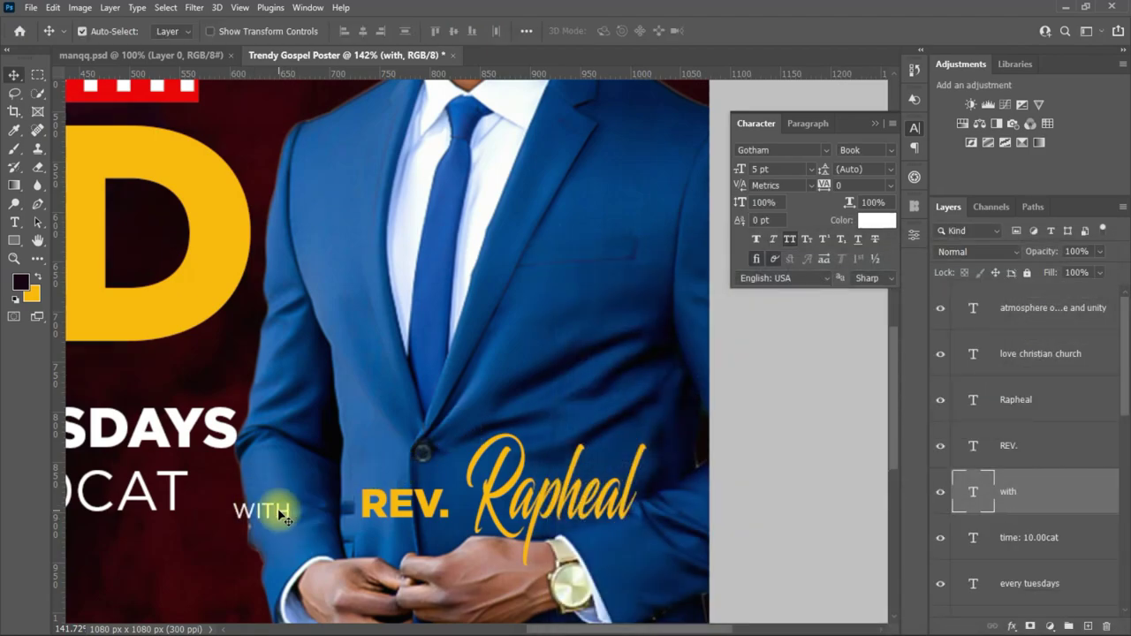
left_click_drag(278, 513, 337, 517)
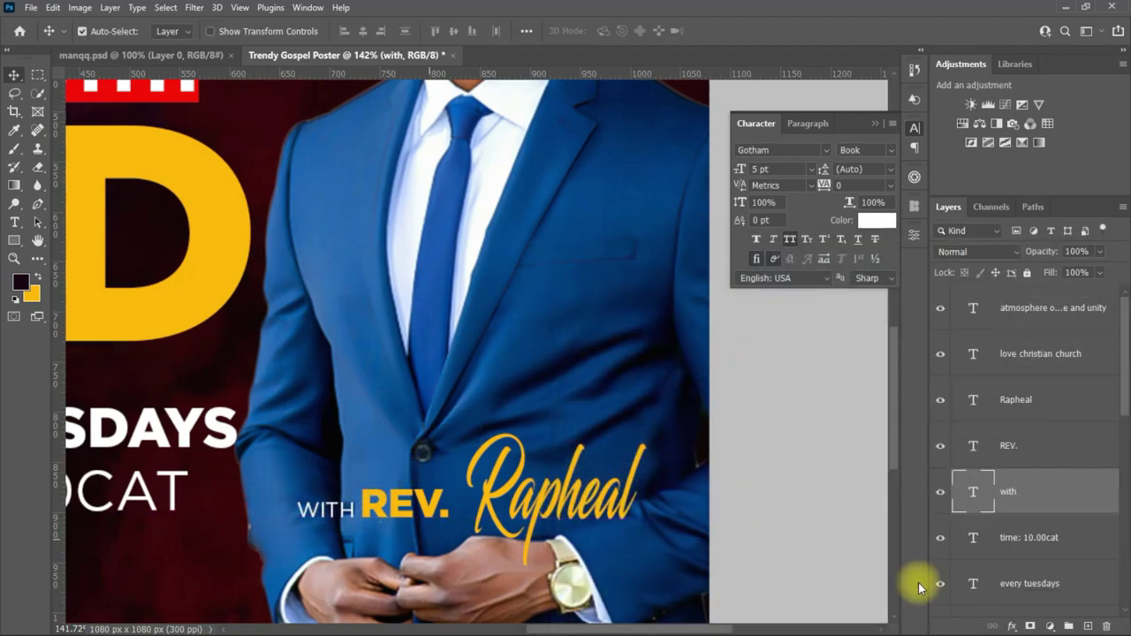
- Reset the WITH drop shadow, then set 90° angle, 27% spread, 1 px distance
double_click(1064, 498)
left_click(617, 516)
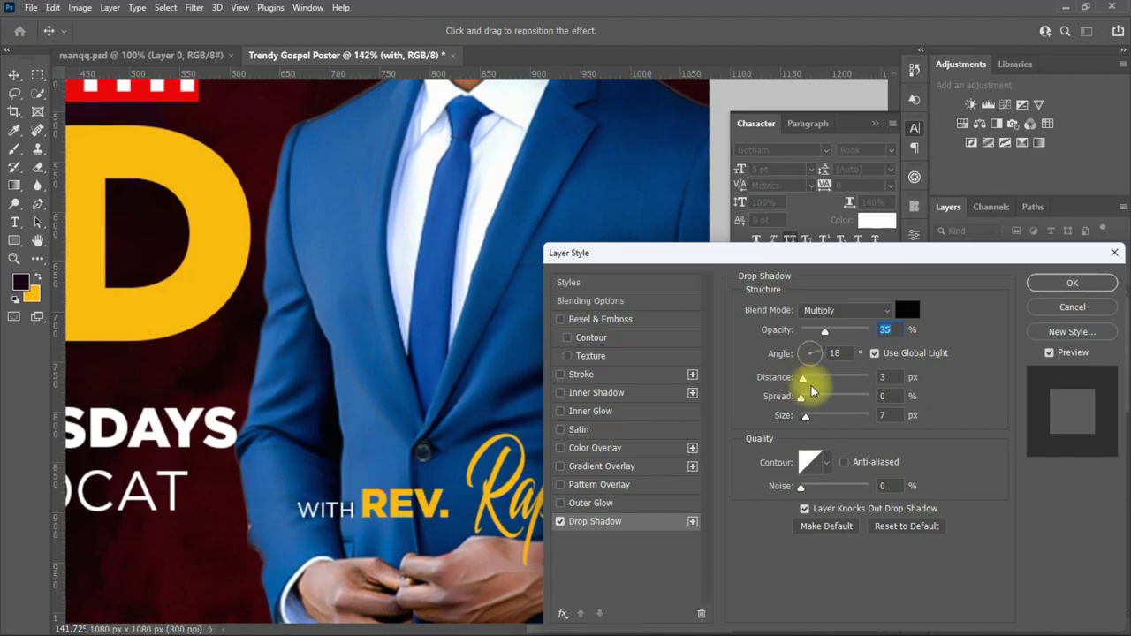
mouse_move(803, 387)
left_mouse_down()
mouse_move(817, 387)
mouse_move(820, 402)
left_mouse_up()
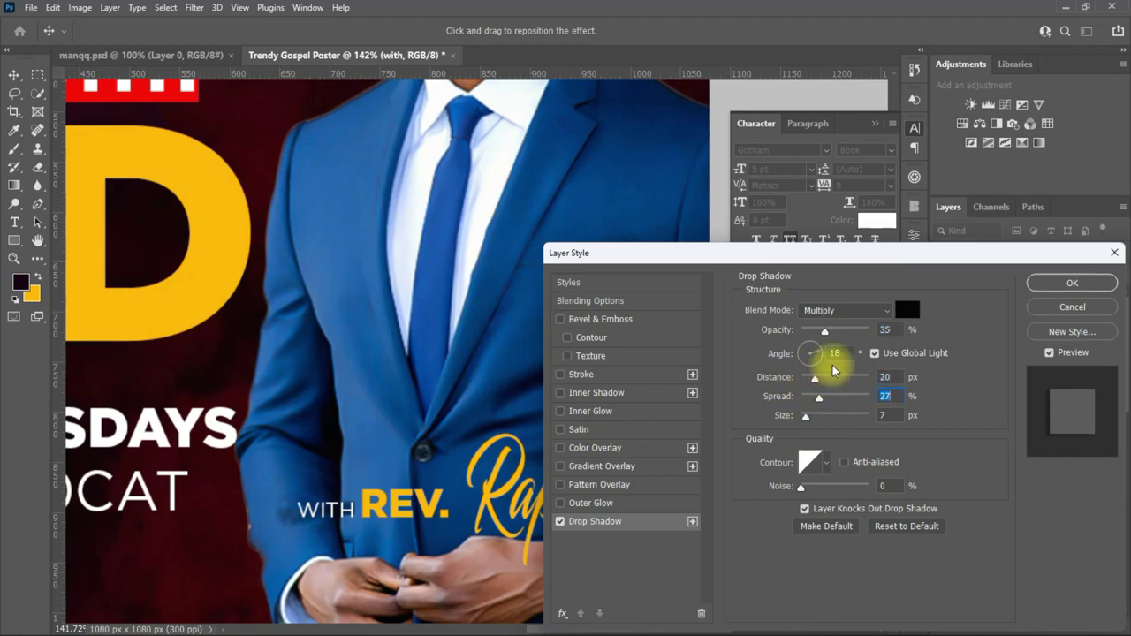
double_click(835, 353)
type("90")
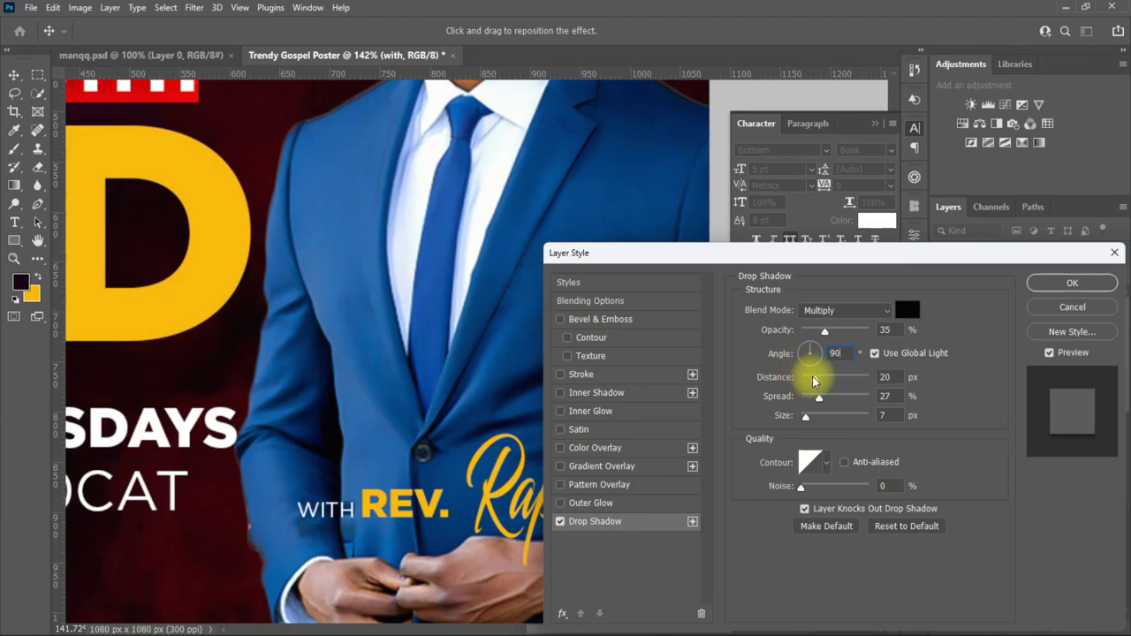
left_click(907, 526)
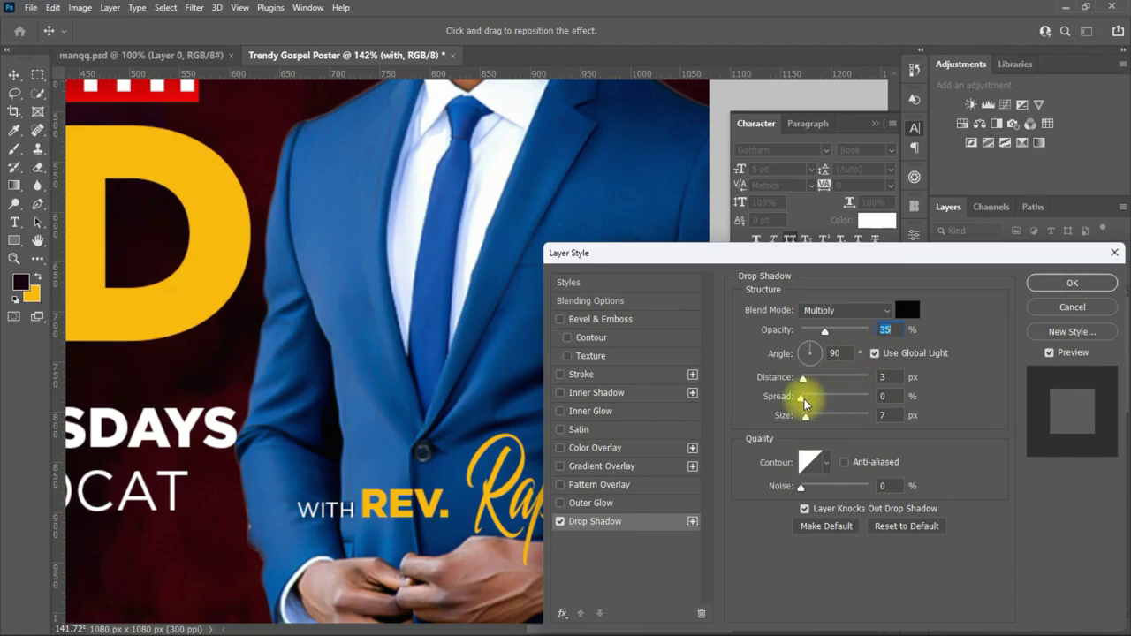
left_click_drag(803, 398, 819, 404)
left_click_drag(806, 378, 798, 378)
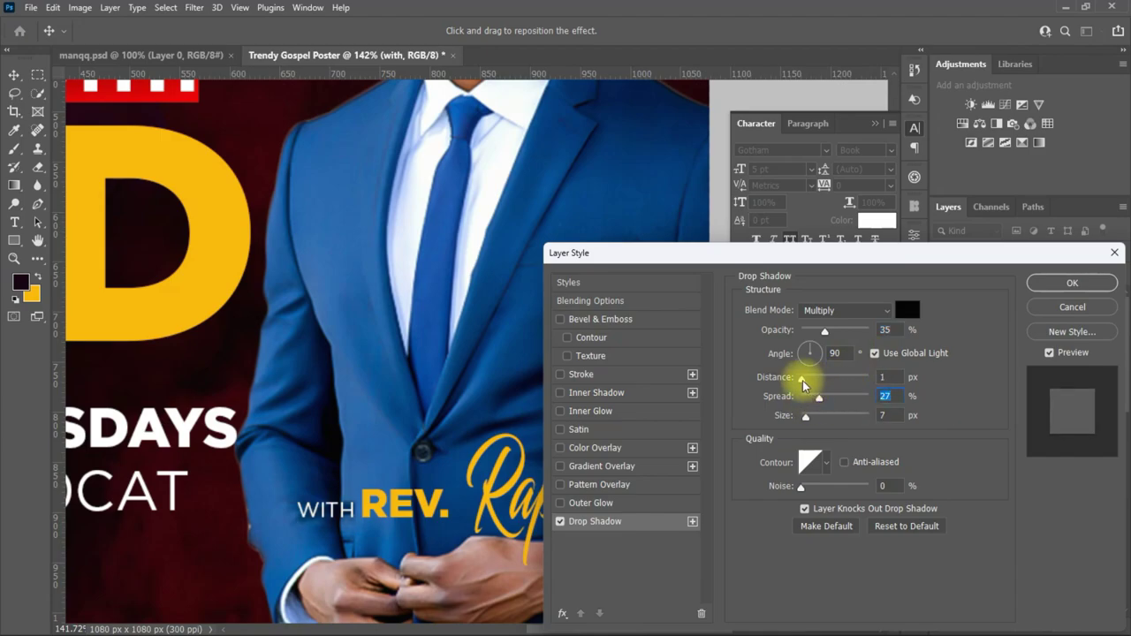
left_click(1045, 284)
- Colour the ATMOSPHERE OF PEACE AND UNITY tagline red (fa0000) from the HOUR WITH banner
scroll(585, 488, "down", 2)
scroll(585, 488, "down", 2)
scroll(585, 488, "up", 1)
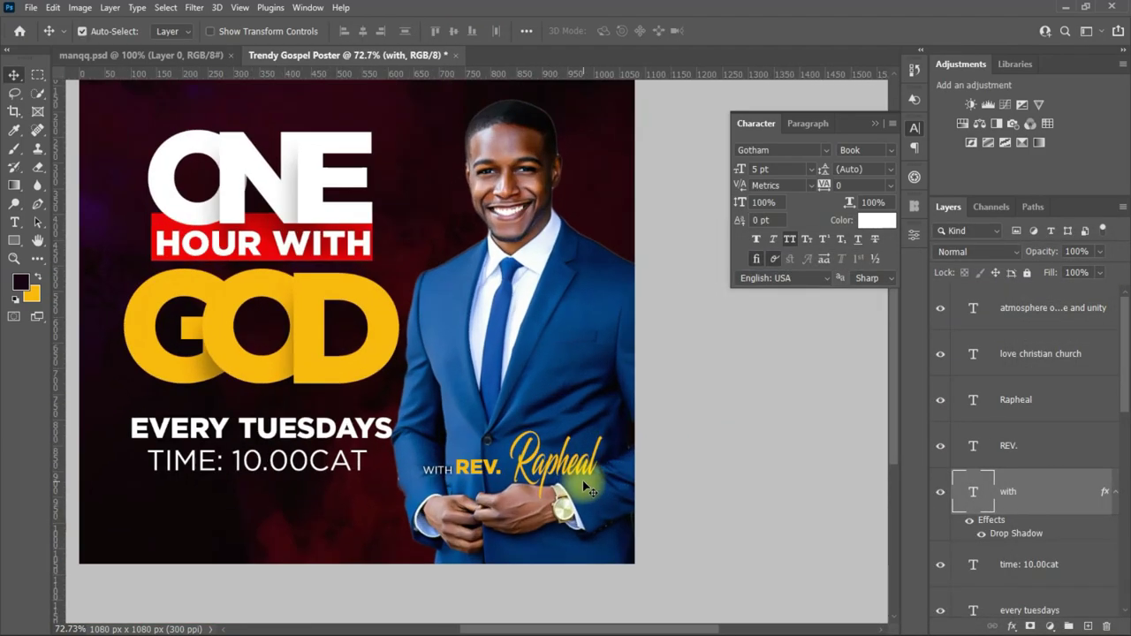
scroll(585, 488, "down", 1)
scroll(879, 449, "up", 1)
scroll(899, 403, "up", 1)
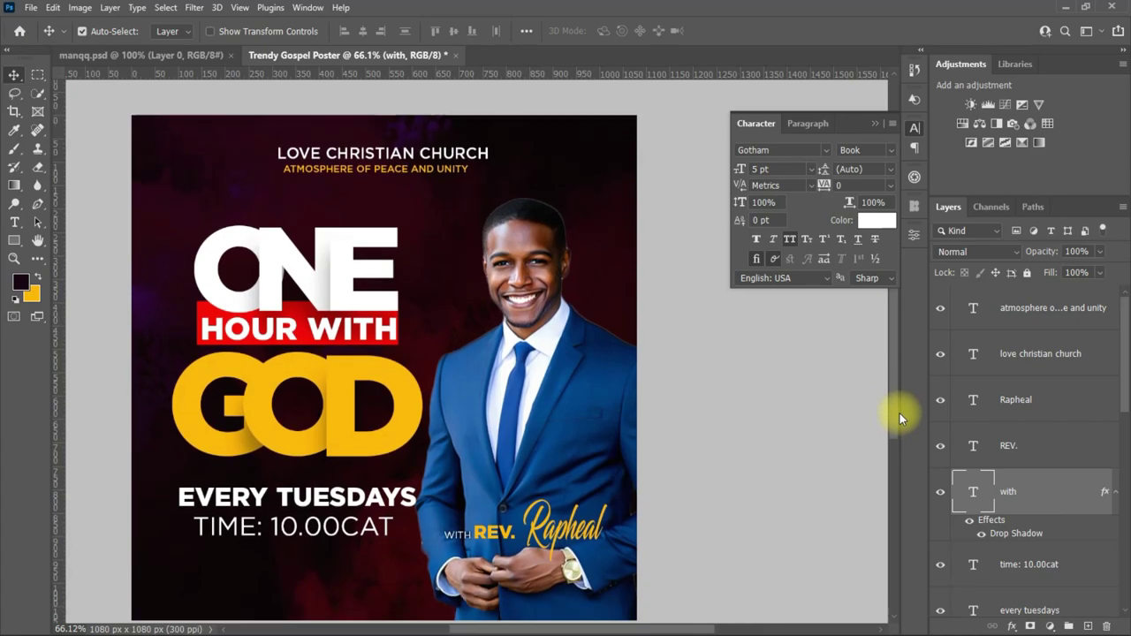
left_click(875, 221)
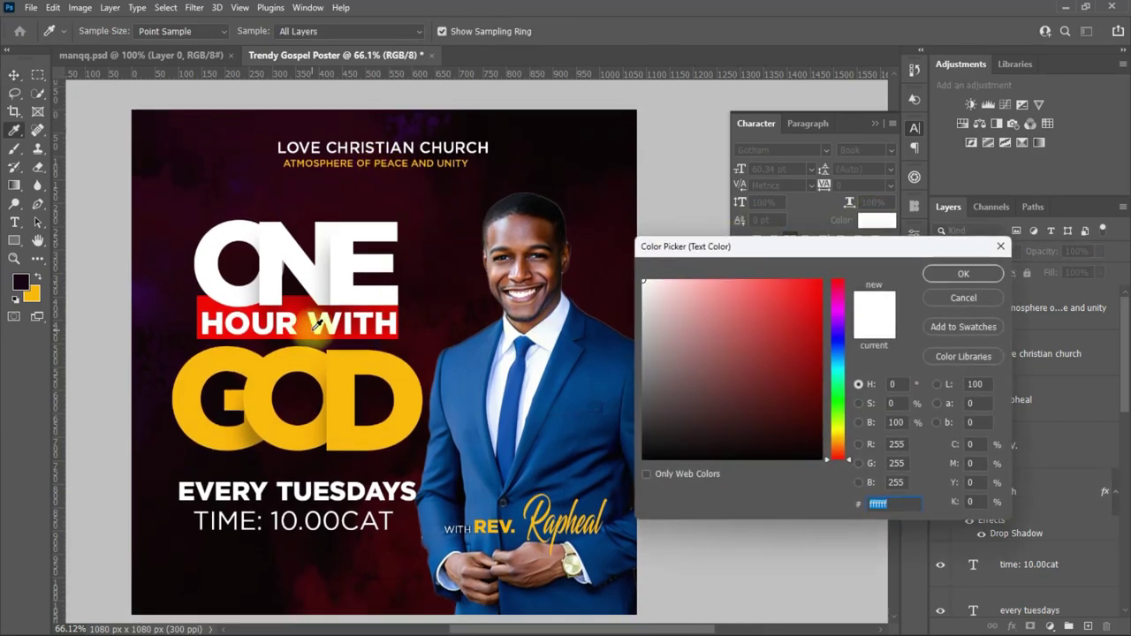
left_click(308, 328)
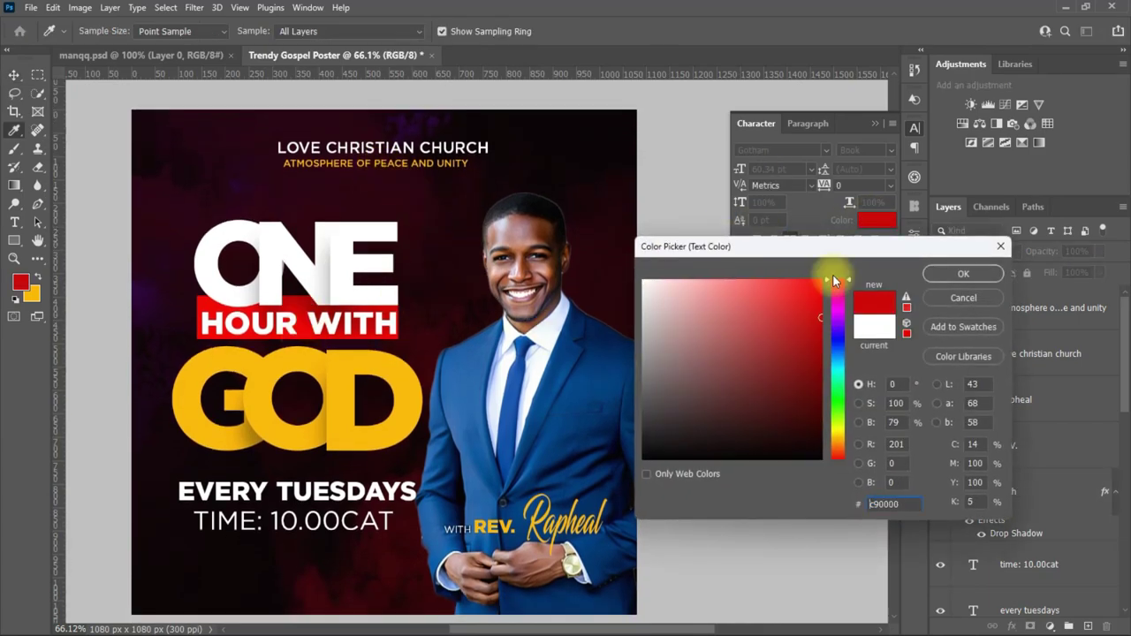
left_click(959, 274)
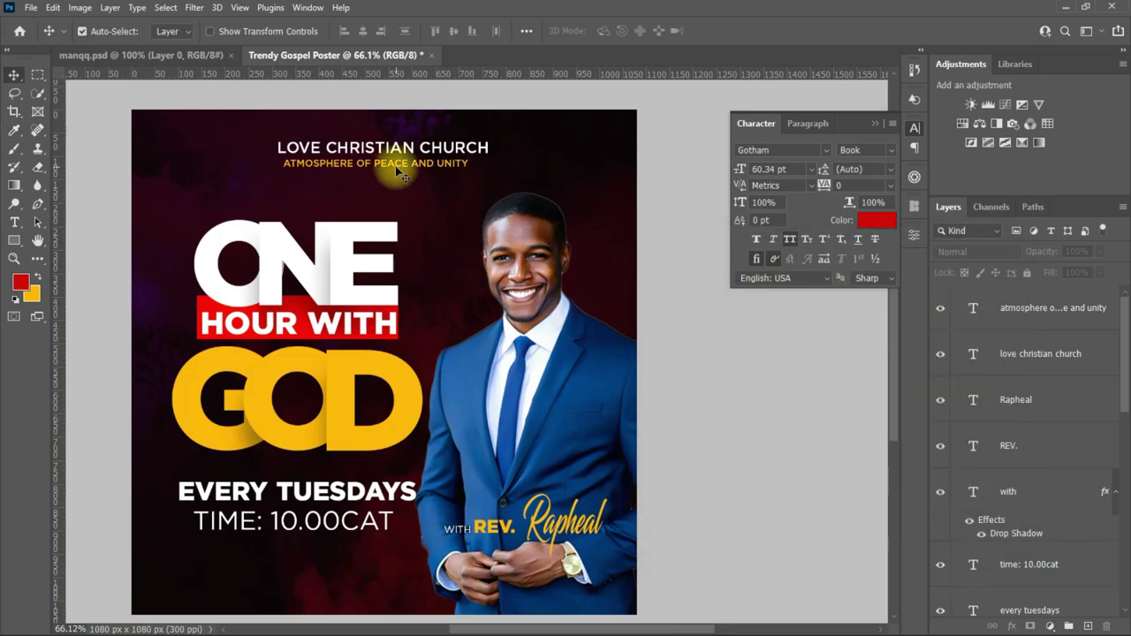
left_click(412, 166)
left_click(876, 220)
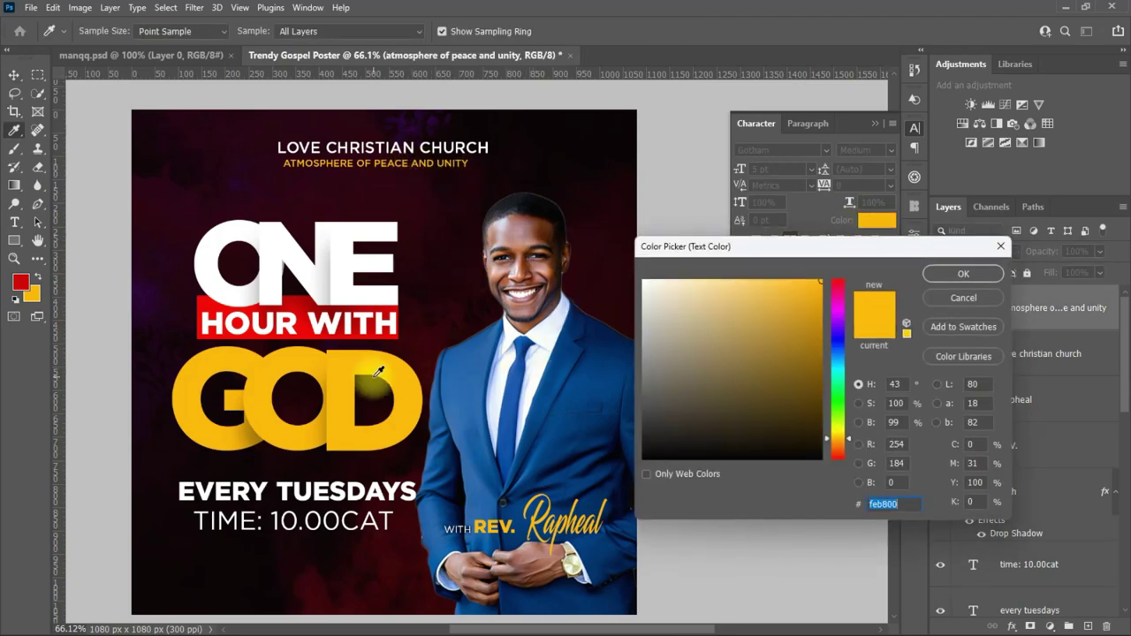
left_click(303, 328)
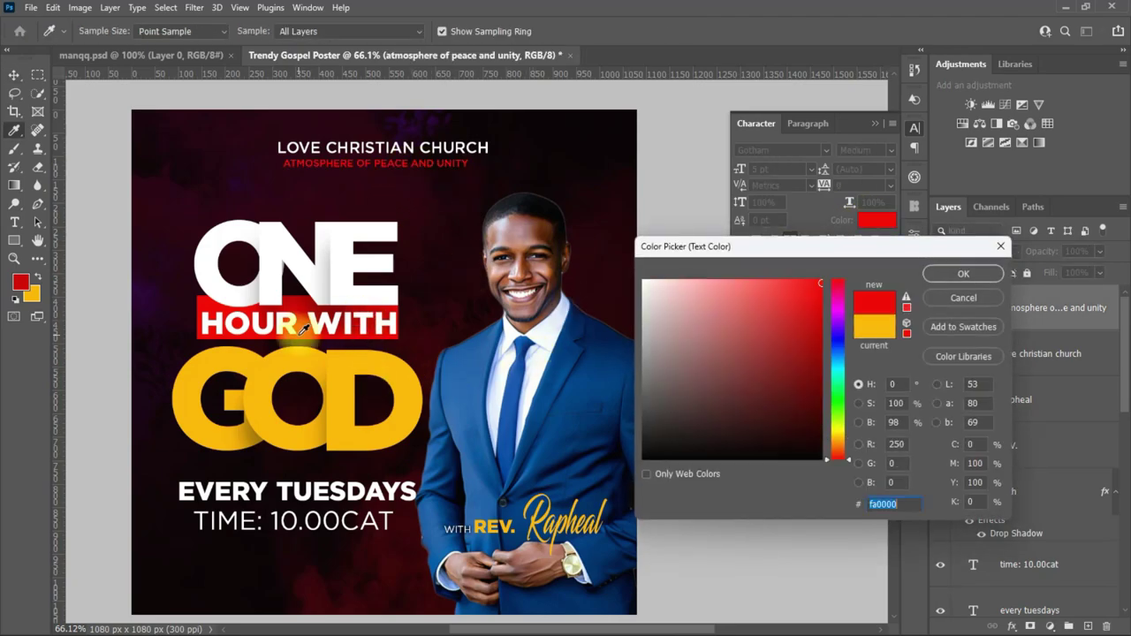
left_click(963, 273)
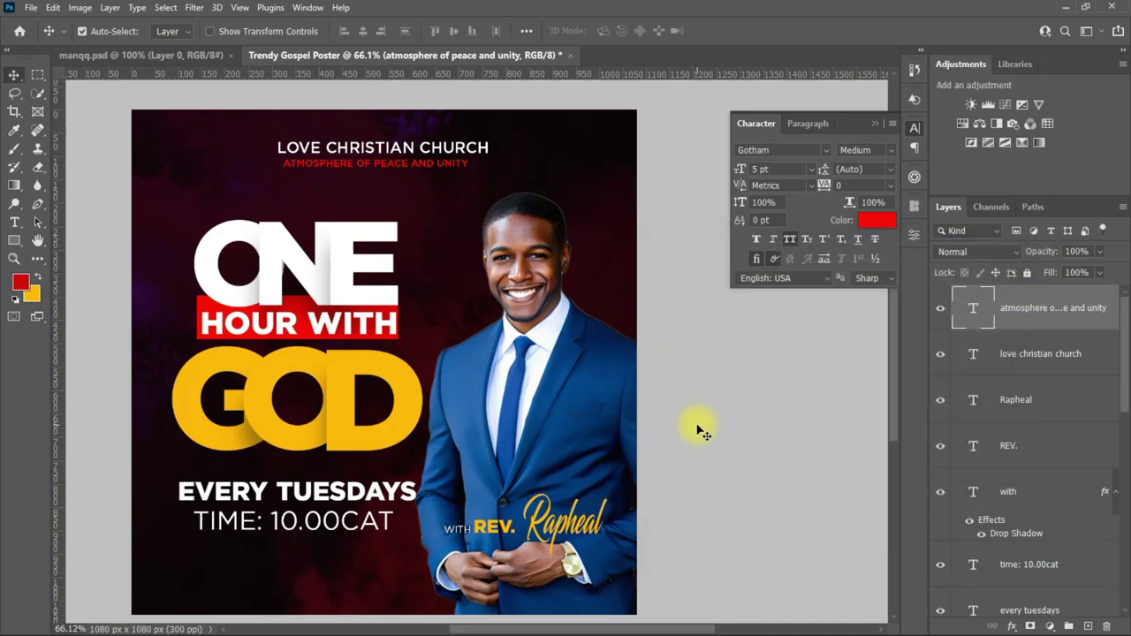
- Change the REV. text colour to white
left_click(491, 527)
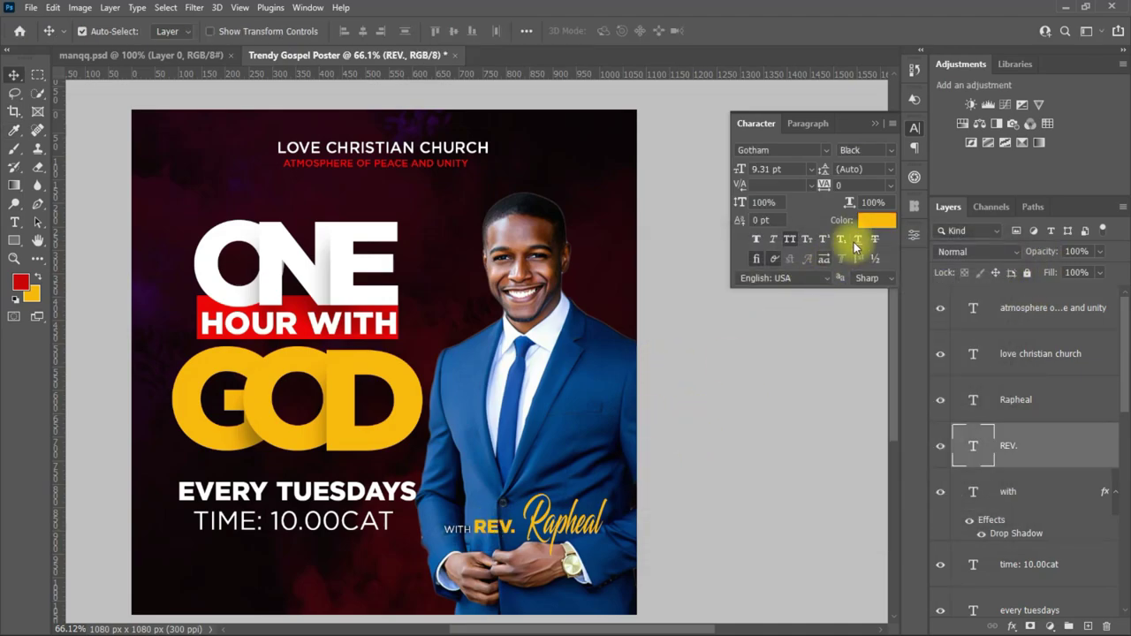
left_click(877, 220)
left_click(643, 283)
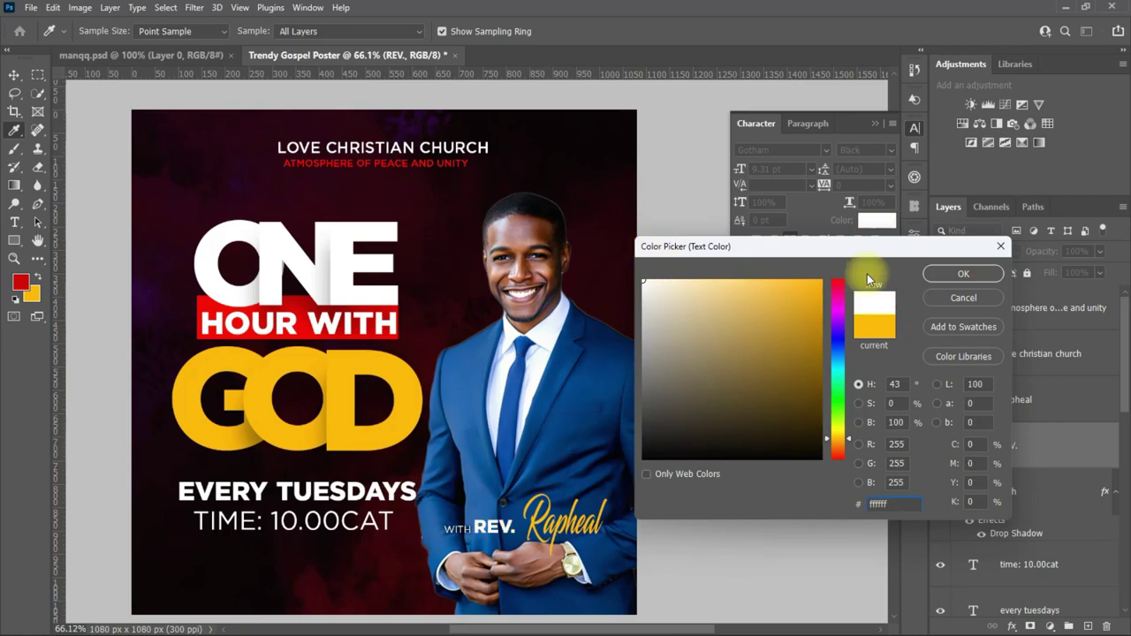
key("Return")
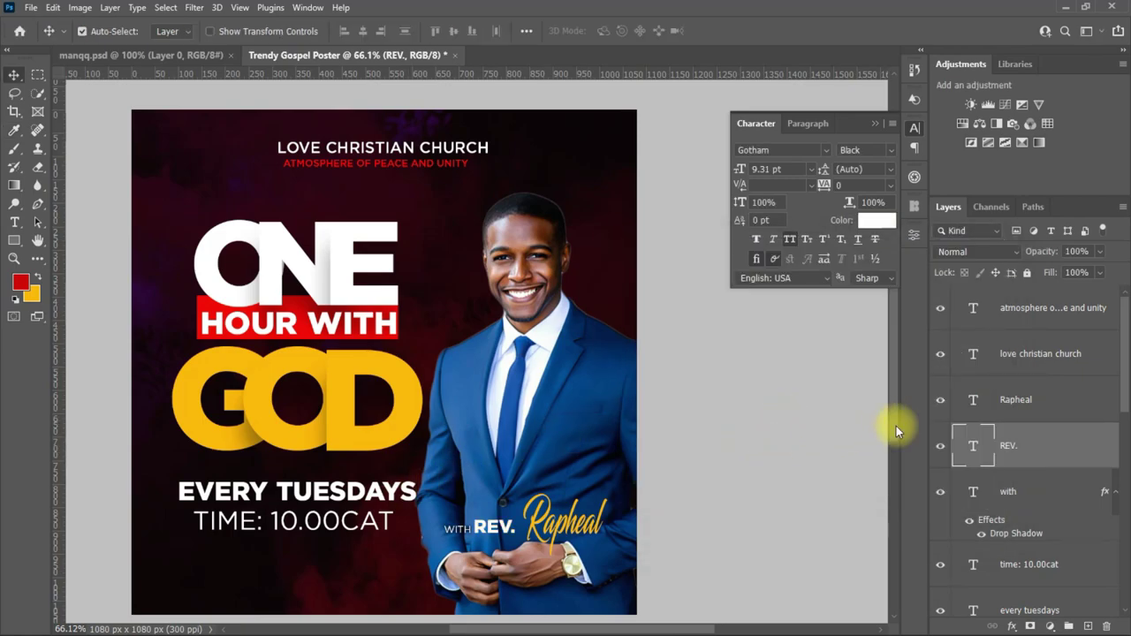
scroll(896, 426, "up", 1)
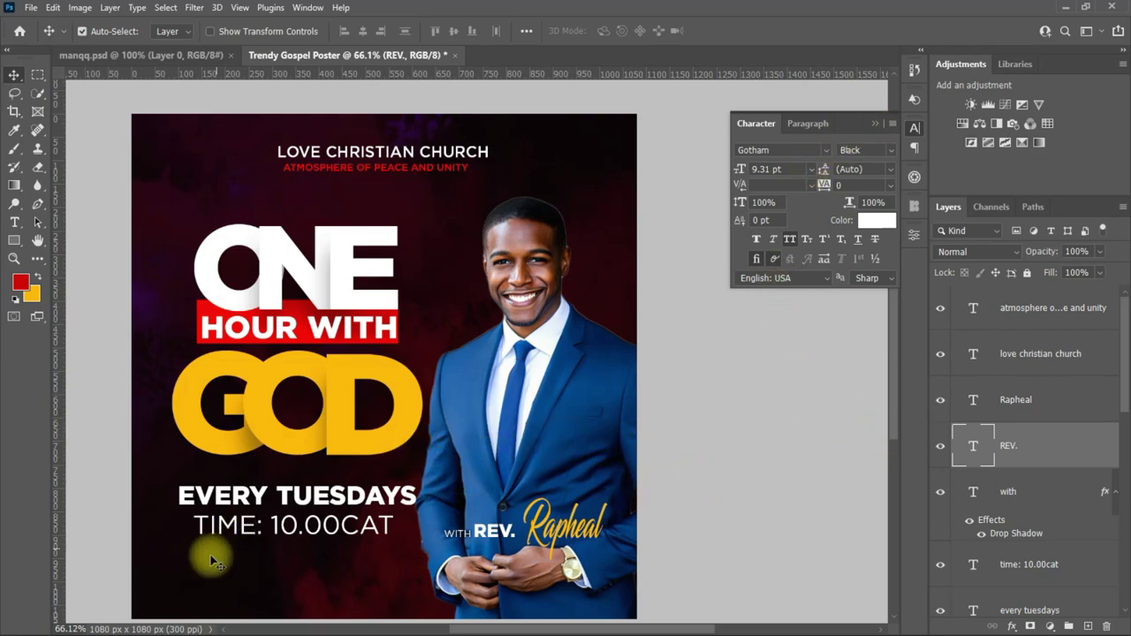
- Type the address DC 24 CLAN ROAD / PORLAND ISLAND USA. in white Gotham Black
left_click(15, 226)
left_click(223, 585)
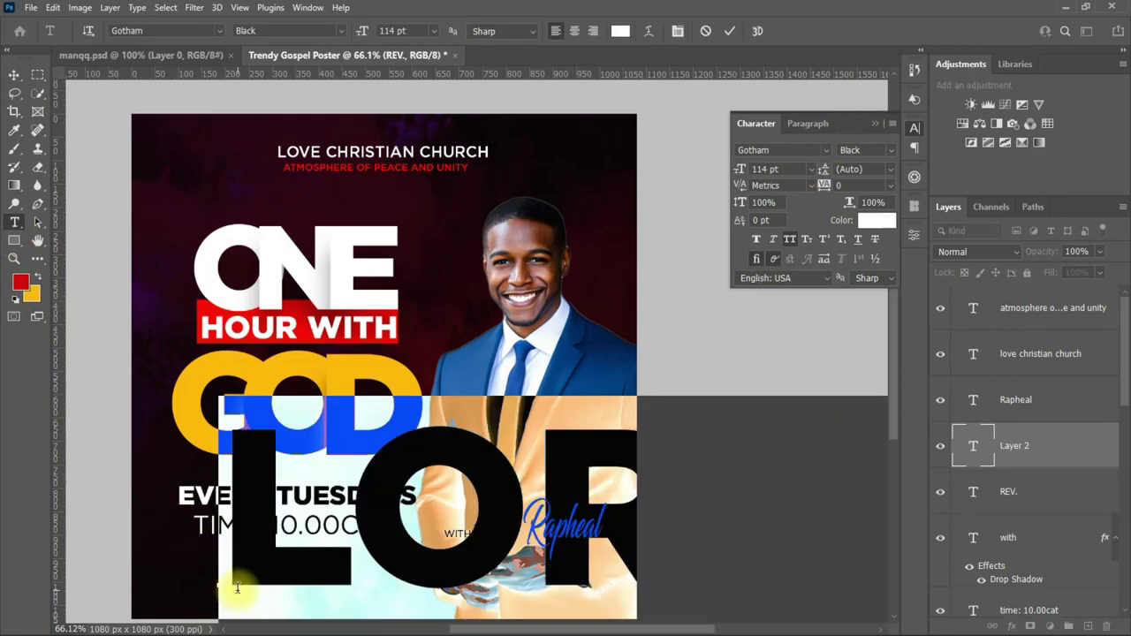
type("DCS")
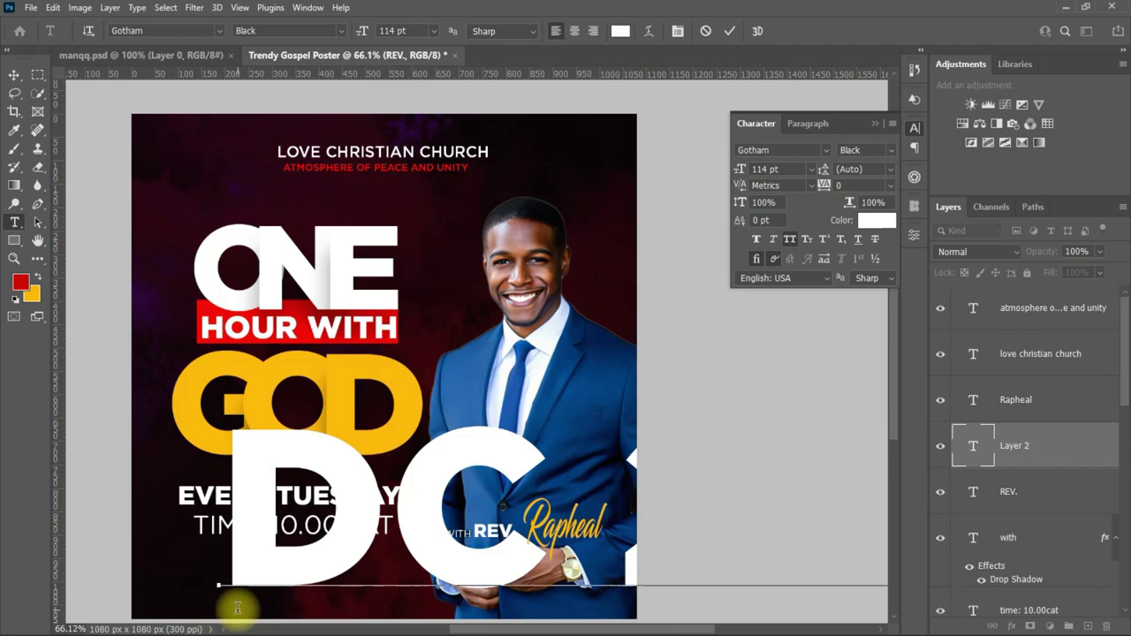
left_click(14, 75)
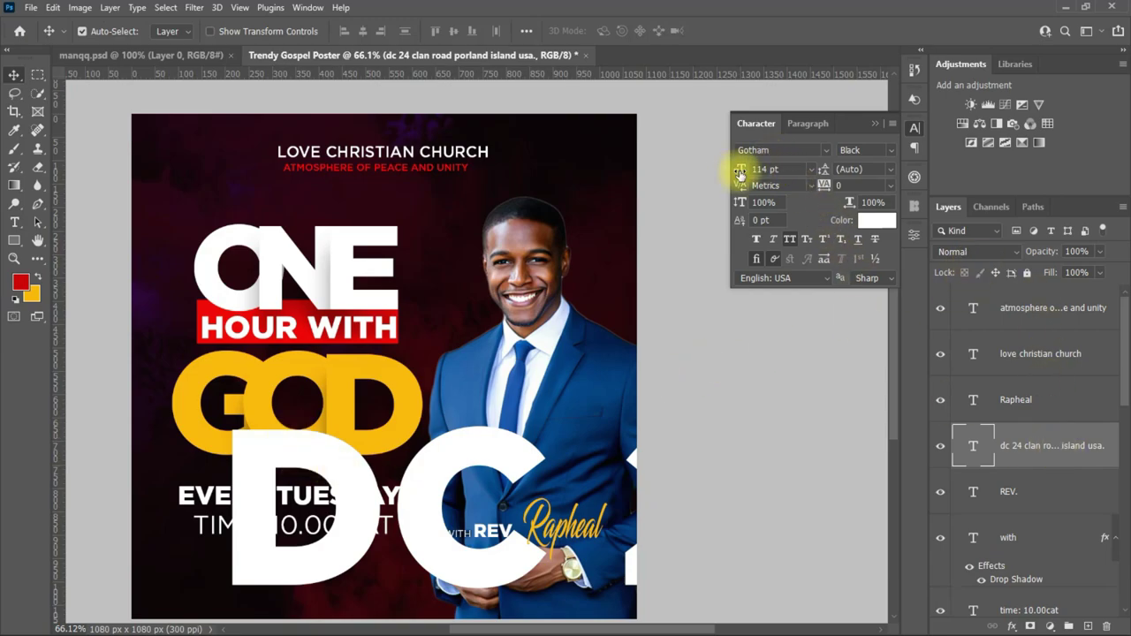
- Shrink the address and left-align it beneath the TIME: 10.00CAT line
scroll(354, 539, "down", 2)
mouse_move(468, 472)
left_mouse_down()
mouse_move(390, 341)
mouse_move(460, 341)
left_mouse_up()
key("ctrl+t")
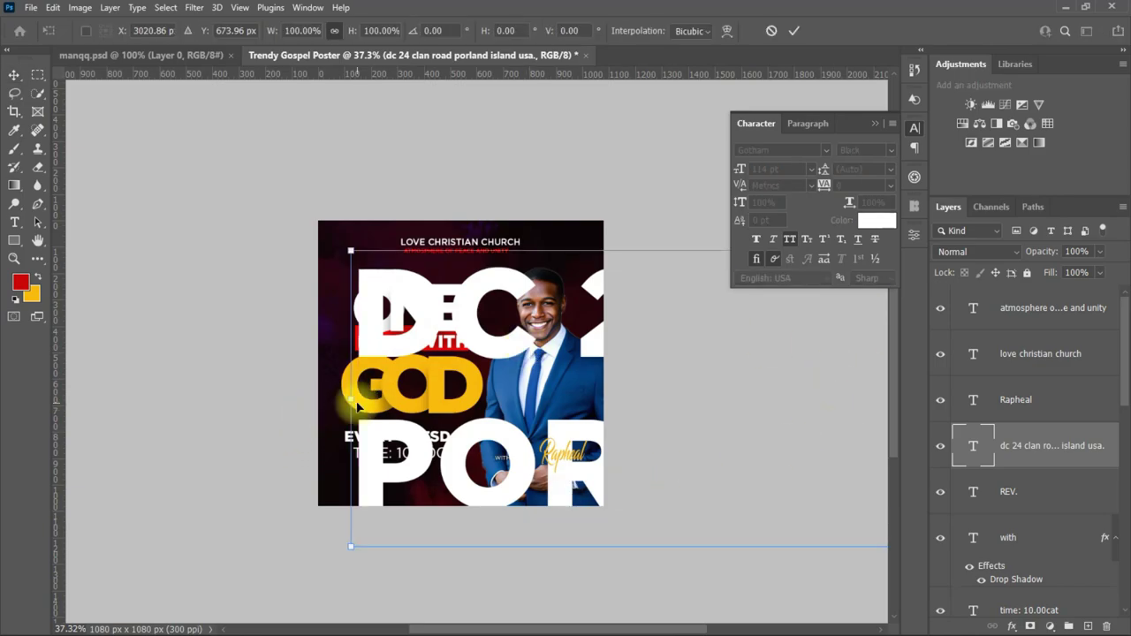
mouse_move(356, 405)
left_mouse_down()
mouse_move(821, 472)
mouse_move(863, 424)
mouse_move(119, 462)
mouse_move(114, 437)
mouse_move(712, 498)
mouse_move(197, 530)
mouse_move(112, 515)
mouse_move(379, 543)
mouse_move(391, 523)
mouse_move(328, 486)
mouse_move(369, 498)
mouse_move(356, 494)
left_mouse_up()
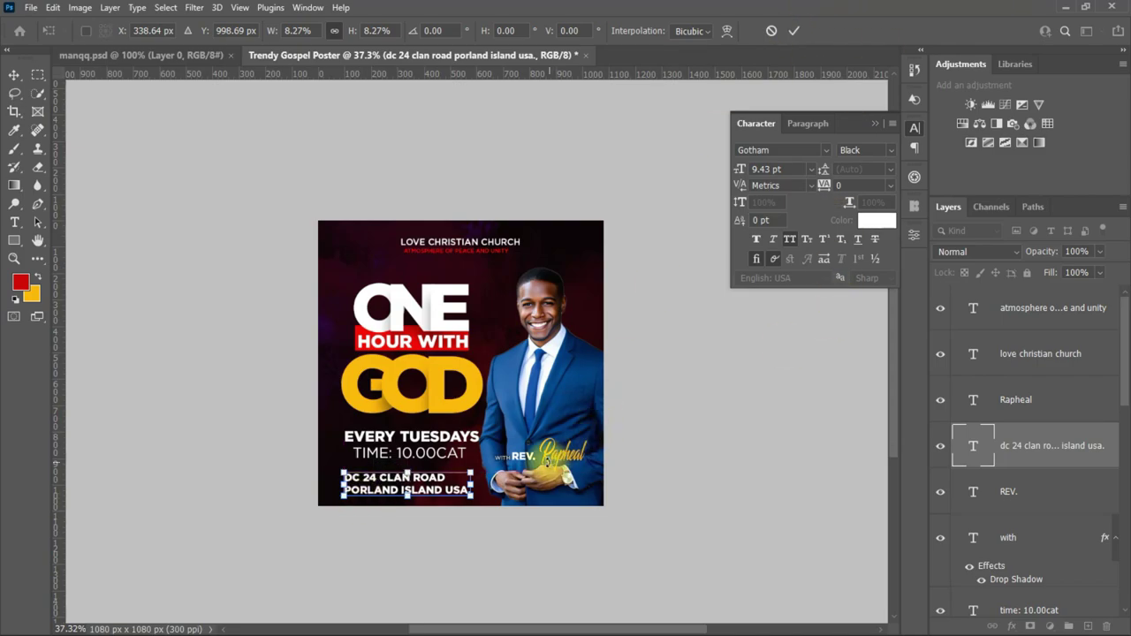
left_click(793, 31)
scroll(513, 468, "up", 3)
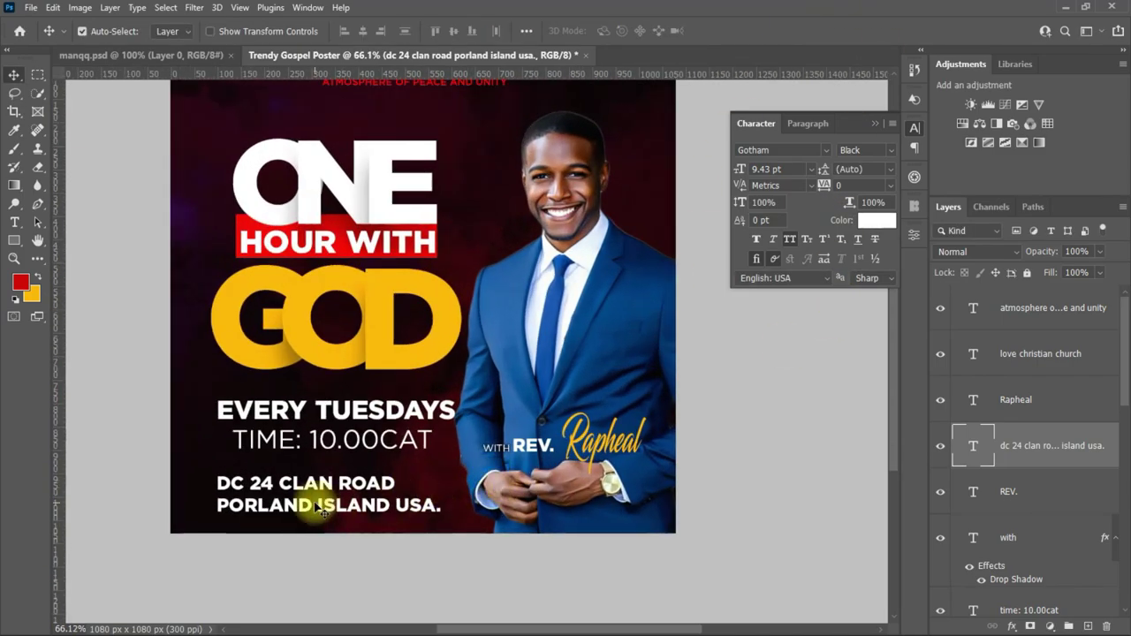
left_click_drag(311, 511, 302, 503)
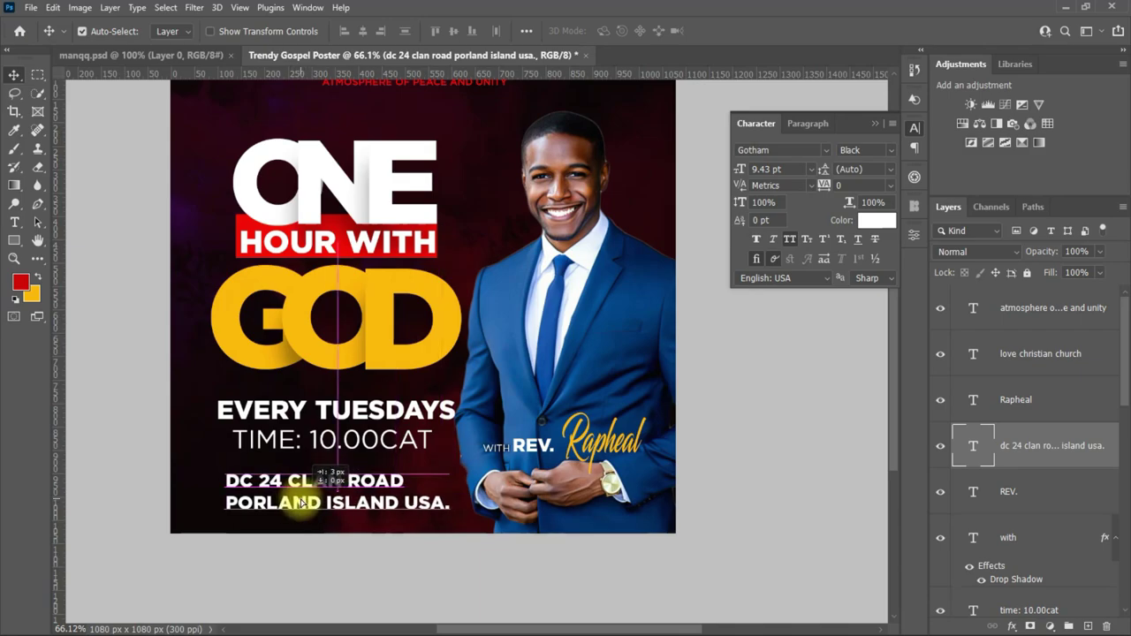
scroll(425, 371, "down", 2)
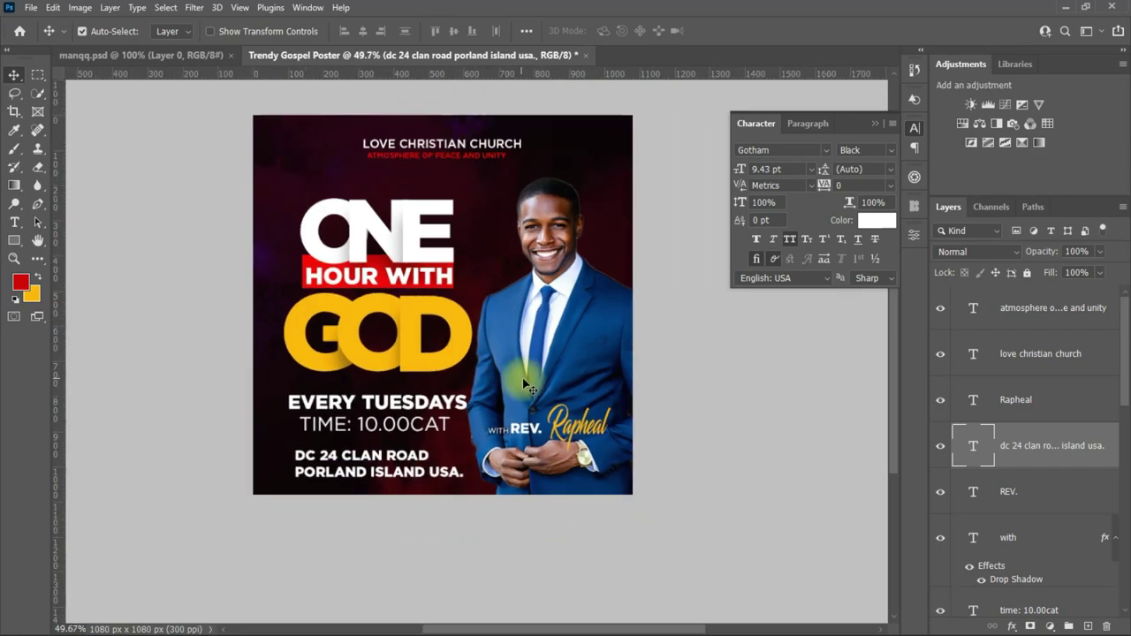
scroll(533, 404, "up", 2)
left_click(433, 329)
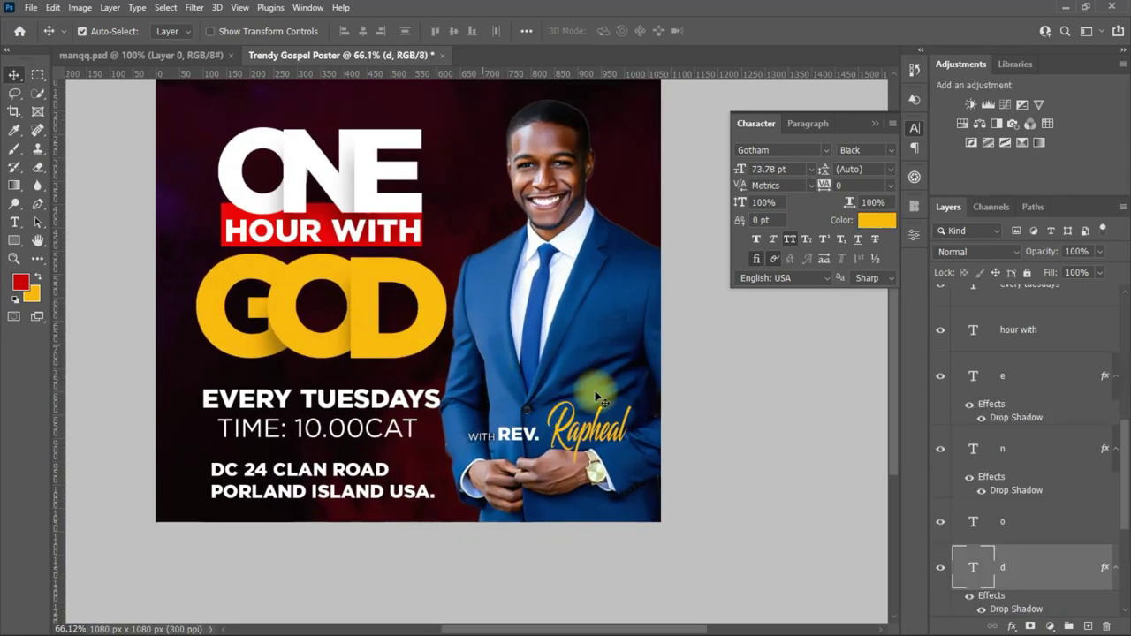
- Widen and reposition the drop shadow on the d of GOD to 53% spread
double_click(1037, 571)
left_click(619, 521)
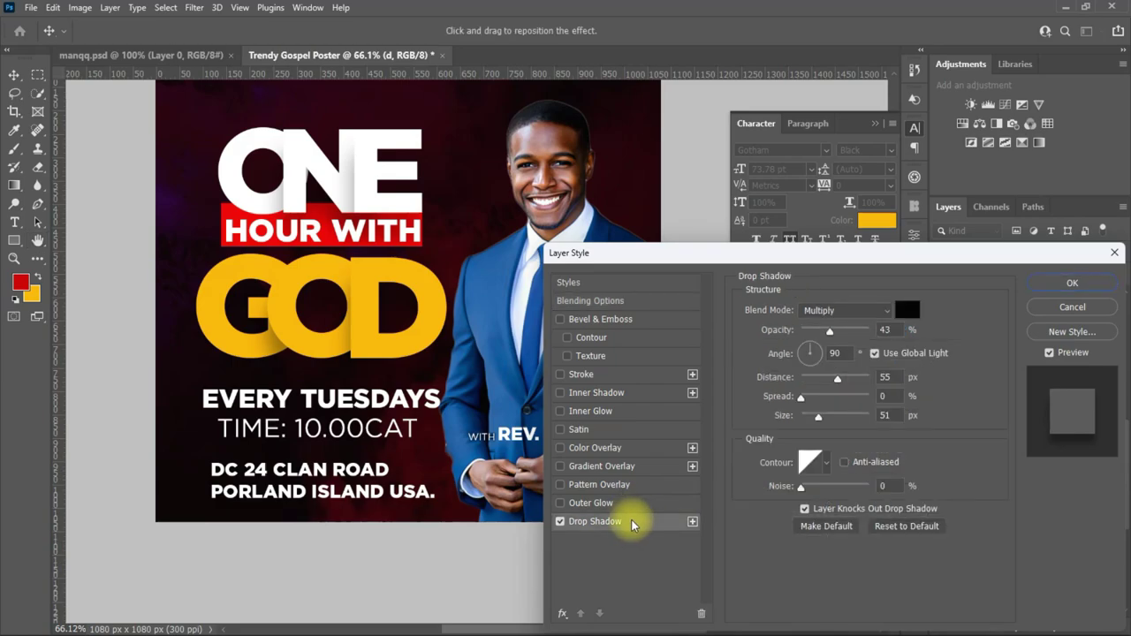
mouse_move(803, 399)
left_mouse_down()
mouse_move(846, 394)
mouse_move(839, 401)
left_mouse_up()
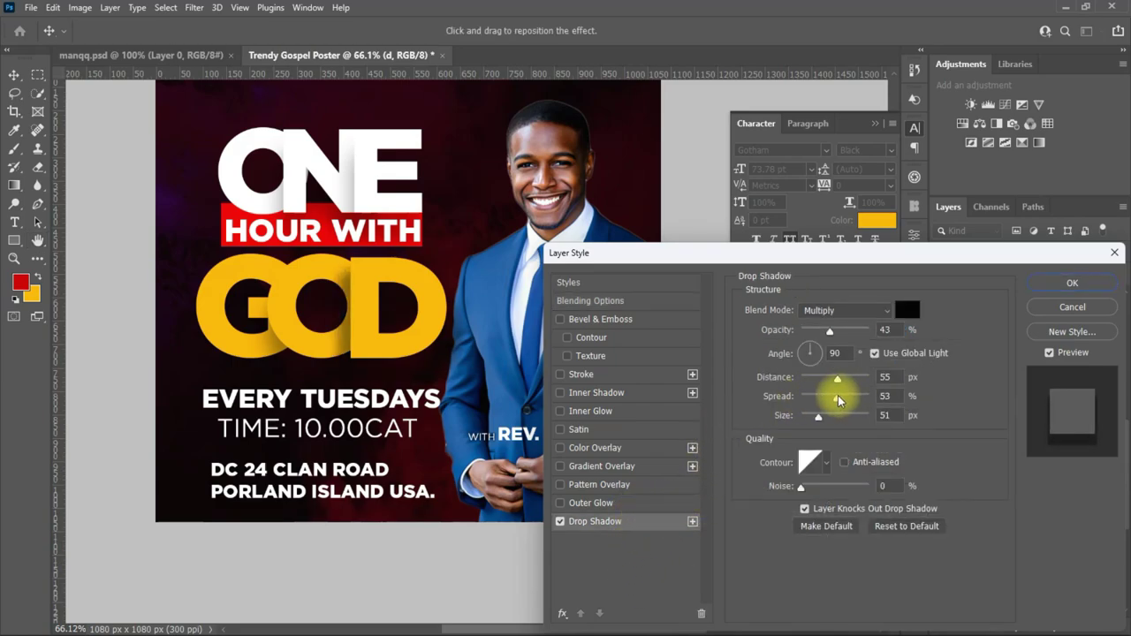
left_click_drag(429, 315, 391, 302)
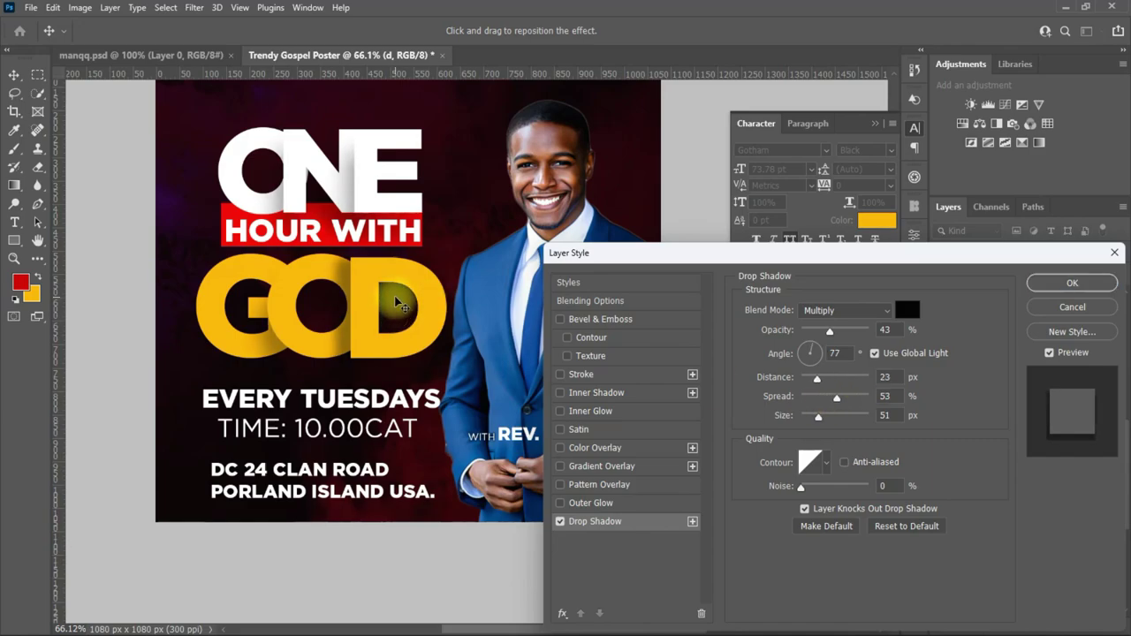
left_click_drag(396, 303, 398, 307)
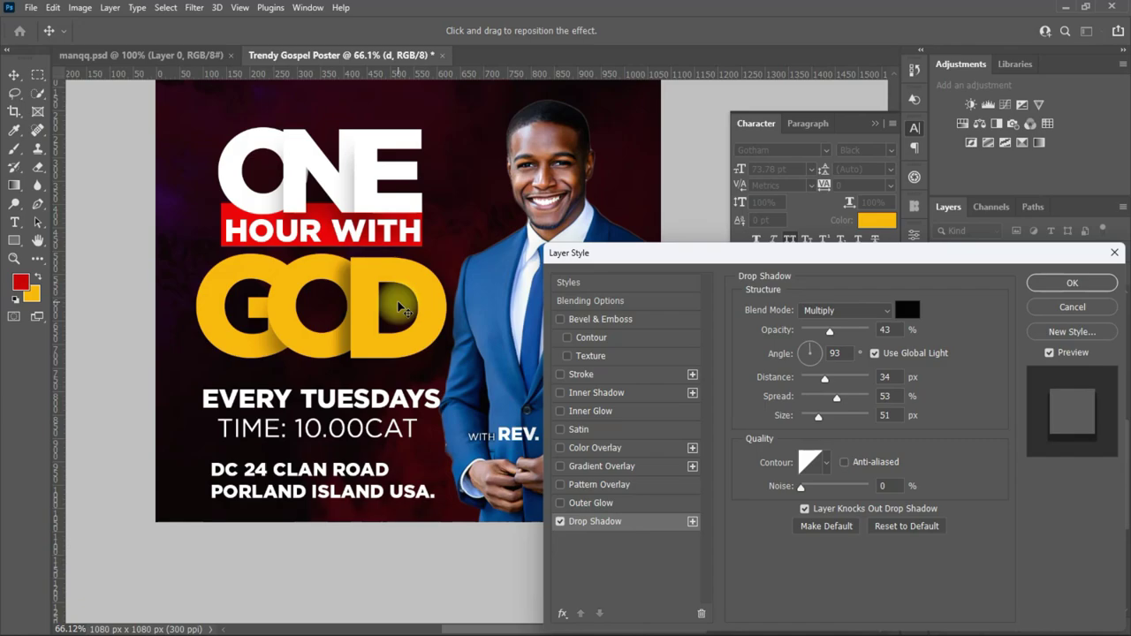
left_click(1084, 283)
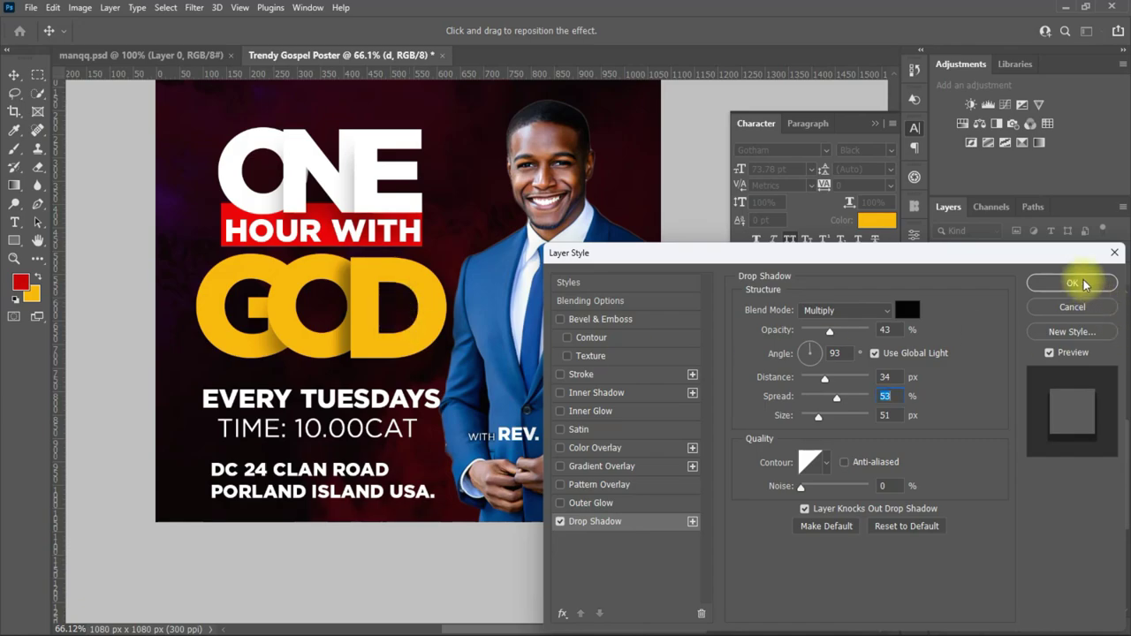
left_click(1084, 283)
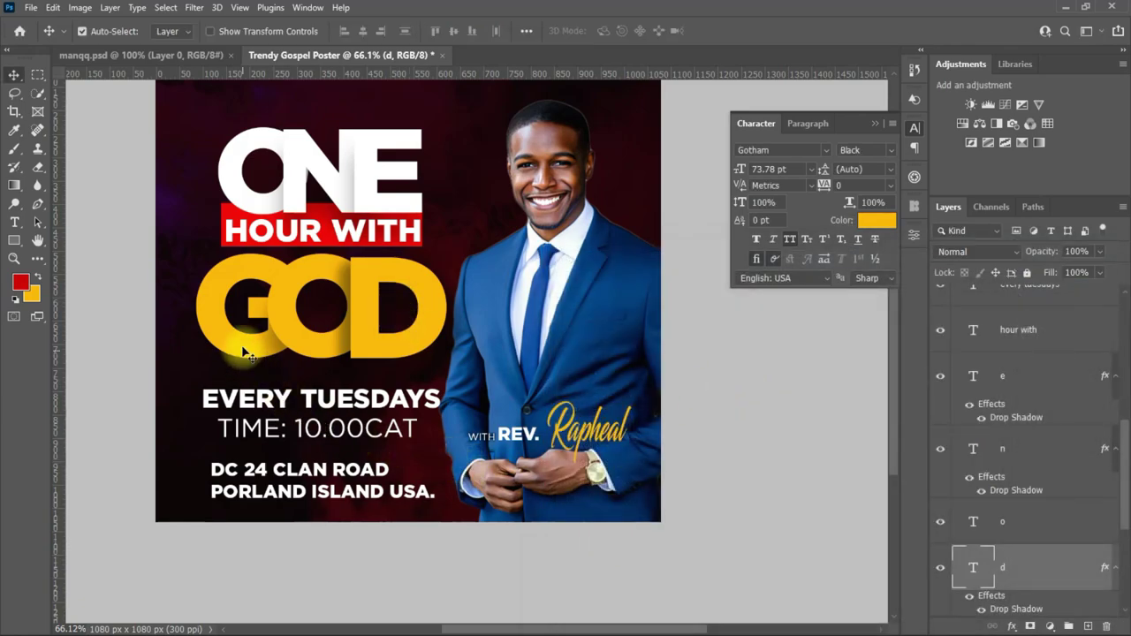
- Give the O of GOD a drop shadow with 40% spread and about 14 px distance
left_click(316, 320)
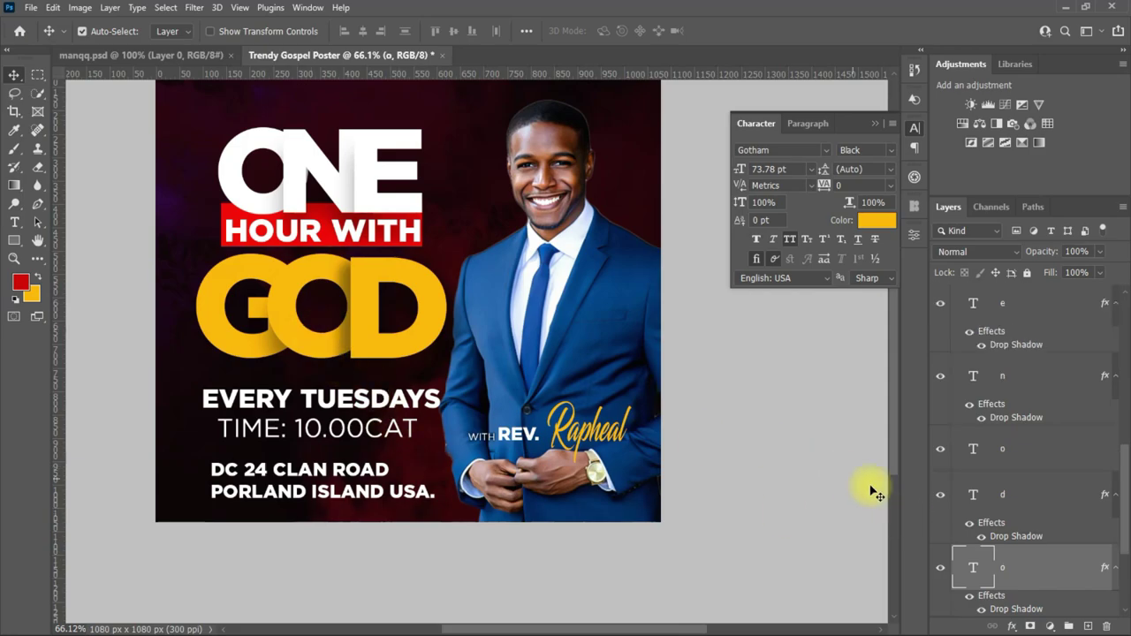
double_click(1048, 574)
left_click(695, 512)
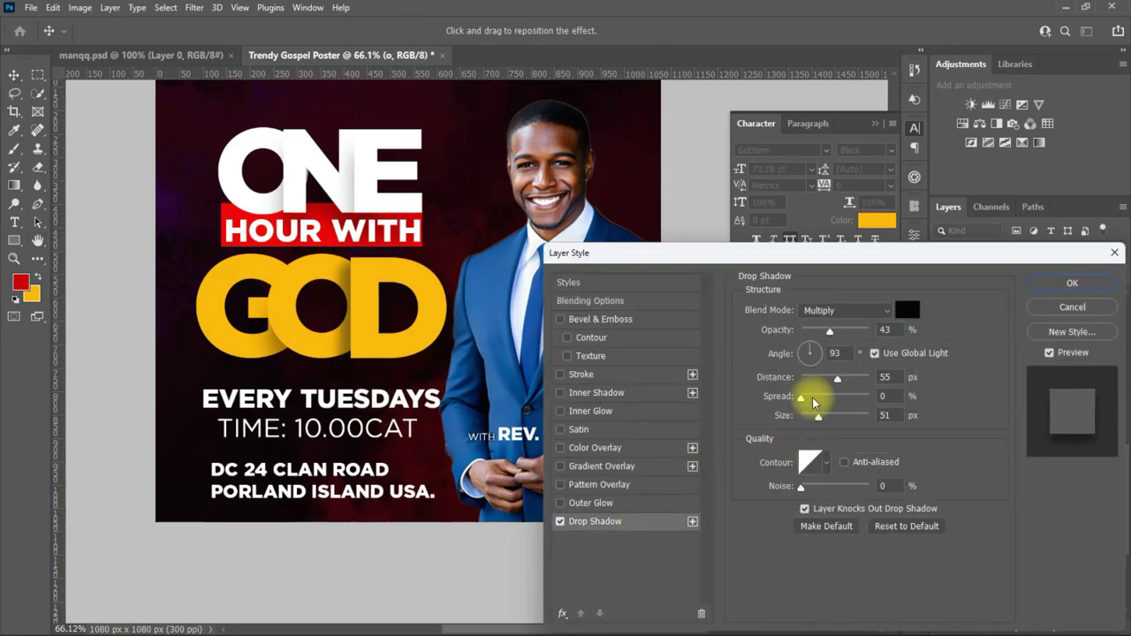
left_click_drag(813, 399, 827, 399)
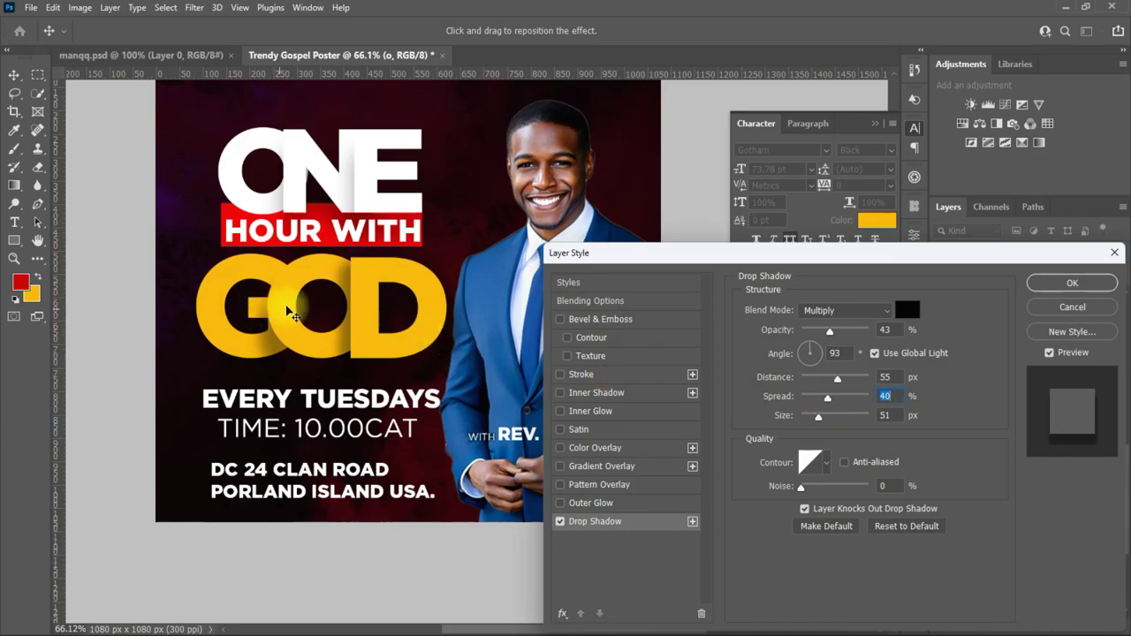
left_click_drag(287, 309, 313, 291)
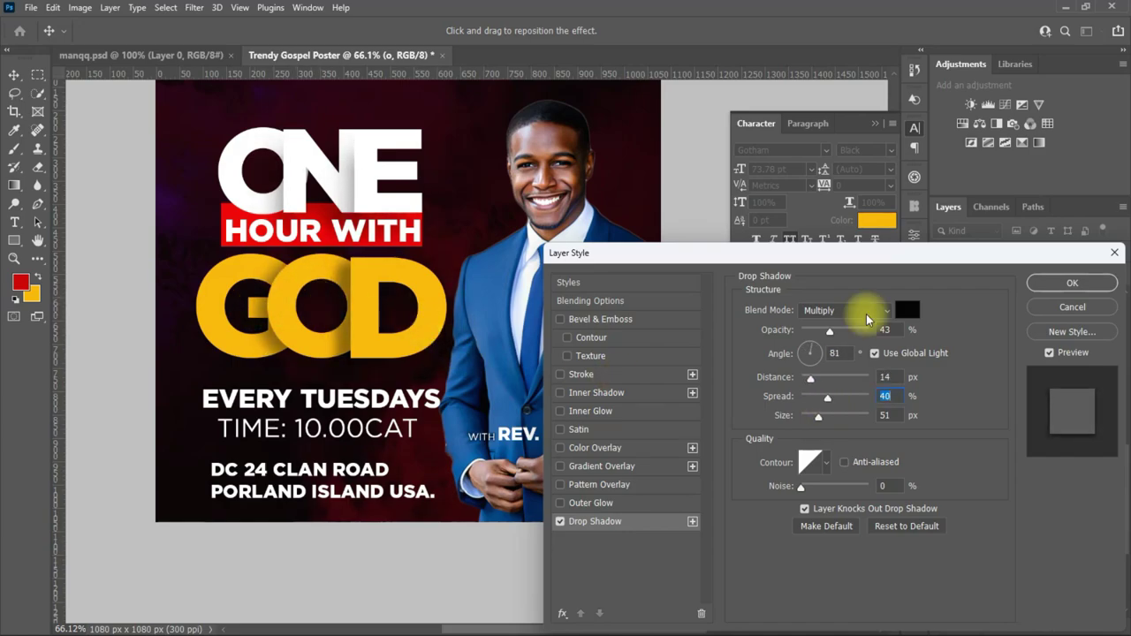
left_click(1072, 283)
scroll(429, 461, "down", 2)
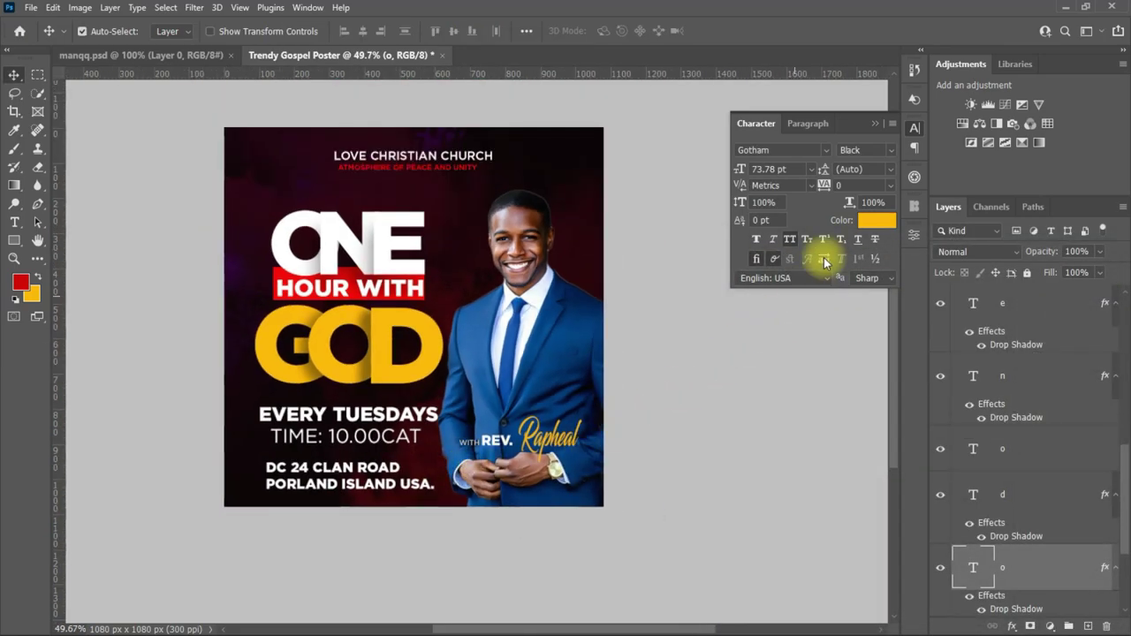
- Make the ATMOSPHERE OF PEACE AND UNITY tagline white
left_click(875, 124)
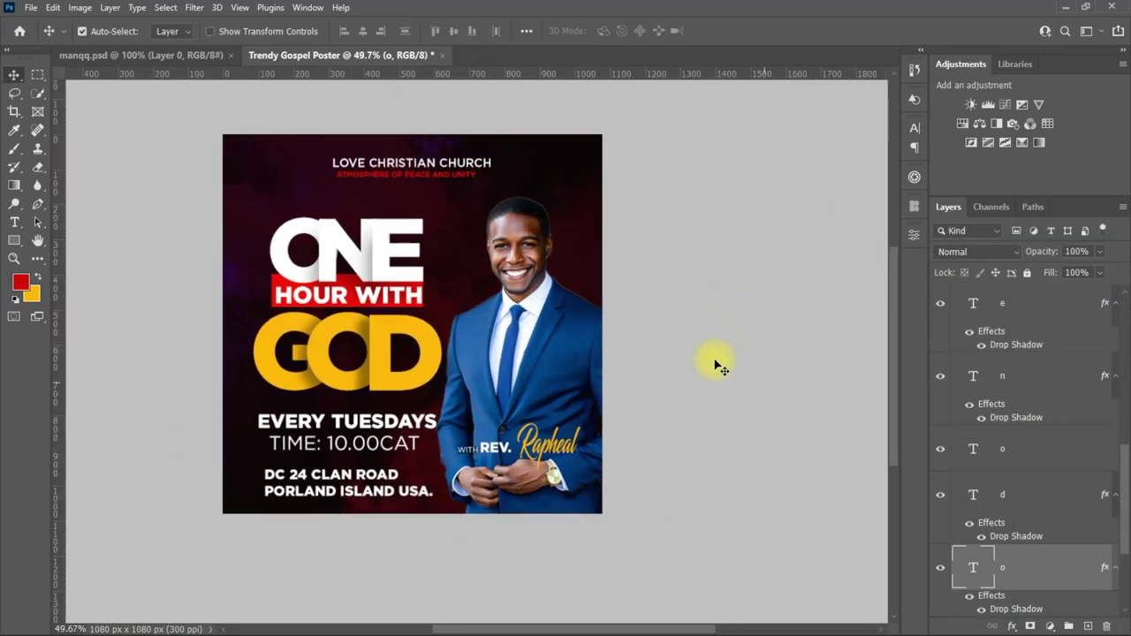
left_click_drag(898, 390, 906, 364)
scroll(456, 280, "up", 1)
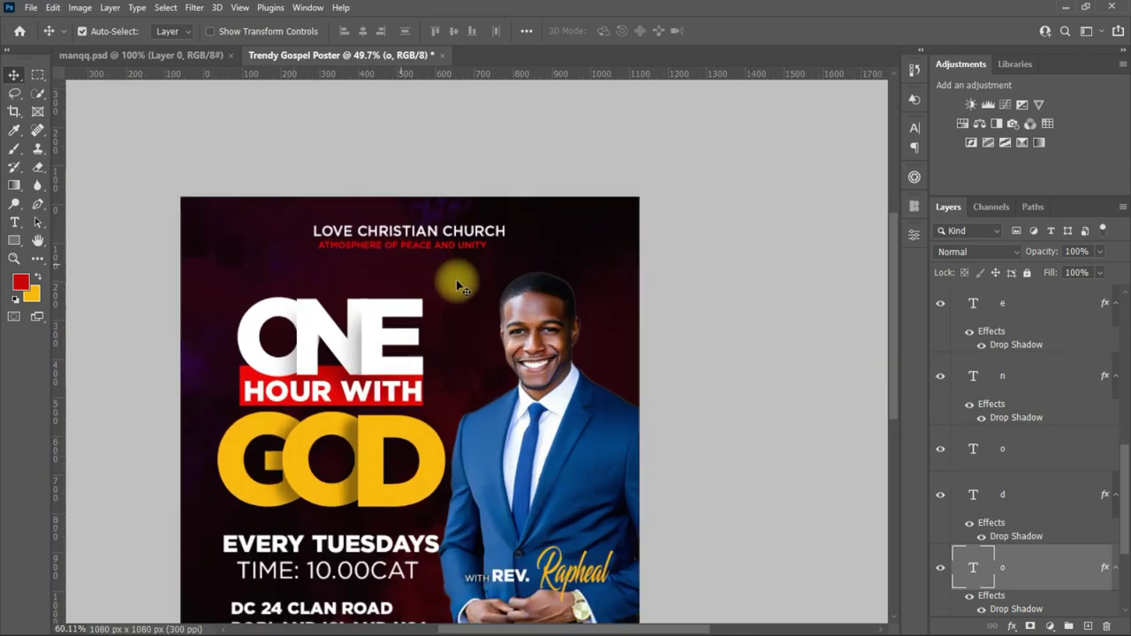
scroll(456, 279, "up", 1)
left_click(416, 234)
left_click(914, 127)
left_click(865, 219)
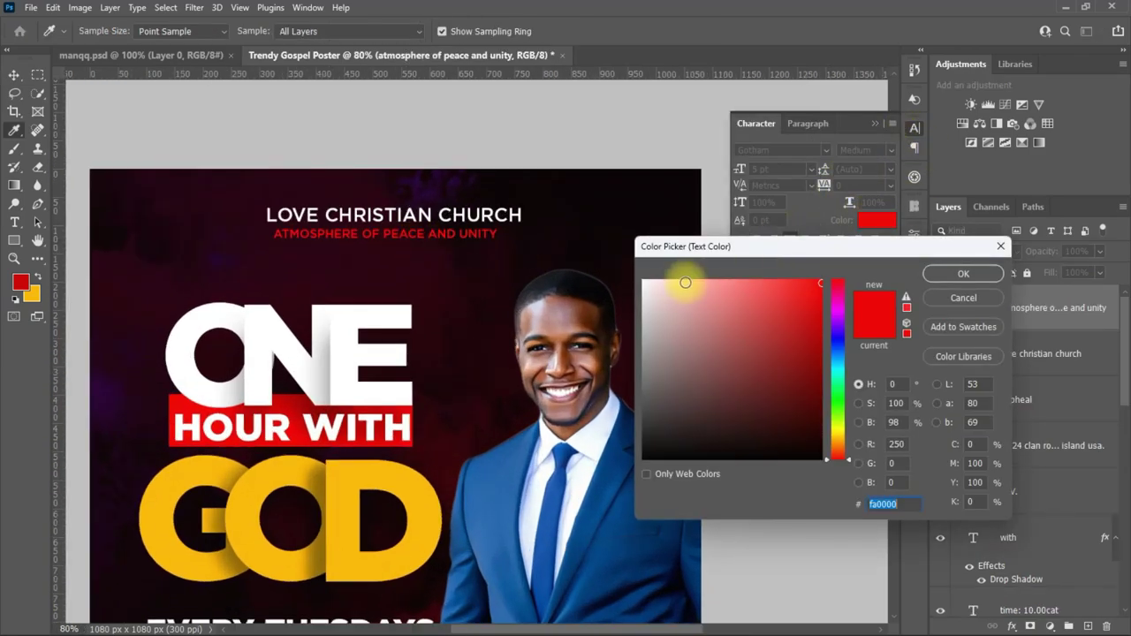
left_click_drag(684, 279, 598, 245)
left_click(960, 272)
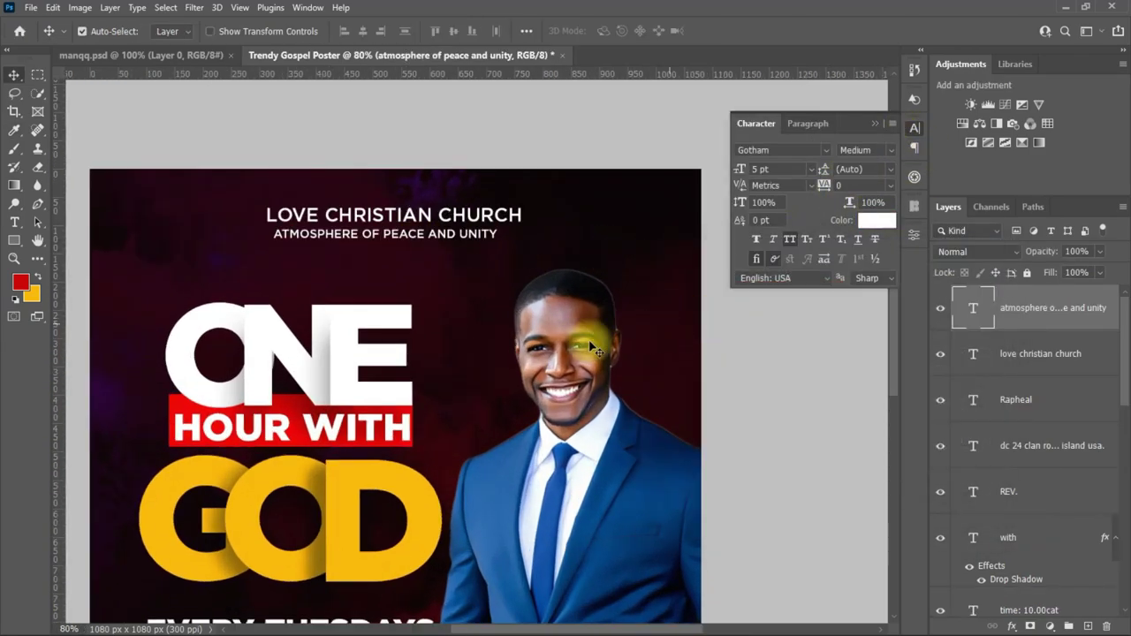
- Centre the tagline beneath LOVE CHRISTIAN CHURCH and tidy the panels
left_click_drag(396, 236, 407, 239)
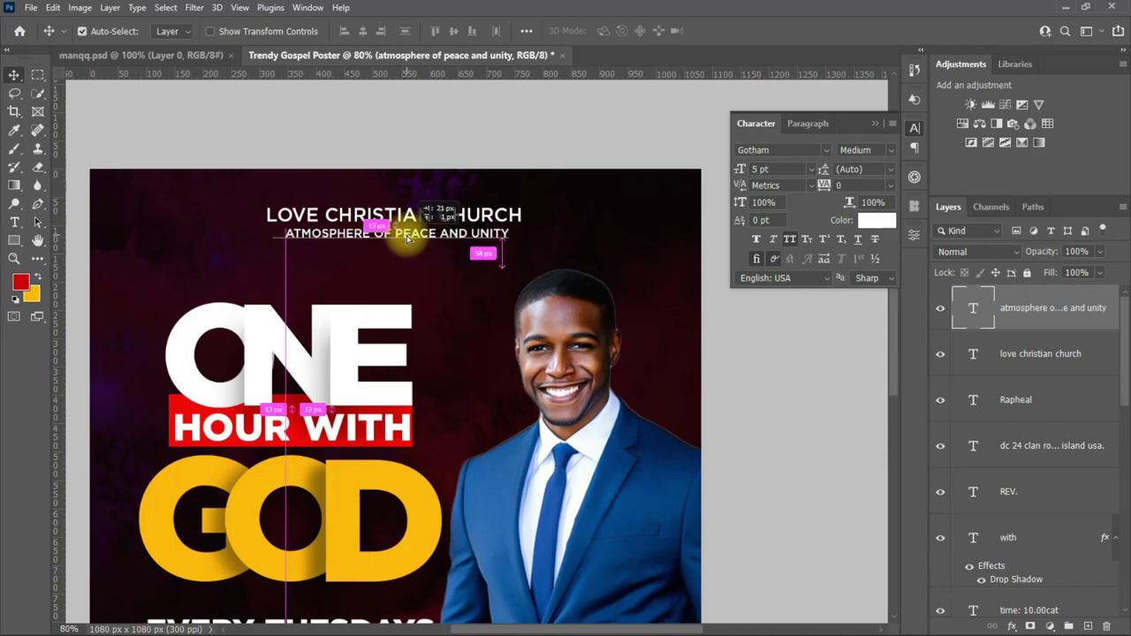
scroll(562, 311, "down", 2)
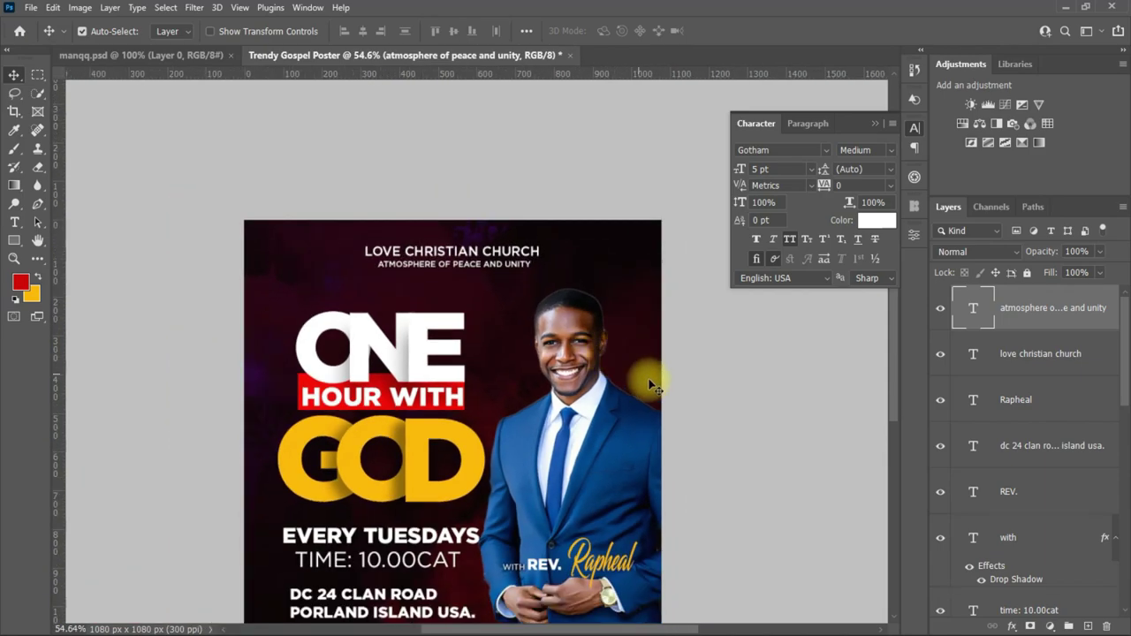
left_click(875, 123)
left_click_drag(896, 261, 893, 351)
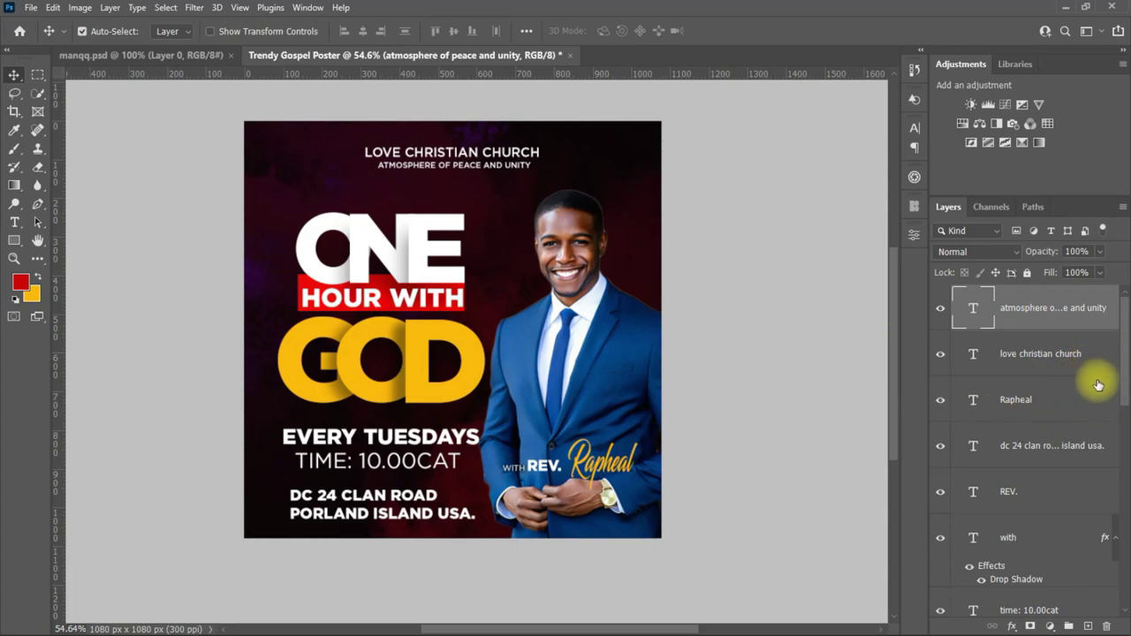
left_click_drag(1124, 389, 1128, 605)
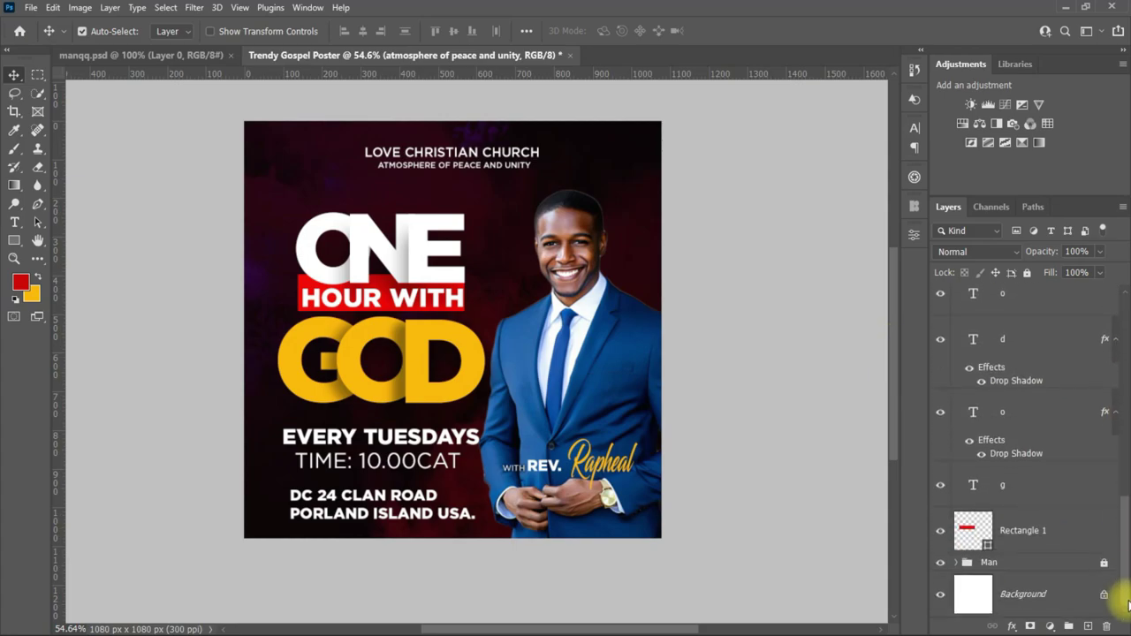
- Group all the text layers into a new group named Text
left_click(1049, 489, "shift")
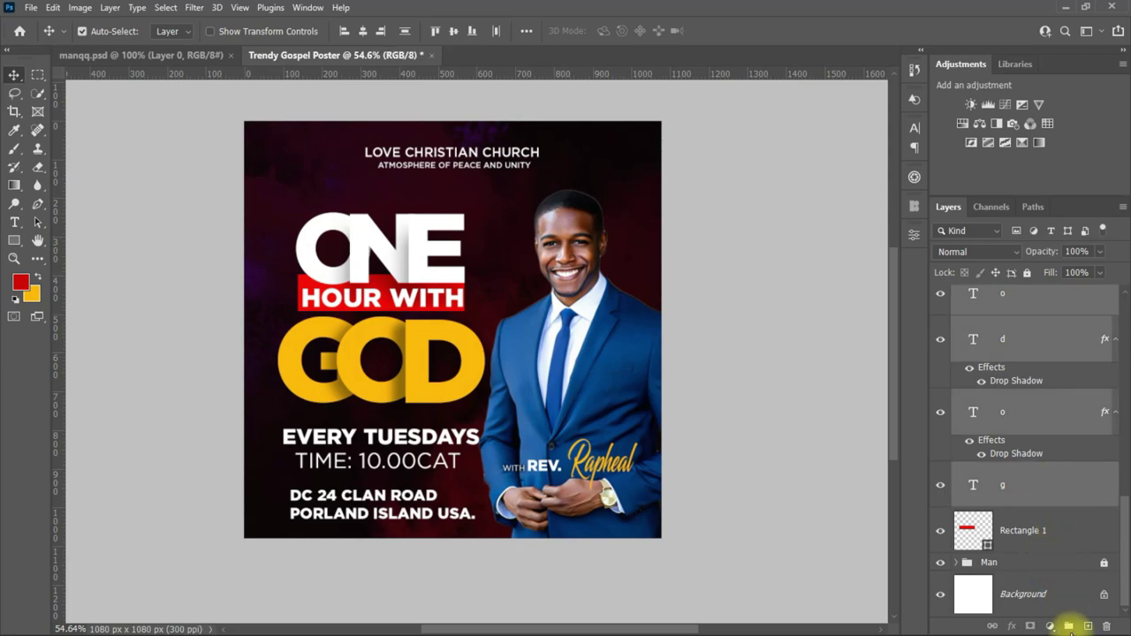
left_click(1069, 626)
double_click(997, 294)
type("Text")
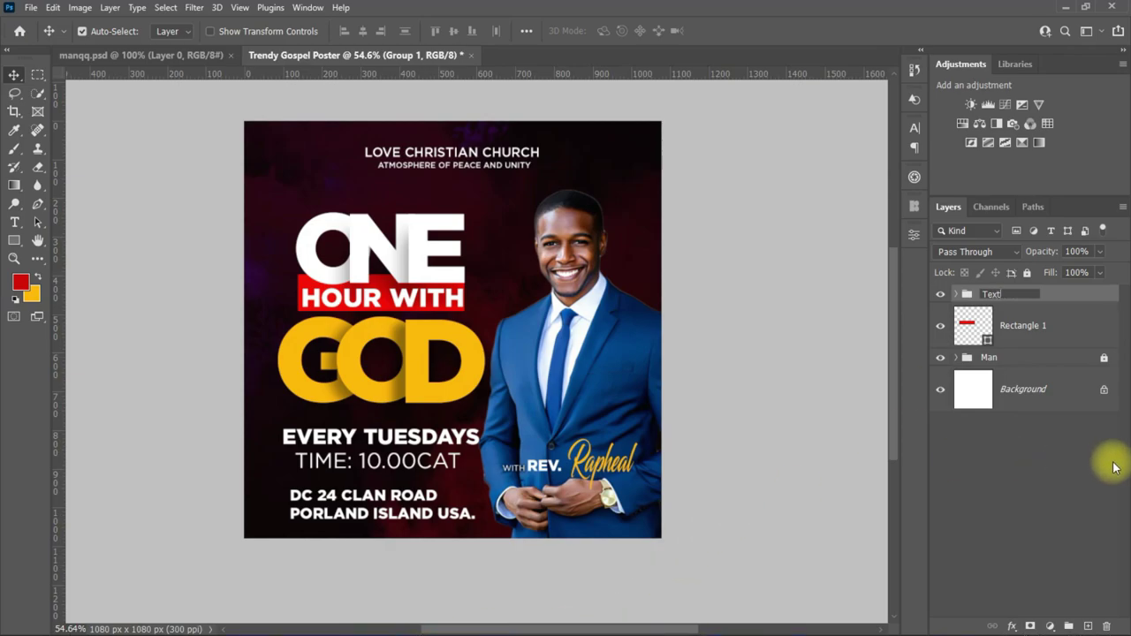
key("Return")
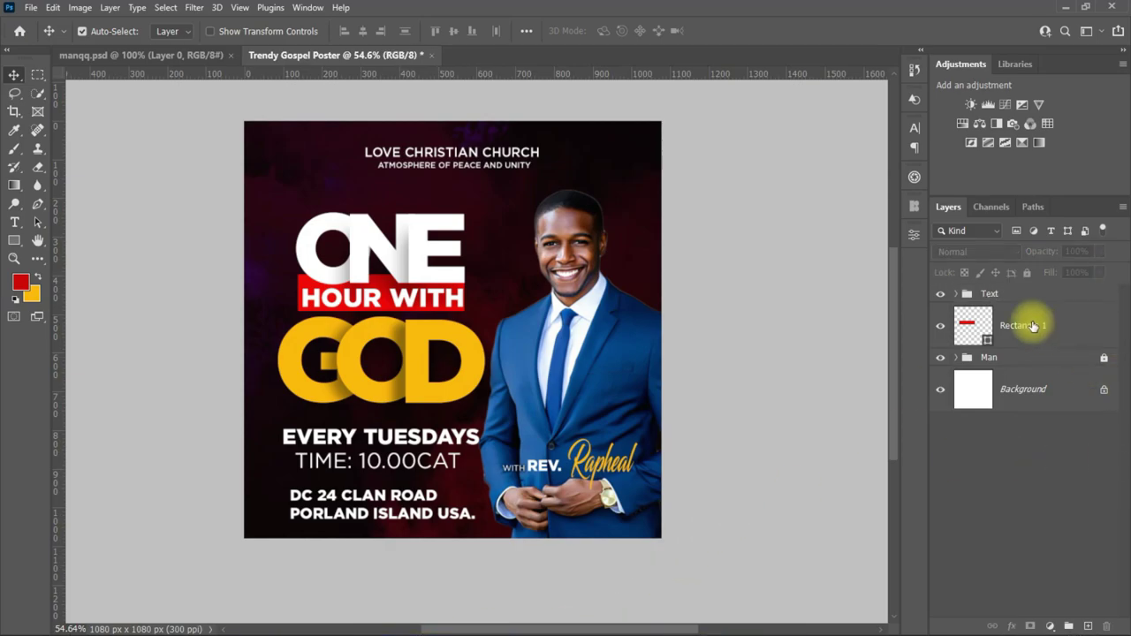
- Move Rectangle 1 into the Man group and nudge the address left under EVERY TUESDAYS
left_click(1030, 326)
left_click_drag(1010, 334, 1011, 360)
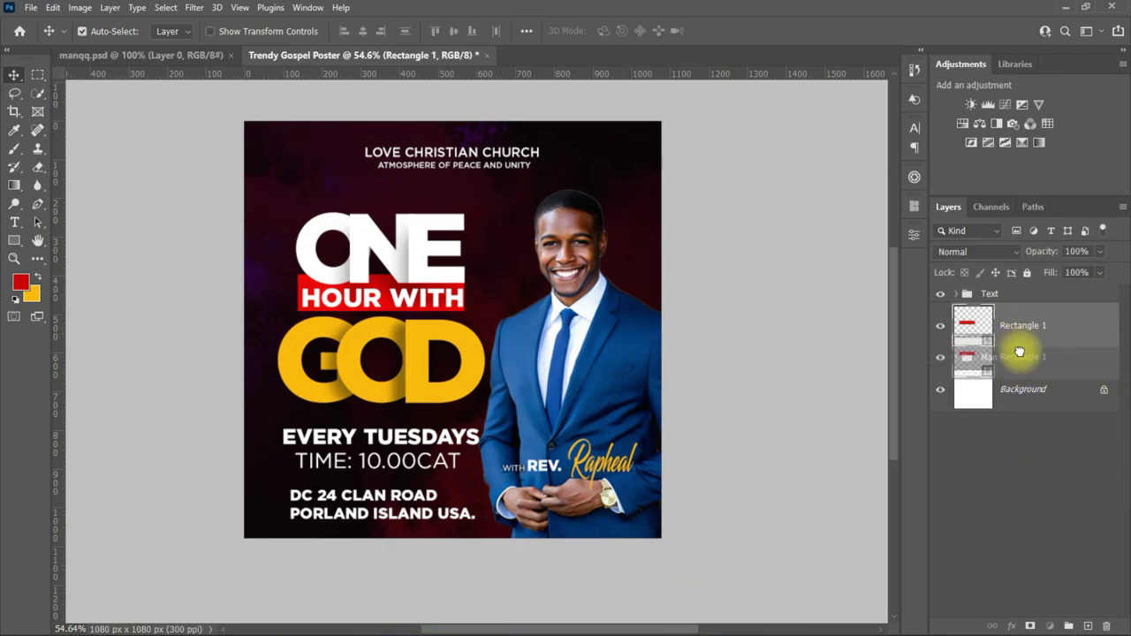
left_click(954, 441)
scroll(695, 328, "up", 3)
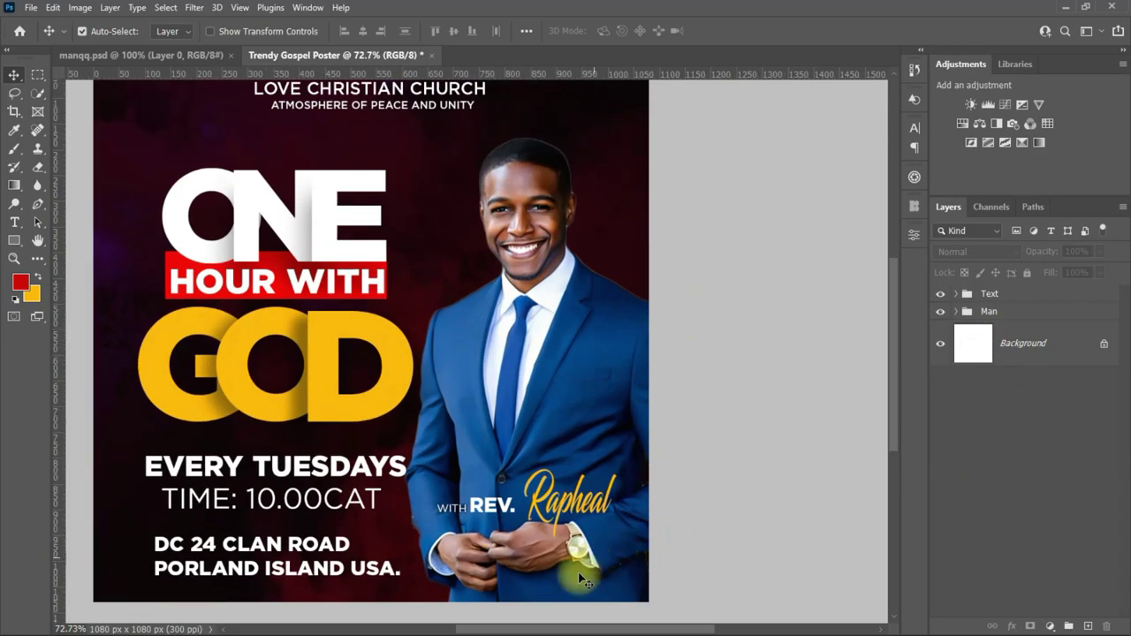
left_click_drag(559, 629, 518, 627)
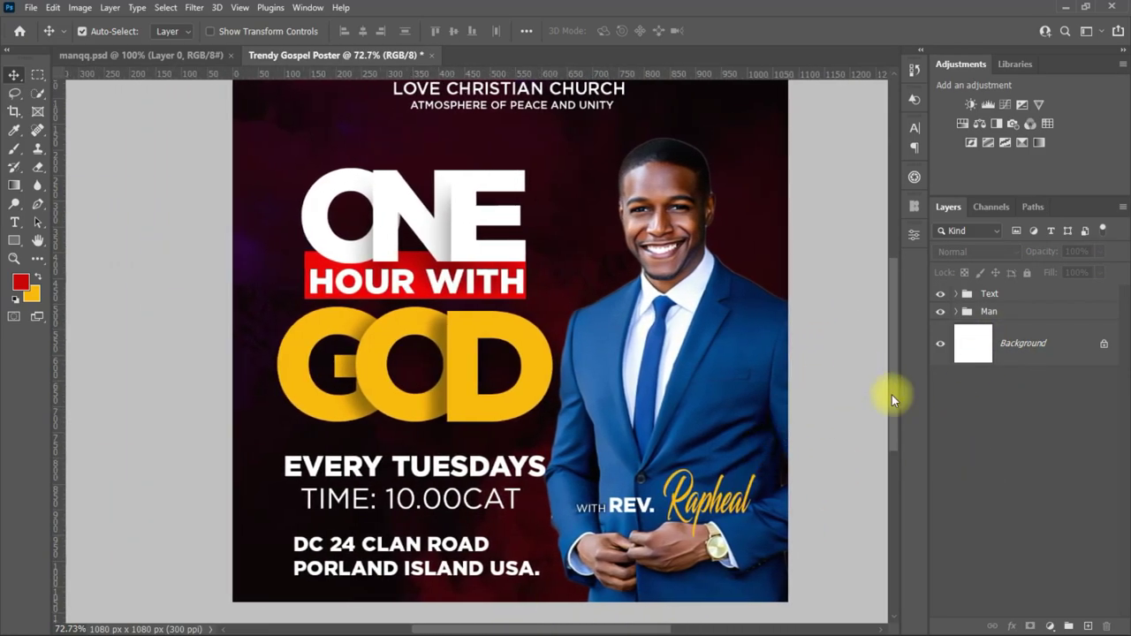
left_click_drag(892, 395, 893, 387)
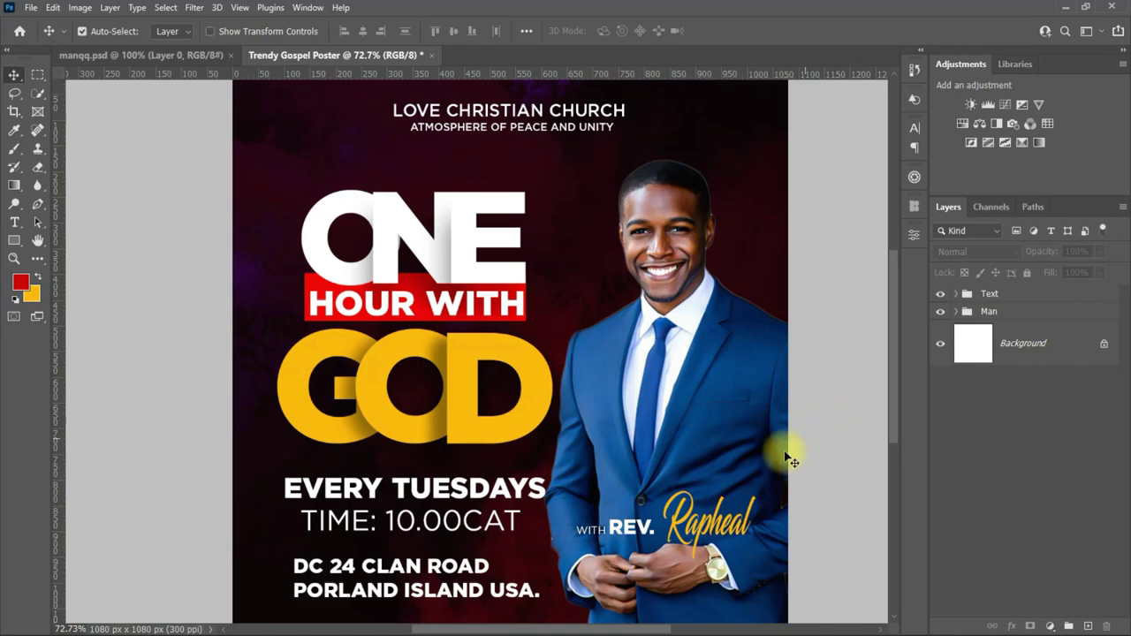
left_click(339, 590)
- Shift the DC 24 CLAN ROAD address left and colour it with yellow sampled from GOD
left_click_drag(338, 590, 328, 591)
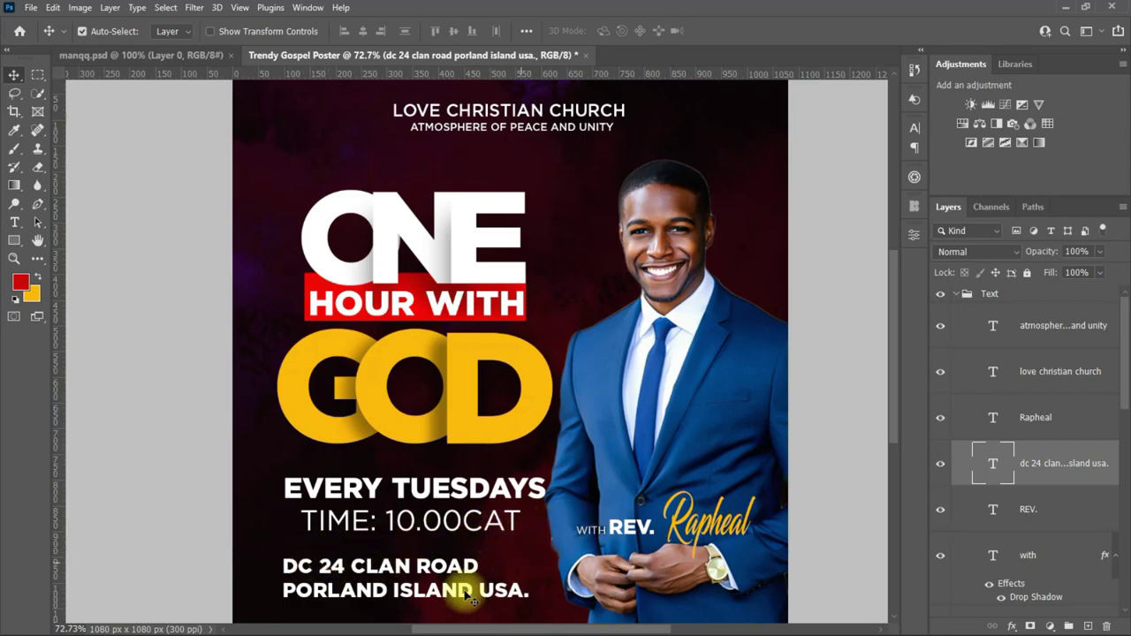
left_click(915, 128)
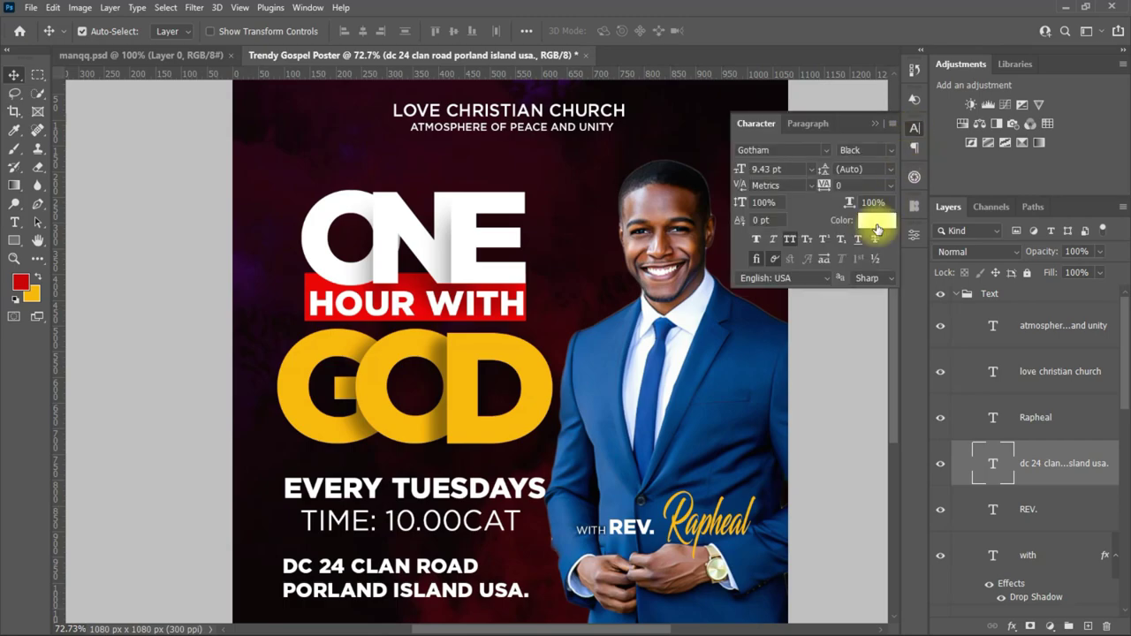
left_click(875, 220)
left_click(500, 425)
key("Return")
- Fit the whole poster on screen, close the Character panel and collapse the Text group
key("v")
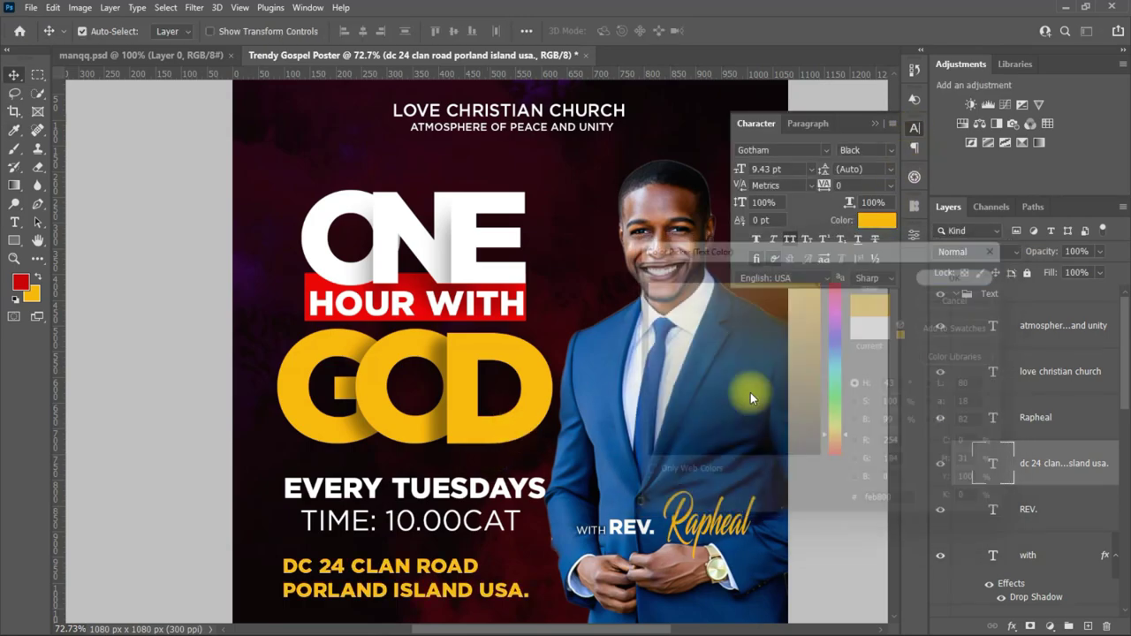
key("ctrl+0")
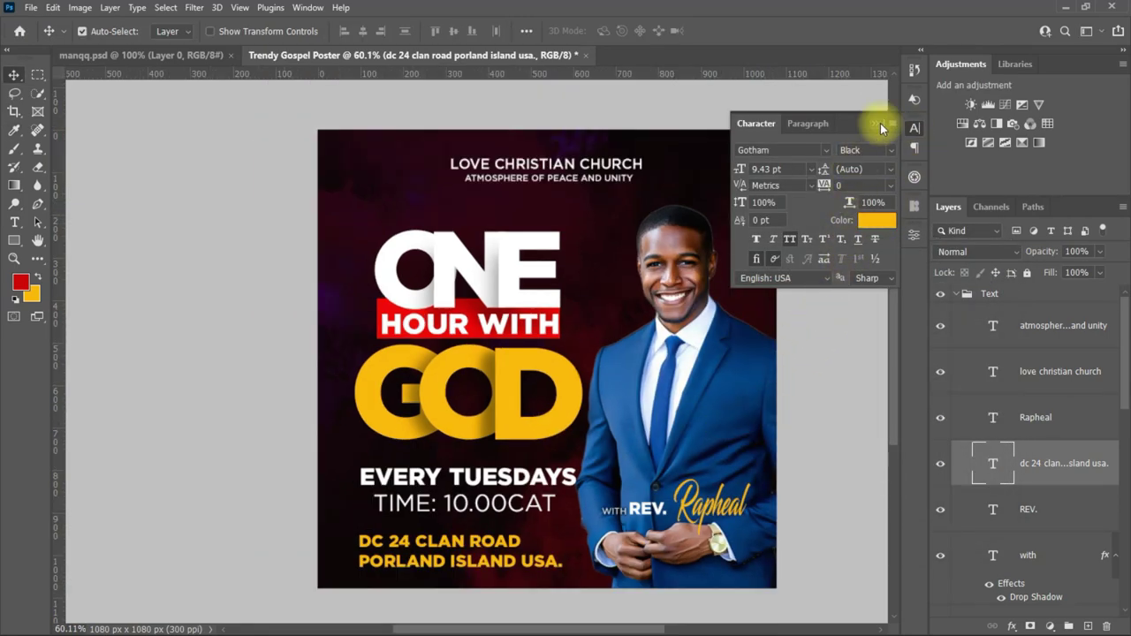
left_click(875, 122)
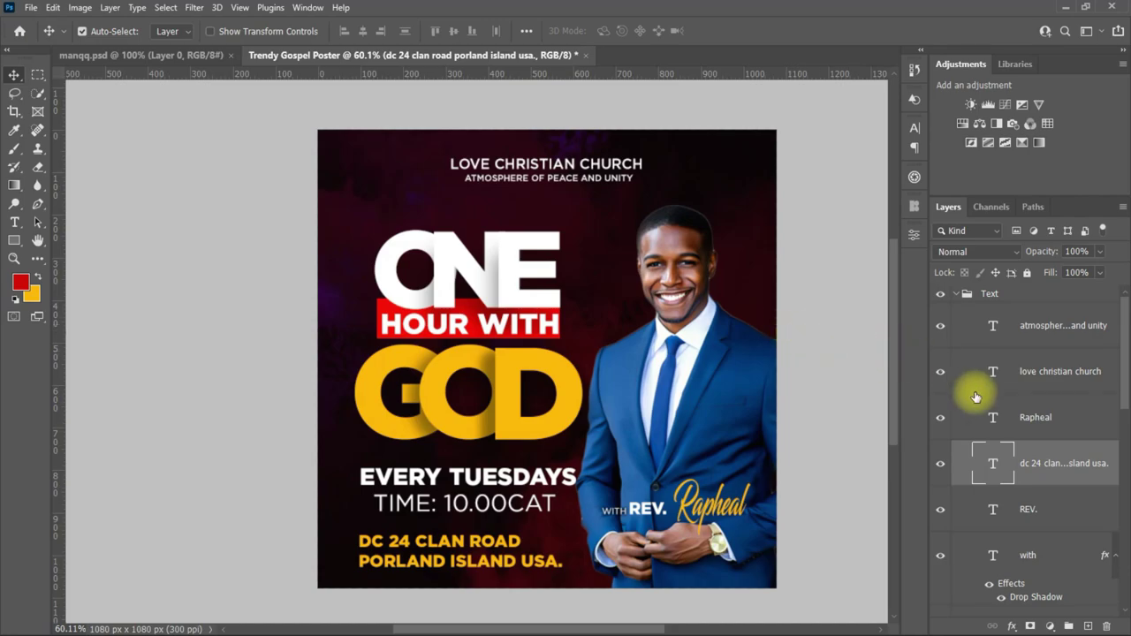
left_click(955, 294)
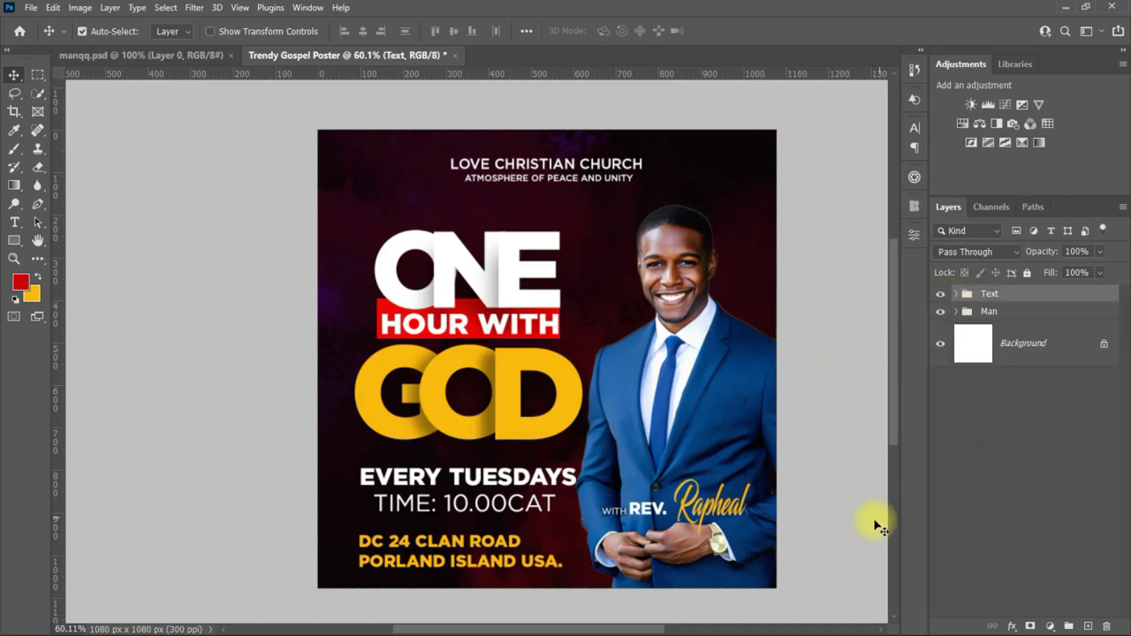
left_click_drag(594, 629, 611, 629)
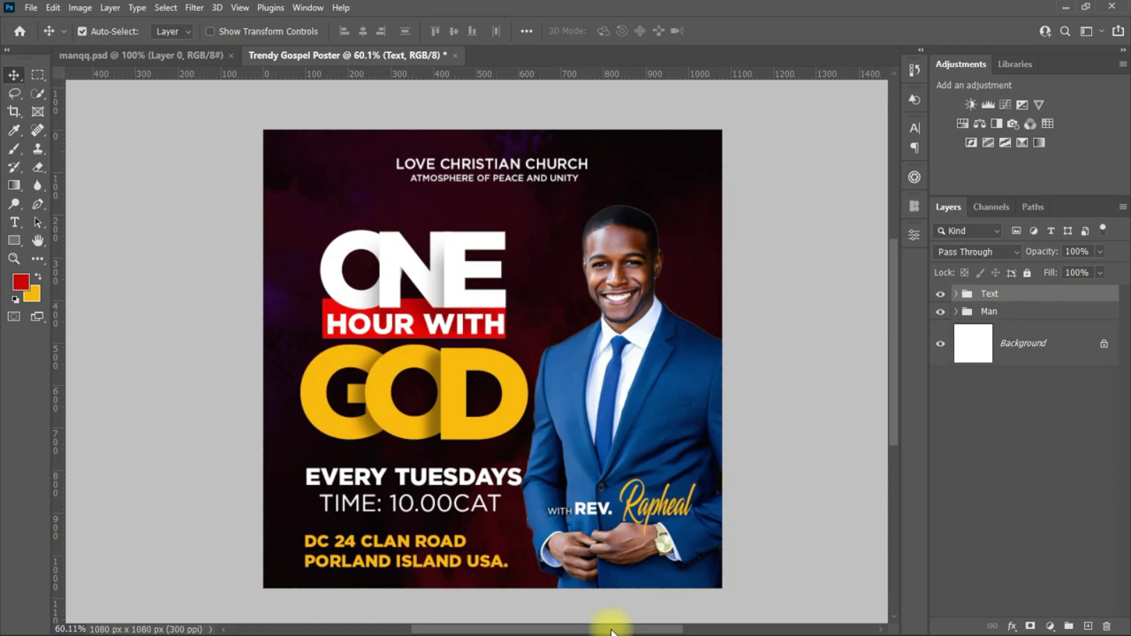